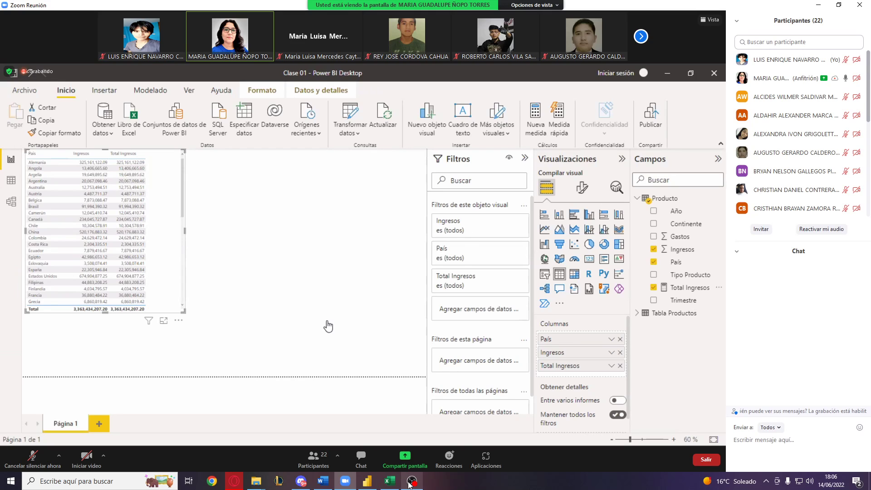
- In the Producto table's data view, format the Ingresos column as S/ Español (Perú) currency with 1 decimal place
{"action": "mouse_move", "coordinate": [410, 483]}
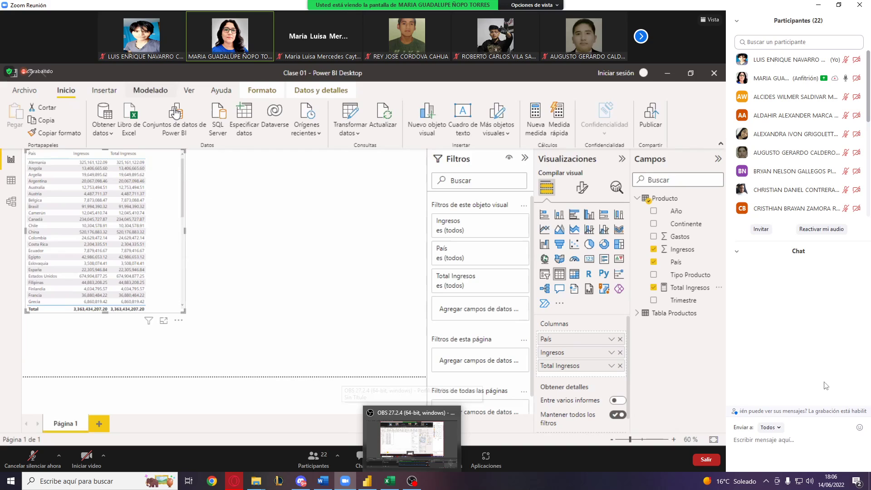
{"action": "left_click", "coordinate": [10, 183]}
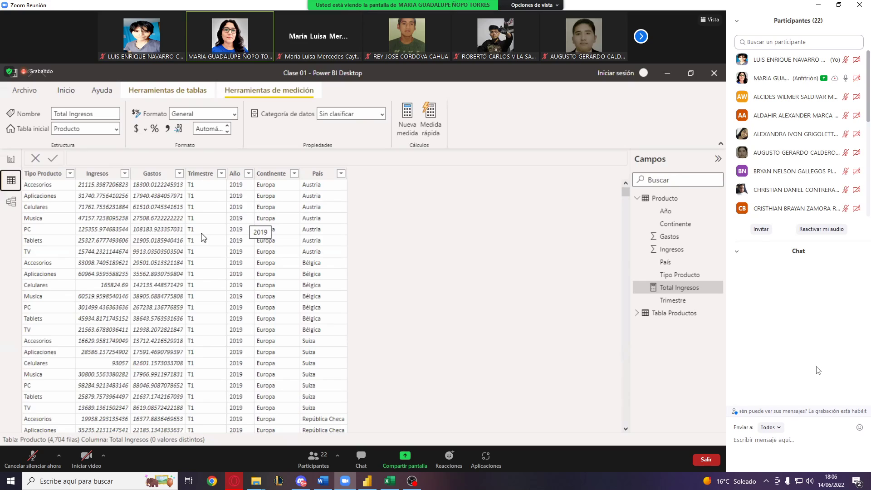
{"action": "left_click", "coordinate": [108, 175]}
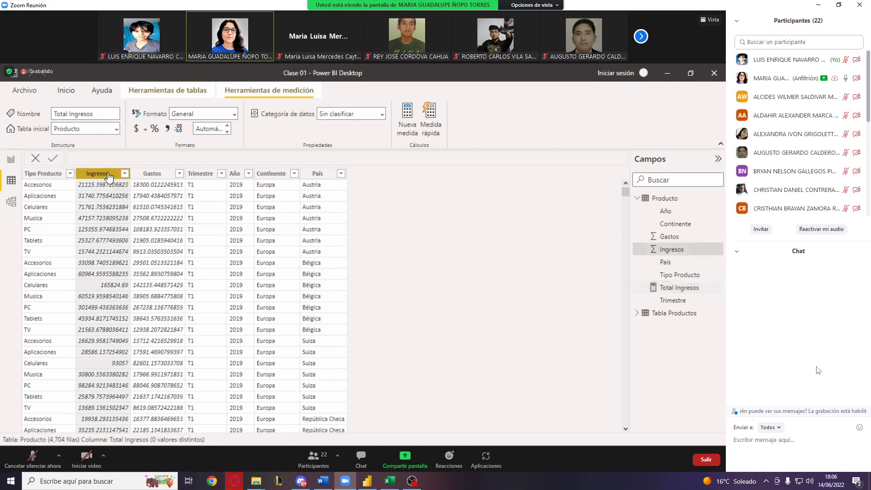
{"action": "left_click", "coordinate": [152, 130]}
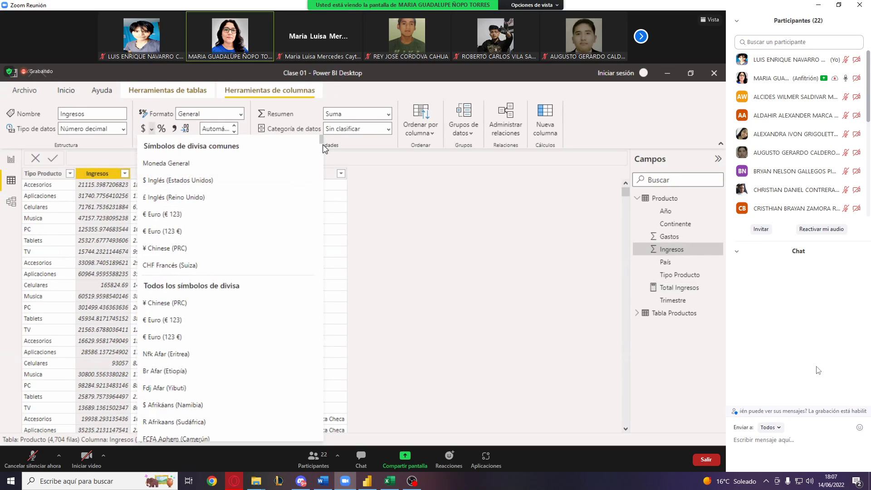
{"action": "scroll", "coordinate": [323, 149], "scroll_direction": "down", "scroll_amount": 3}
{"action": "scroll", "coordinate": [323, 150], "scroll_direction": "down", "scroll_amount": 5}
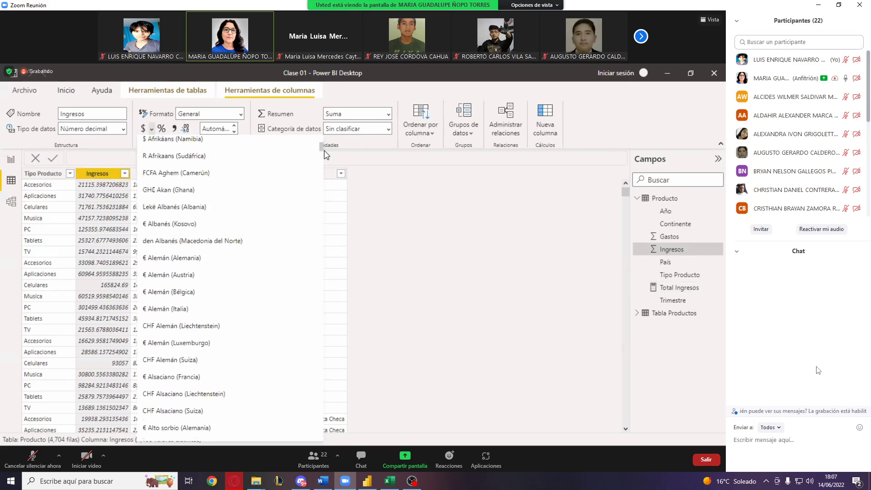
{"action": "scroll", "coordinate": [325, 163], "scroll_direction": "down", "scroll_amount": 8}
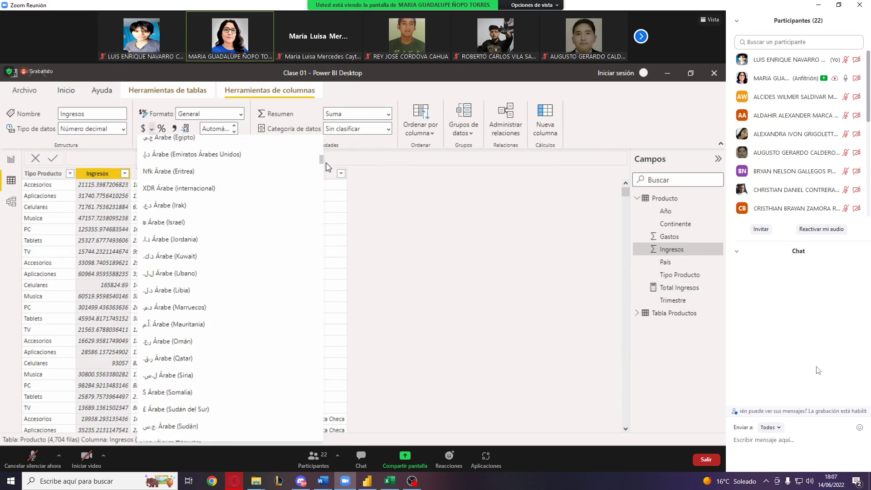
{"action": "scroll", "coordinate": [328, 181], "scroll_direction": "down", "scroll_amount": 10}
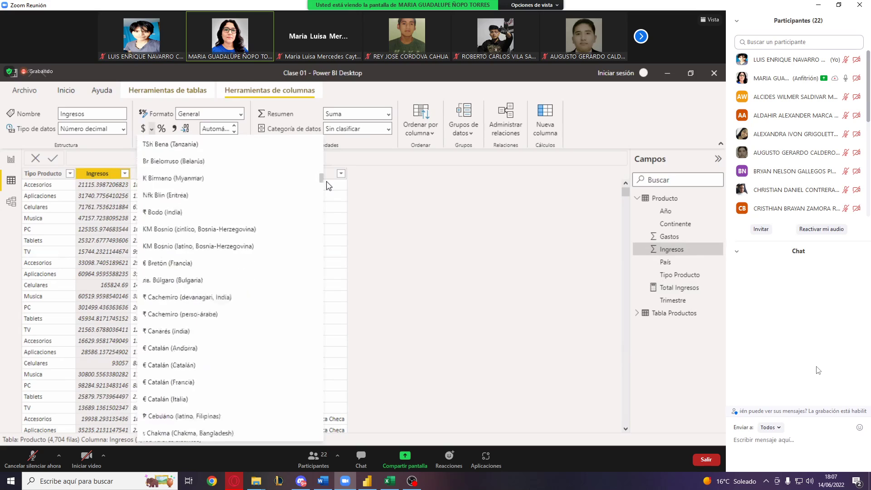
{"action": "scroll", "coordinate": [330, 191], "scroll_direction": "down", "scroll_amount": 10}
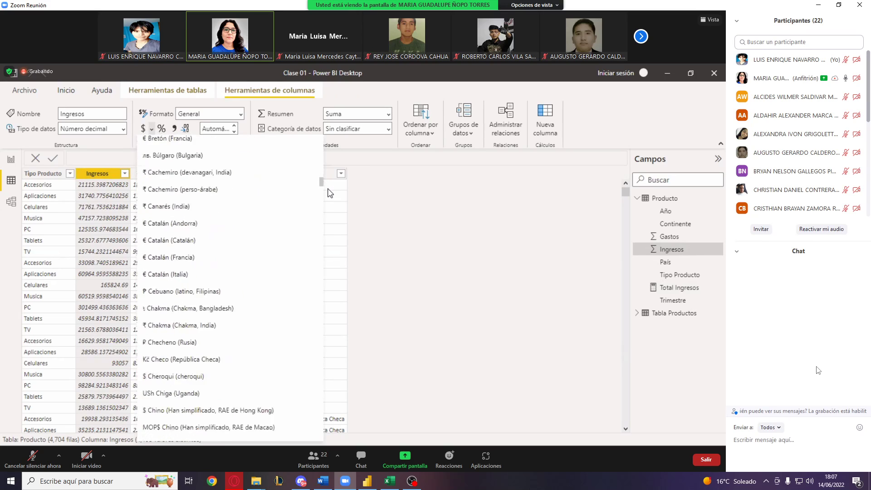
{"action": "scroll", "coordinate": [330, 200], "scroll_direction": "down", "scroll_amount": 10}
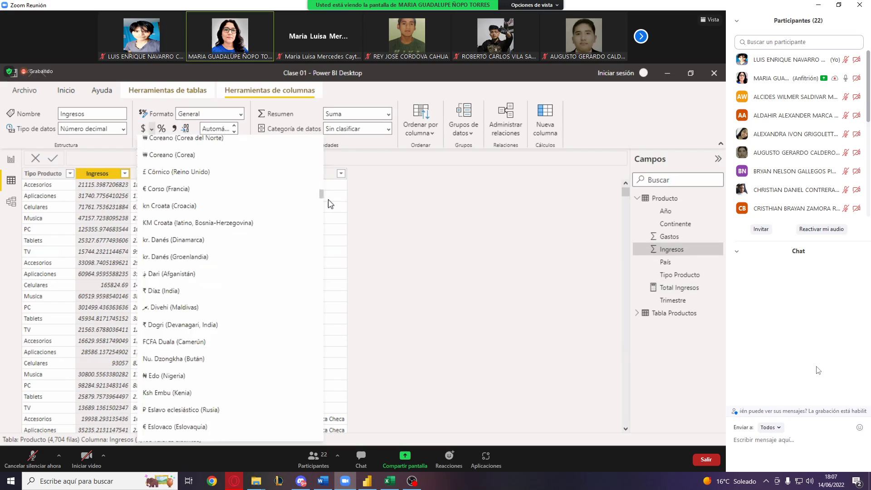
{"action": "scroll", "coordinate": [329, 205], "scroll_direction": "down", "scroll_amount": 5}
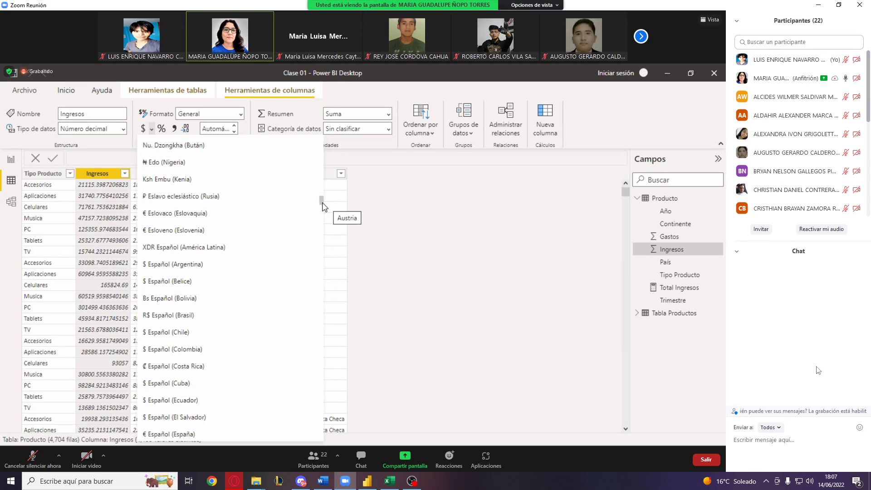
{"action": "scroll", "coordinate": [325, 208], "scroll_direction": "down", "scroll_amount": 1}
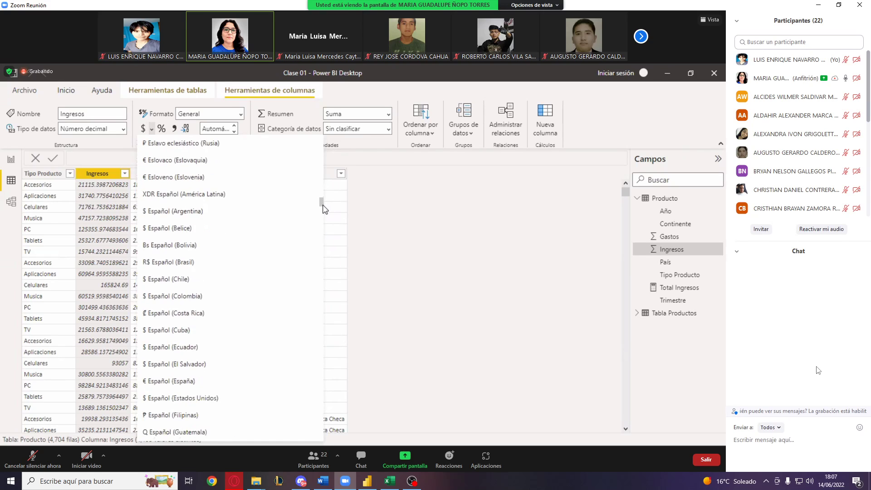
{"action": "scroll", "coordinate": [325, 208], "scroll_direction": "down", "scroll_amount": 1}
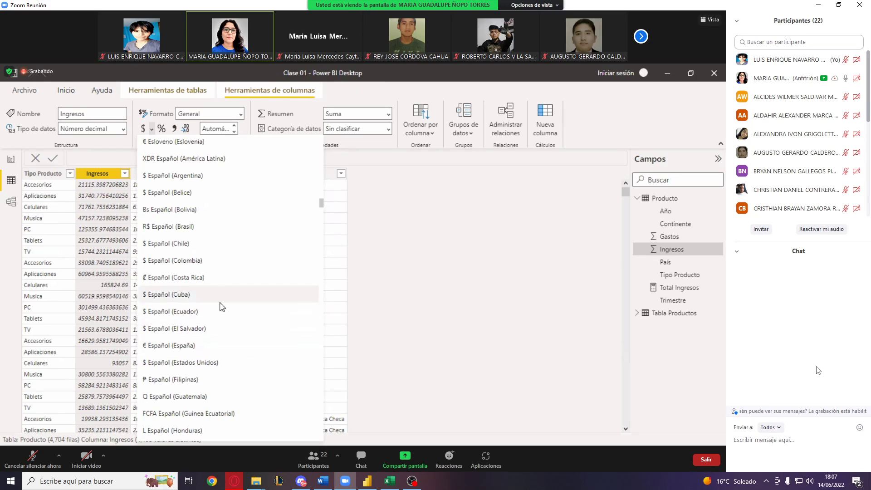
{"action": "left_click_drag", "start_coordinate": [322, 204], "coordinate": [322, 207]}
{"action": "scroll", "coordinate": [322, 207], "scroll_direction": "down", "scroll_amount": 1}
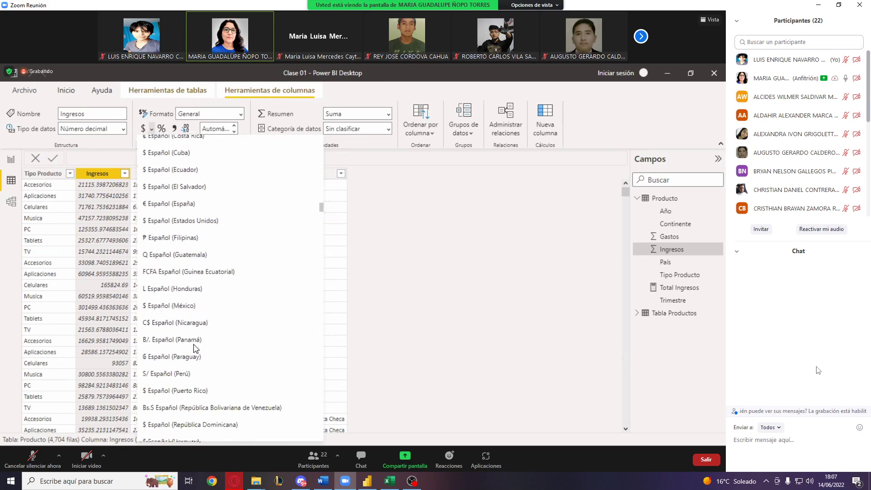
{"action": "left_click", "coordinate": [151, 377]}
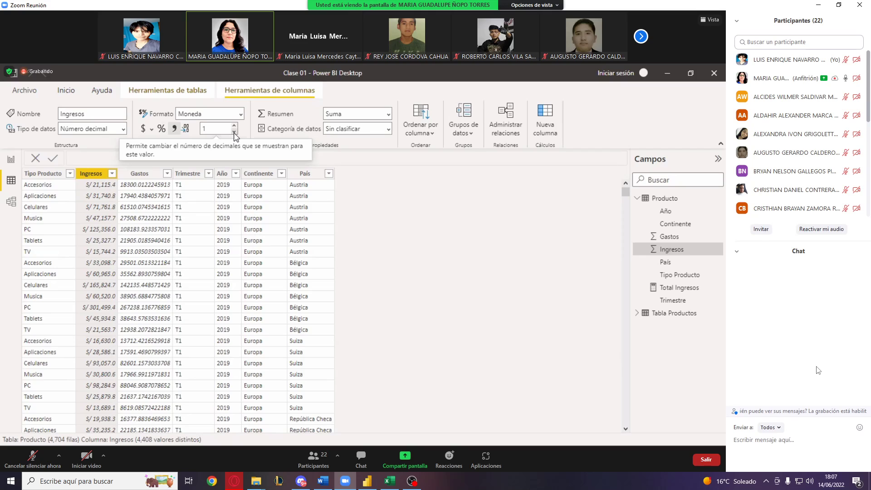
- Format the Gastos column as S/ Español (Perú) currency with 1 decimal place
{"action": "left_click", "coordinate": [150, 178]}
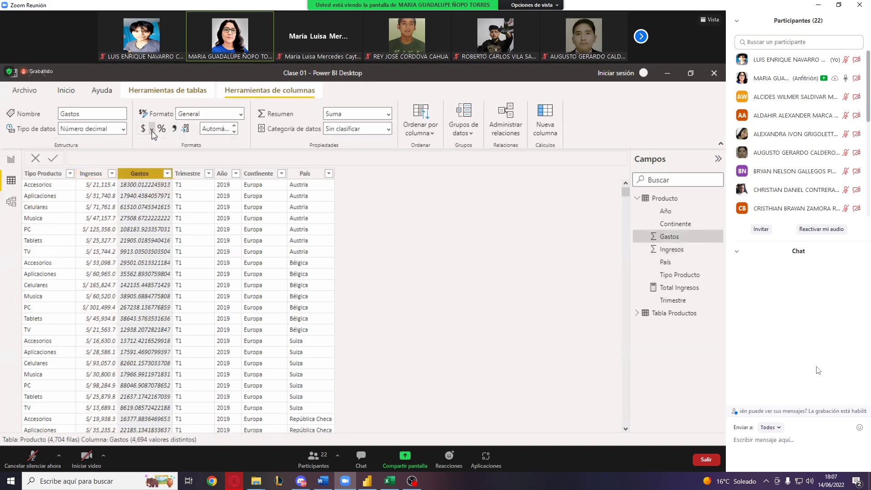
{"action": "left_click", "coordinate": [152, 132]}
{"action": "left_click", "coordinate": [157, 166]}
{"action": "left_click", "coordinate": [233, 133]}
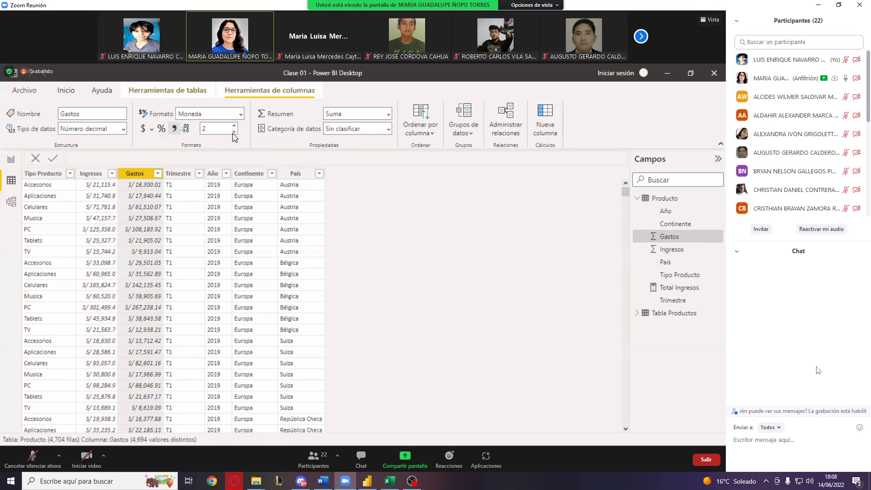
{"action": "left_click", "coordinate": [234, 132]}
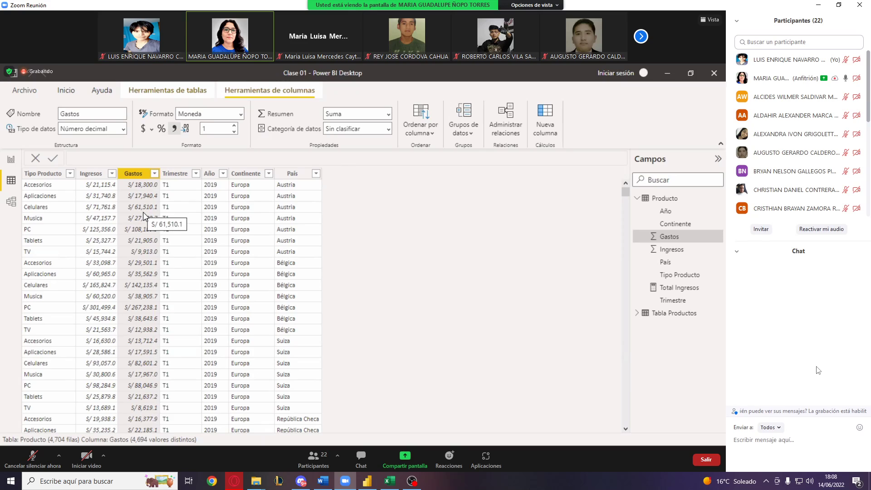
- Add a calculated column to the Producto table with the formula Utilidad=Producto[Ingresos]-Producto[Gastos]
{"action": "left_click", "coordinate": [188, 201]}
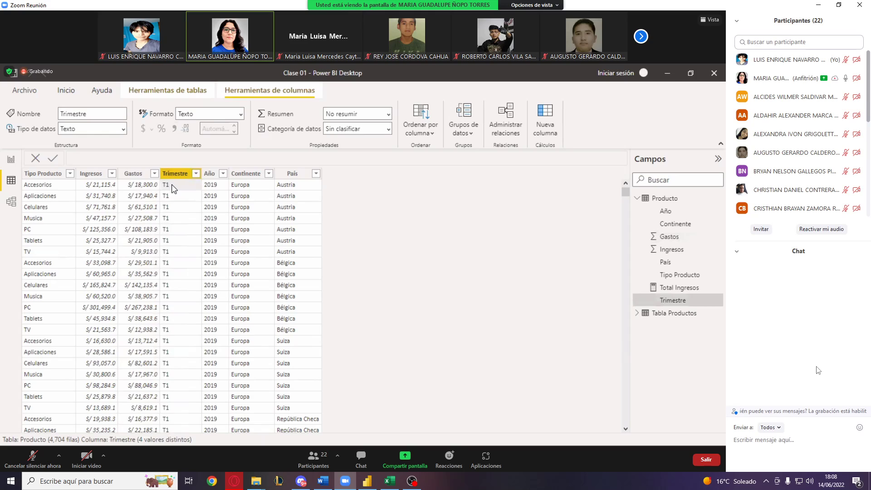
{"action": "left_click", "coordinate": [550, 119]}
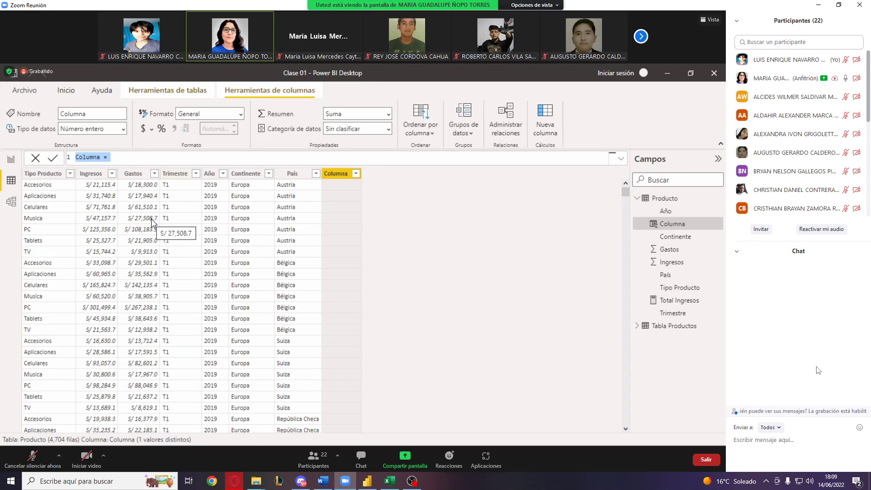
{"action": "type", "text": "Util"}
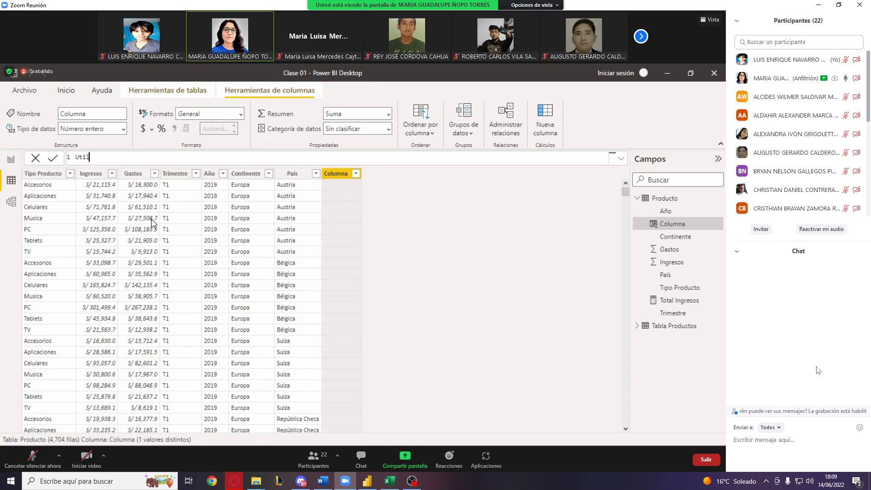
{"action": "type", "text": "idad=In"}
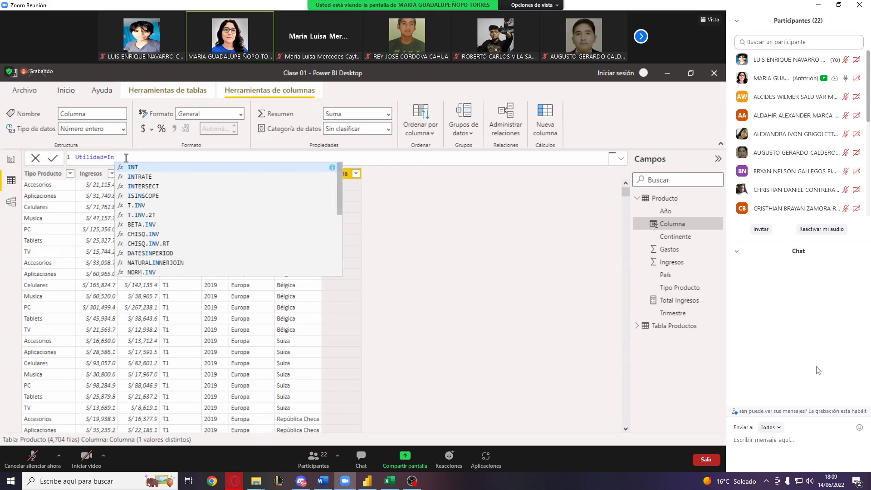
{"action": "type", "text": "gre"}
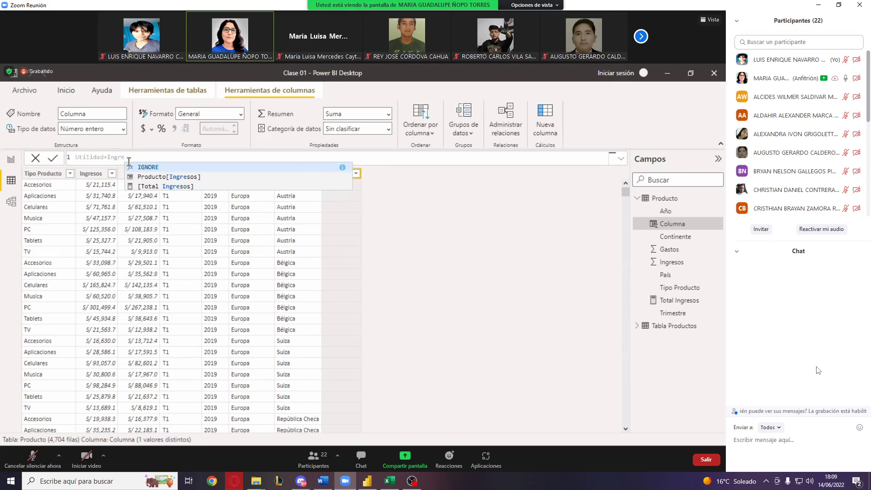
{"action": "left_click", "coordinate": [189, 181]}
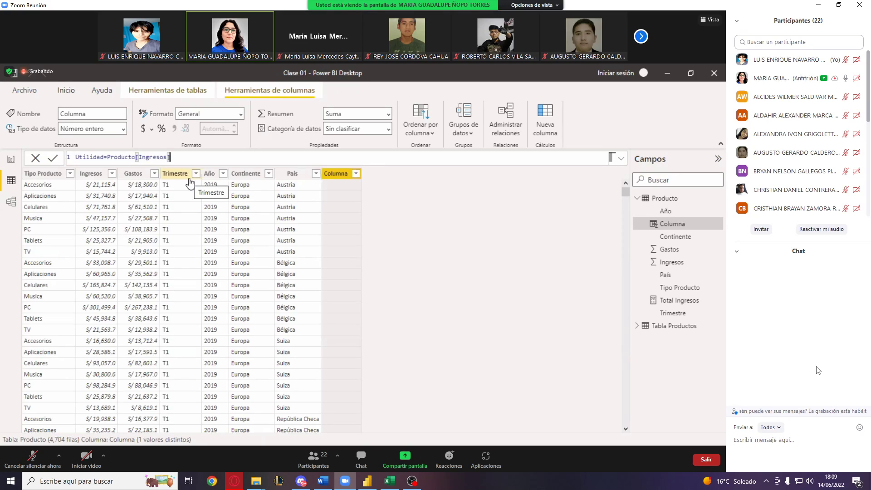
{"action": "type", "text": "-"}
{"action": "type", "text": "gast"}
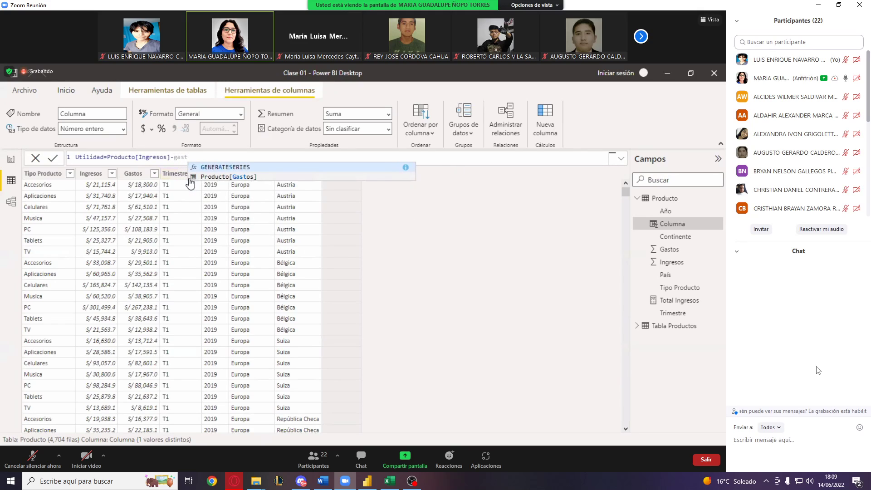
{"action": "left_click", "coordinate": [222, 178]}
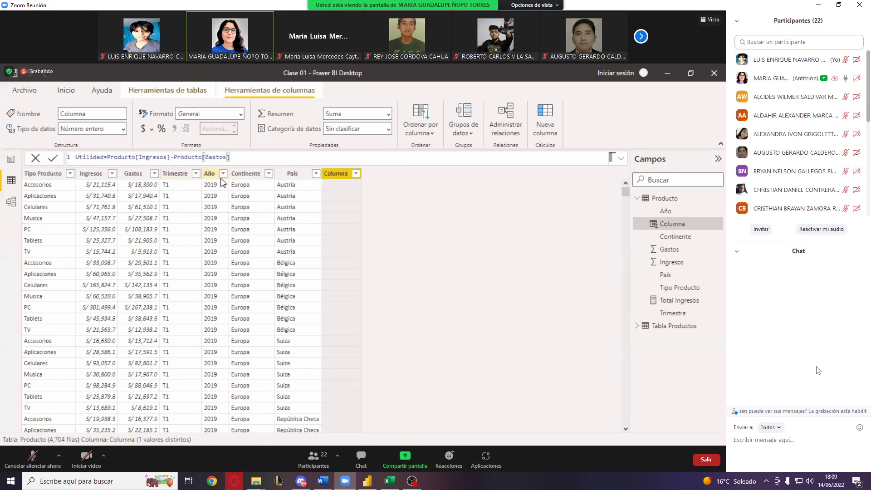
{"action": "left_click", "coordinate": [55, 160]}
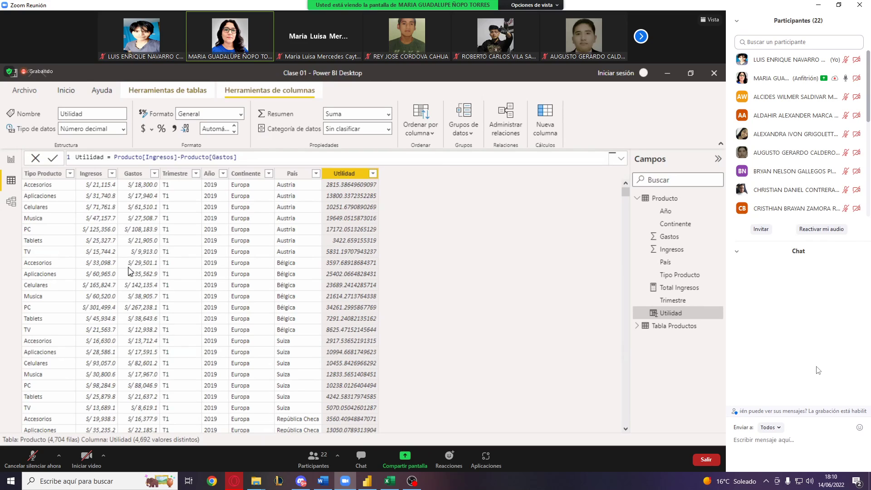
- Format the Utilidad column as S/ Español (Perú) currency with 0 decimal places
{"action": "left_click", "coordinate": [152, 130]}
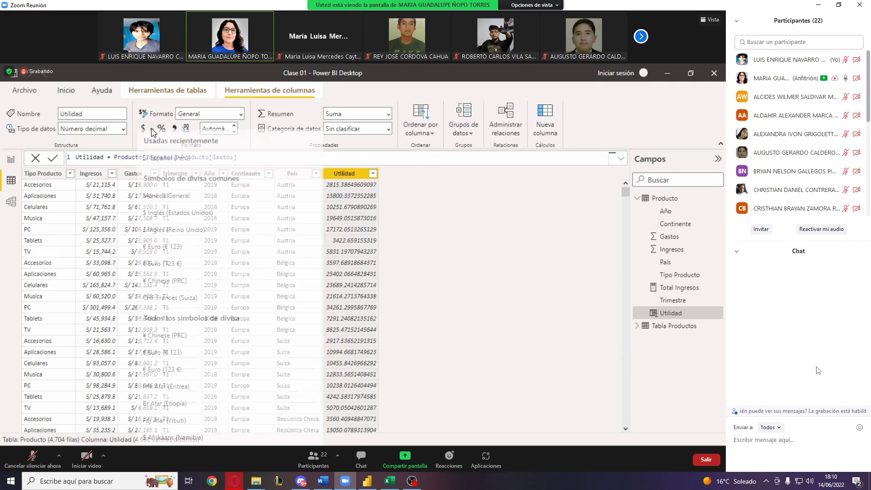
{"action": "left_click", "coordinate": [177, 160]}
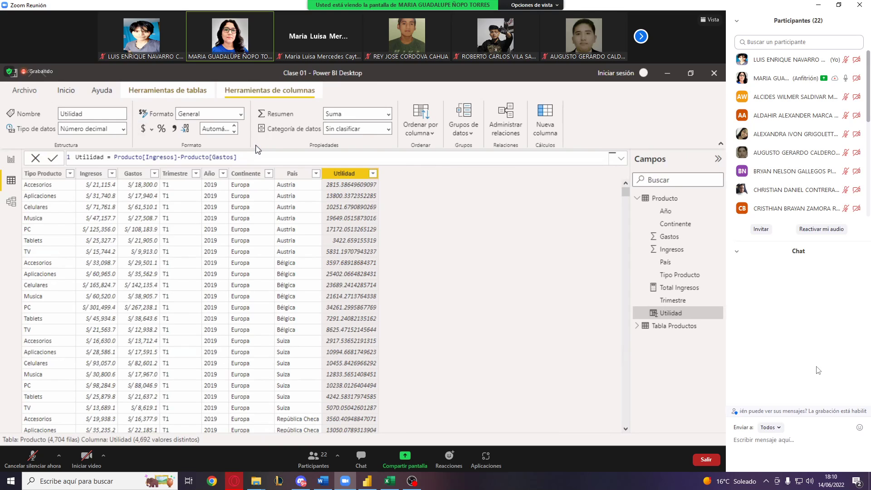
{"action": "left_click", "coordinate": [234, 131]}
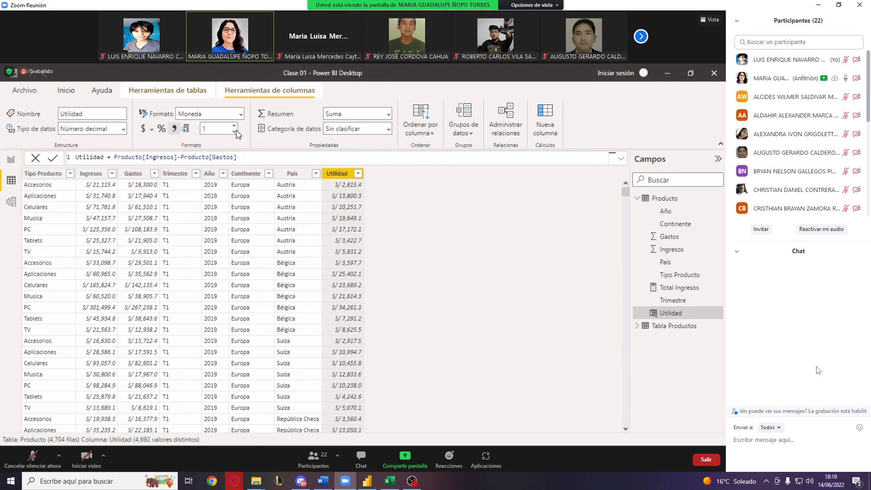
{"action": "left_click", "coordinate": [235, 131]}
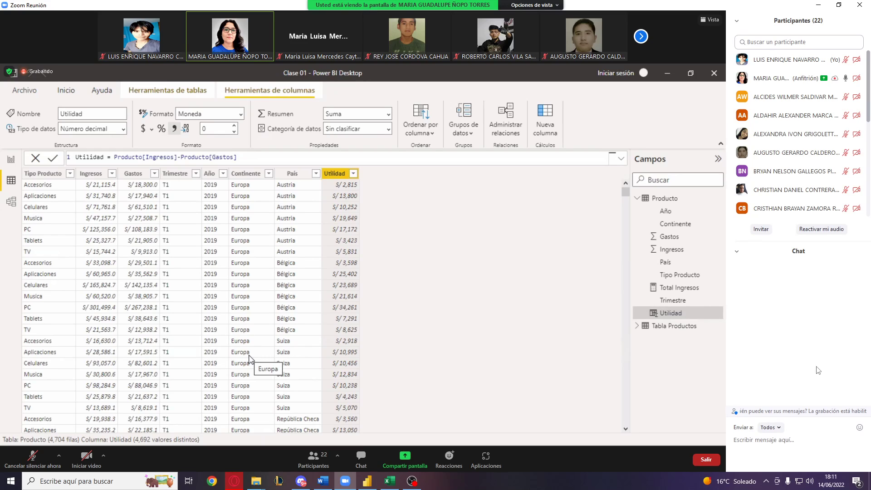
- In the report view, remove Total Ingresos from the country table visual so that it shows only País and Ingresos
{"action": "left_click", "coordinate": [10, 160]}
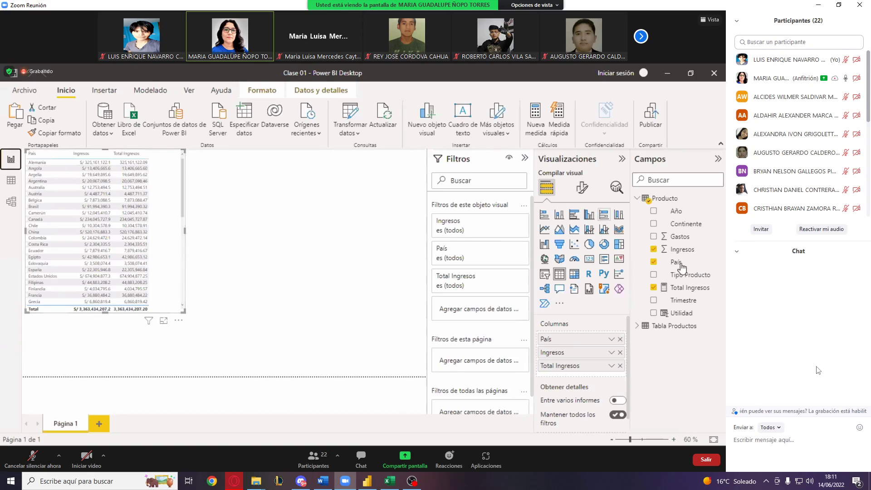
{"action": "left_click", "coordinate": [654, 249]}
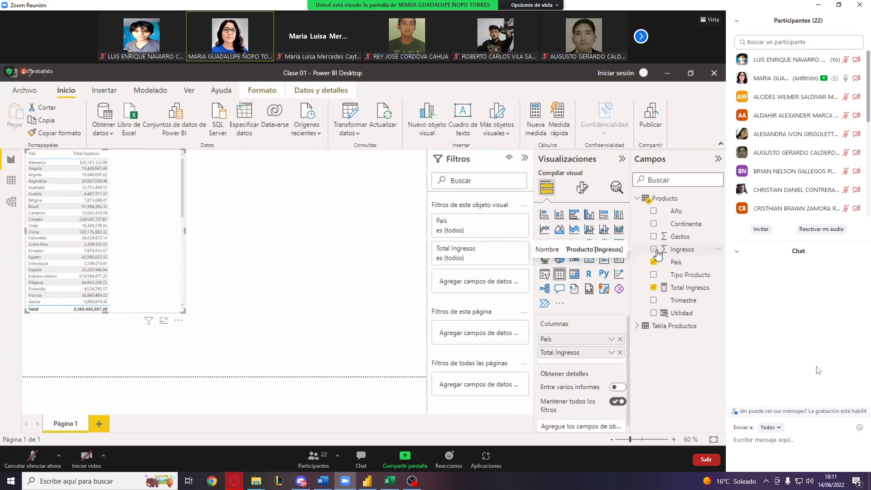
{"action": "left_click", "coordinate": [182, 298]}
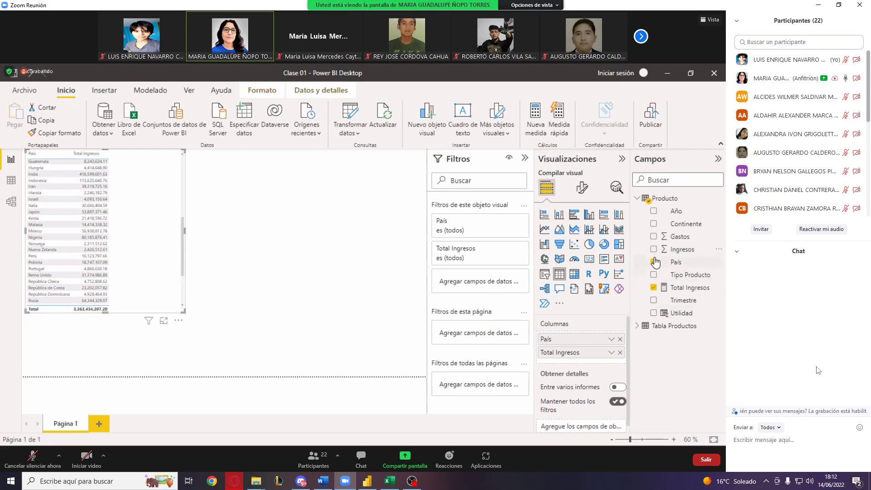
{"action": "left_click", "coordinate": [654, 287]}
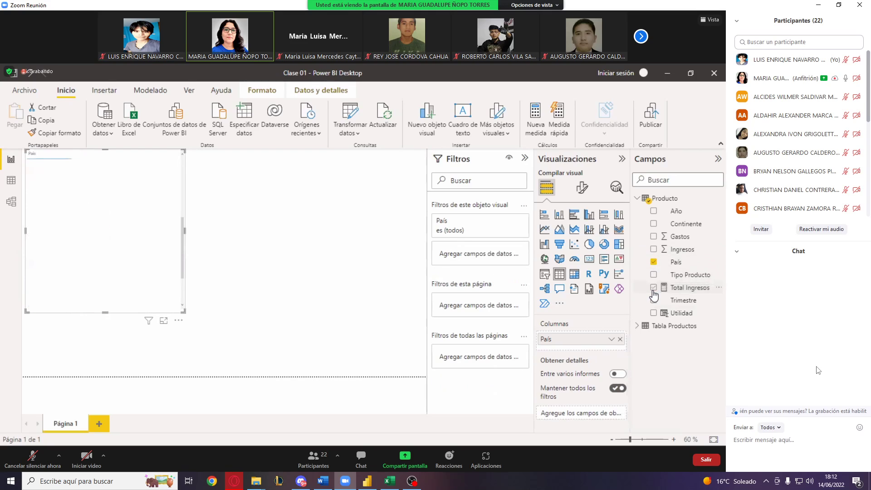
{"action": "left_click", "coordinate": [654, 250]}
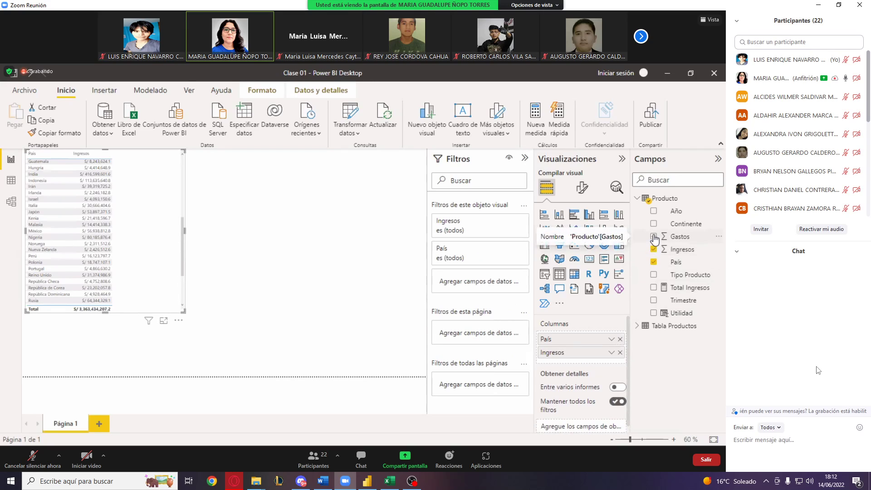
- Add Gastos and Utilidad to the country table visual and enlarge it so that all four columns fit
{"action": "left_click", "coordinate": [654, 237]}
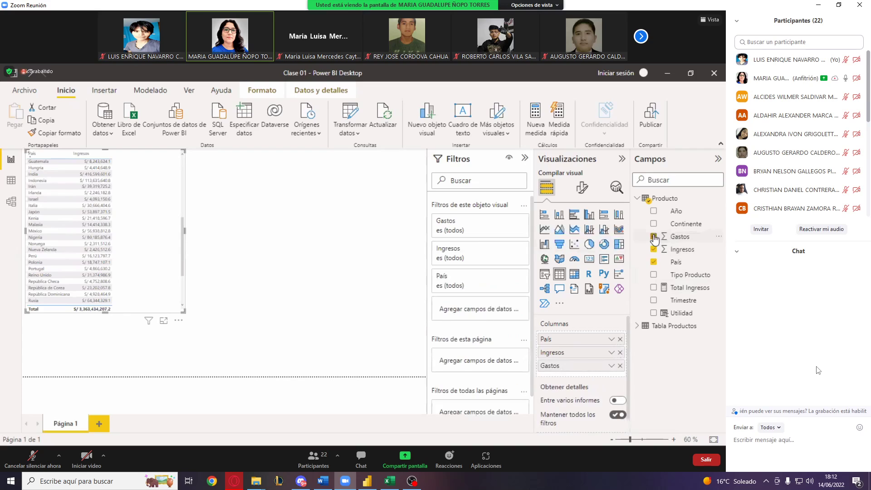
{"action": "left_click", "coordinate": [654, 313]}
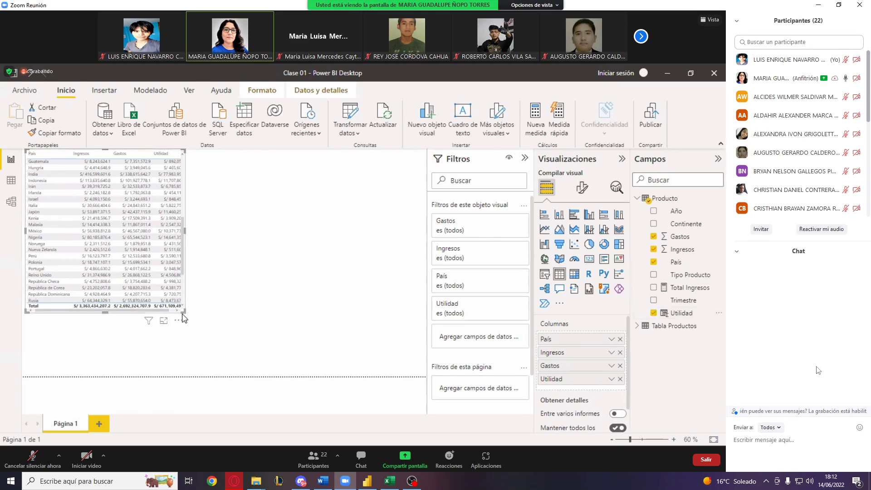
{"action": "left_click", "coordinate": [180, 275]}
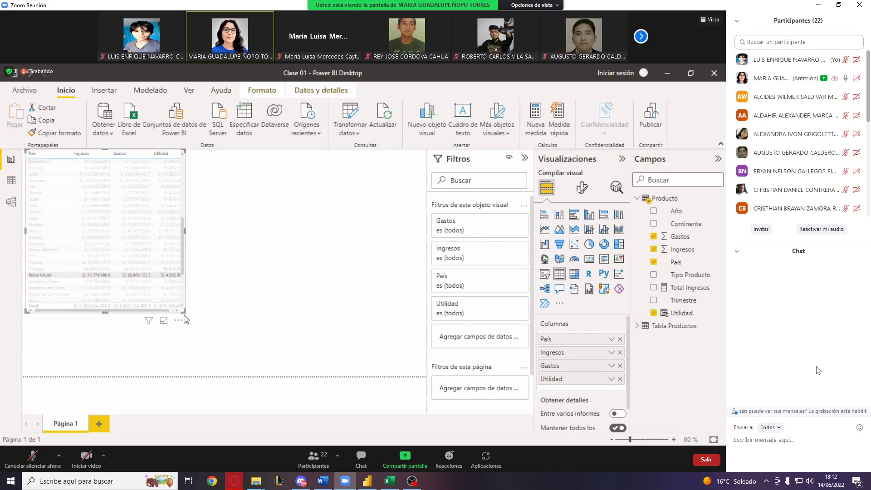
{"action": "left_click", "coordinate": [198, 292]}
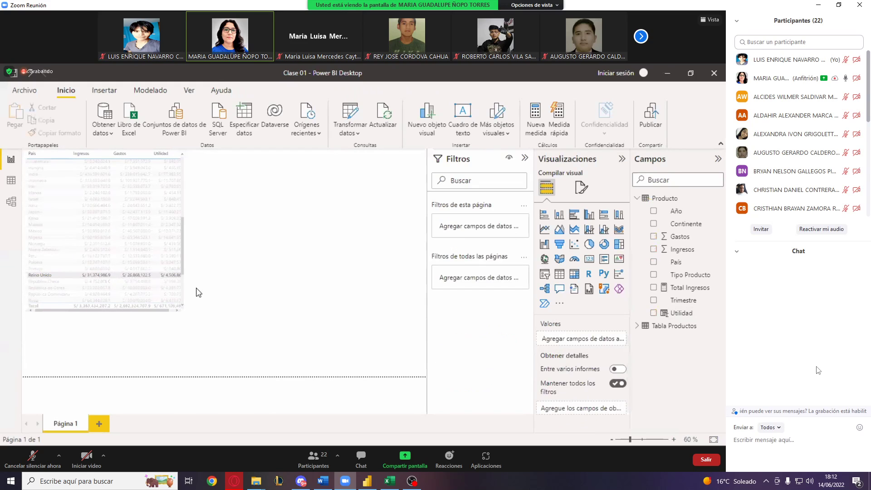
{"action": "left_click", "coordinate": [173, 252]}
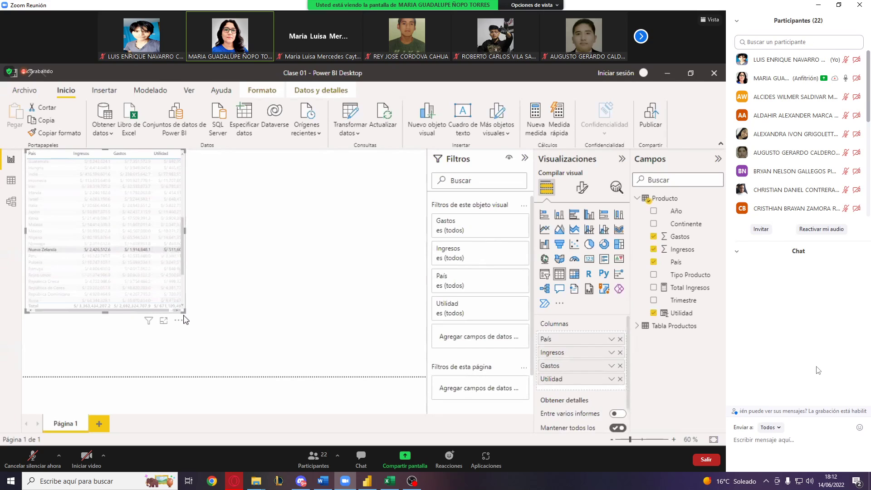
{"action": "left_click_drag", "start_coordinate": [183, 312], "coordinate": [195, 331]}
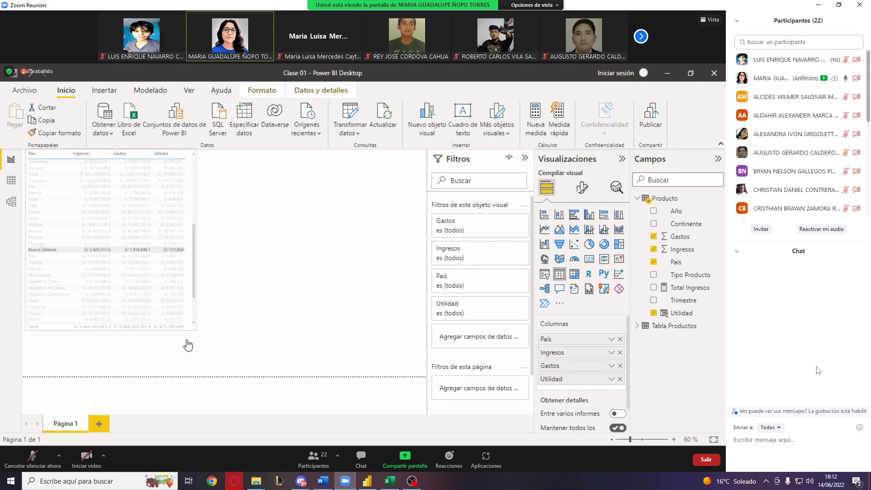
{"action": "left_click", "coordinate": [193, 160]}
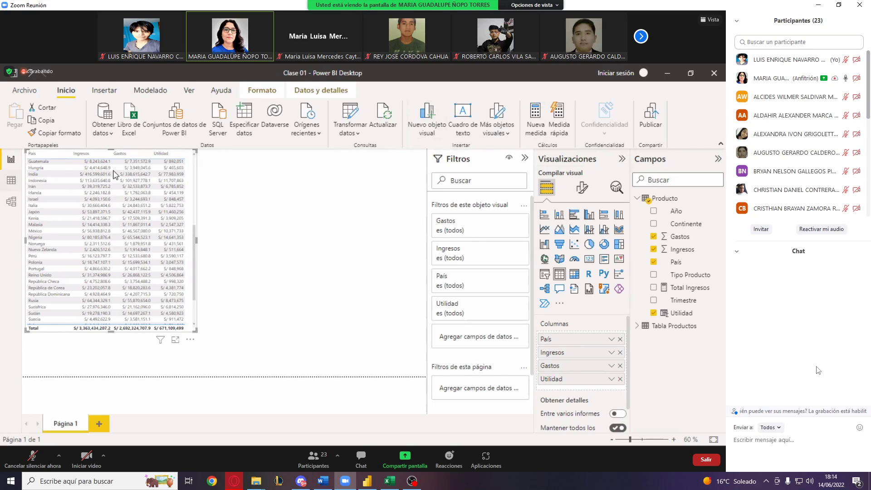
- Create a new measure in the Producto table named Margen, starting its formula with sum(Producto[Utilidad])
{"action": "left_click", "coordinate": [11, 181]}
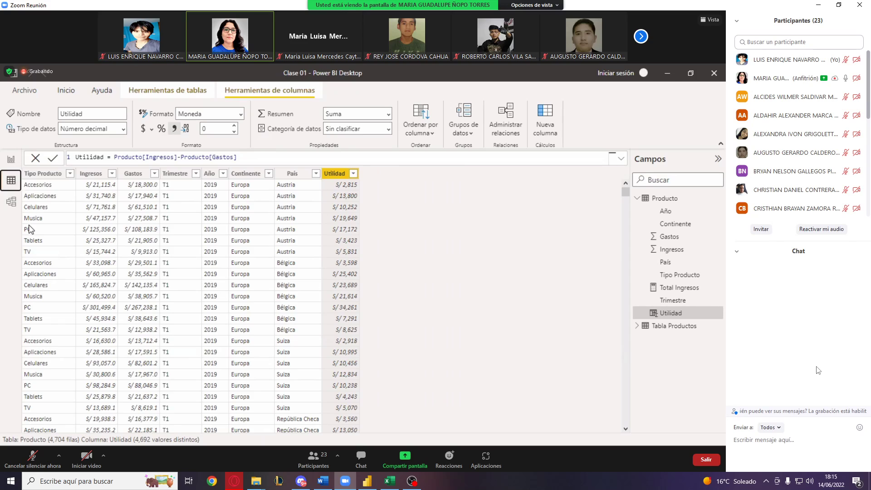
{"action": "left_click", "coordinate": [11, 161]}
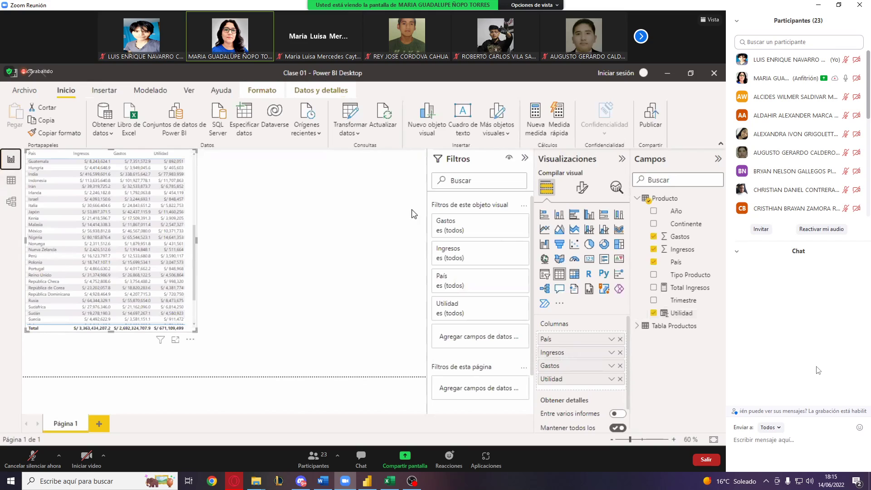
{"action": "left_click", "coordinate": [536, 112]}
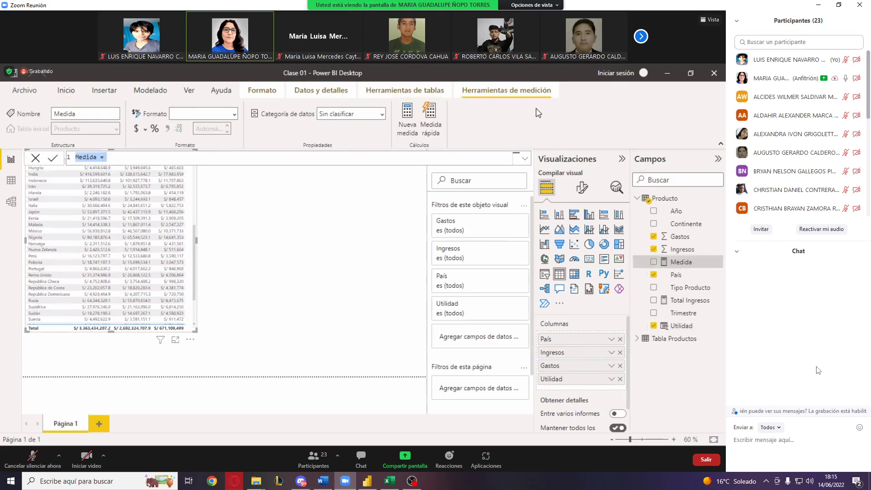
{"action": "type", "text": "Margen=su"}
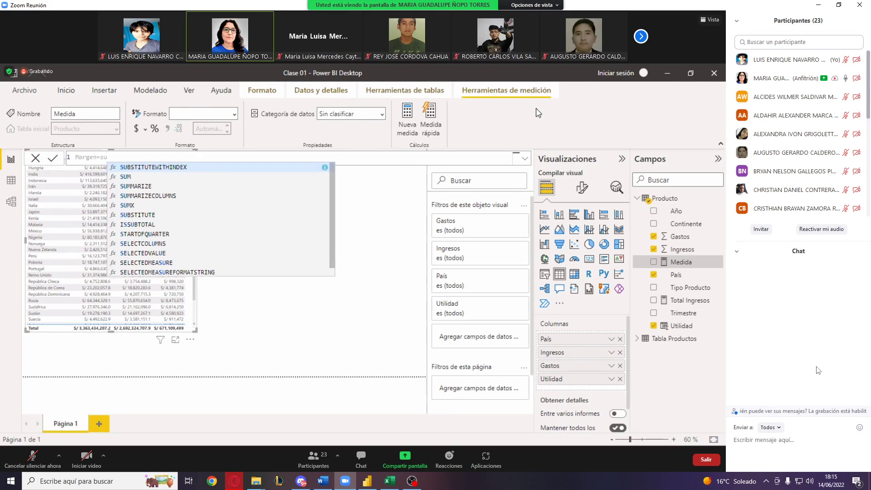
{"action": "type", "text": "ma"}
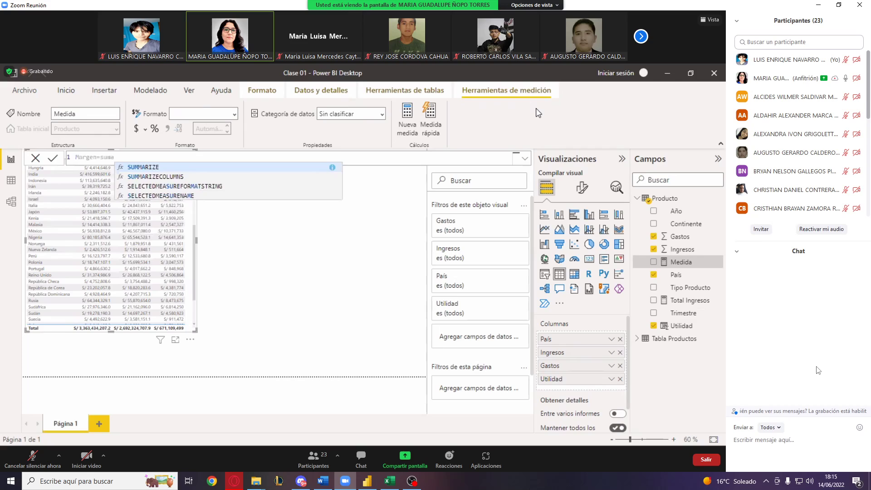
{"action": "key", "text": "BackSpace"}
{"action": "type", "text": "("}
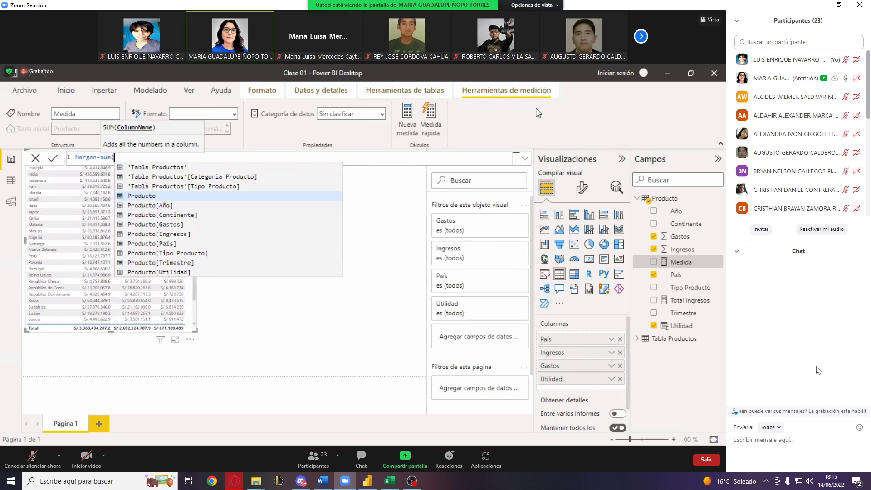
{"action": "type", "text": "util"}
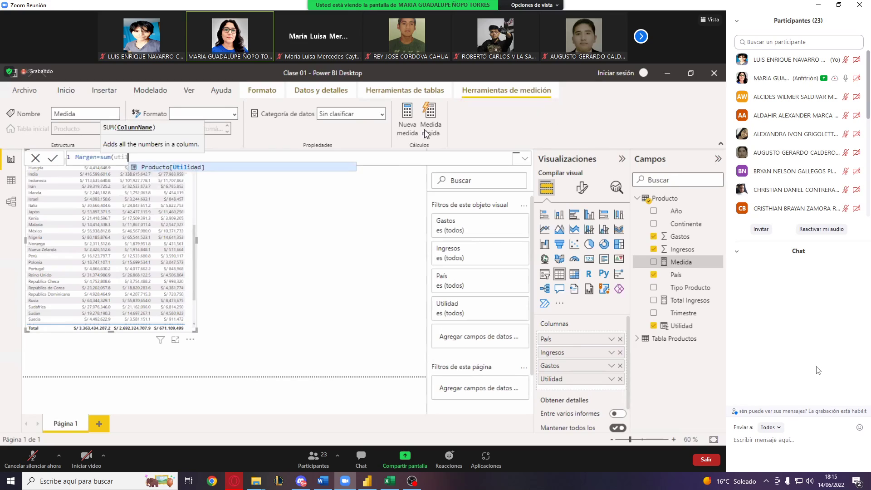
{"action": "left_click", "coordinate": [168, 167]}
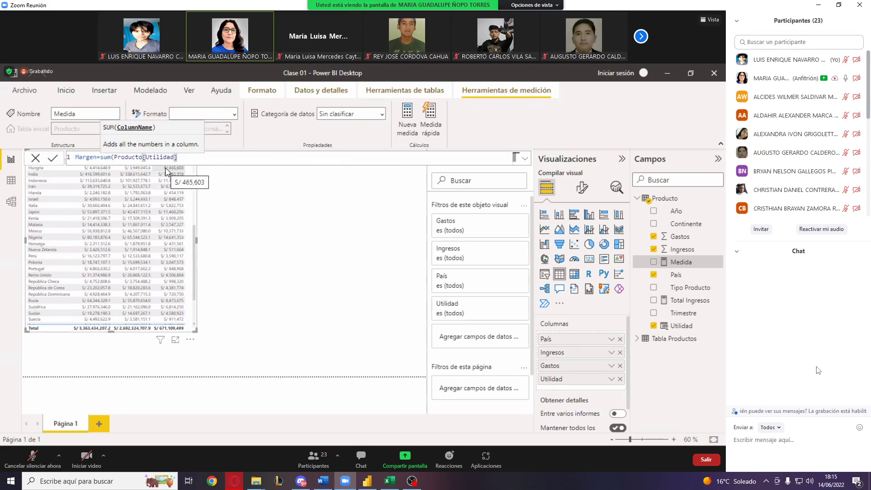
{"action": "type", "text": ")"}
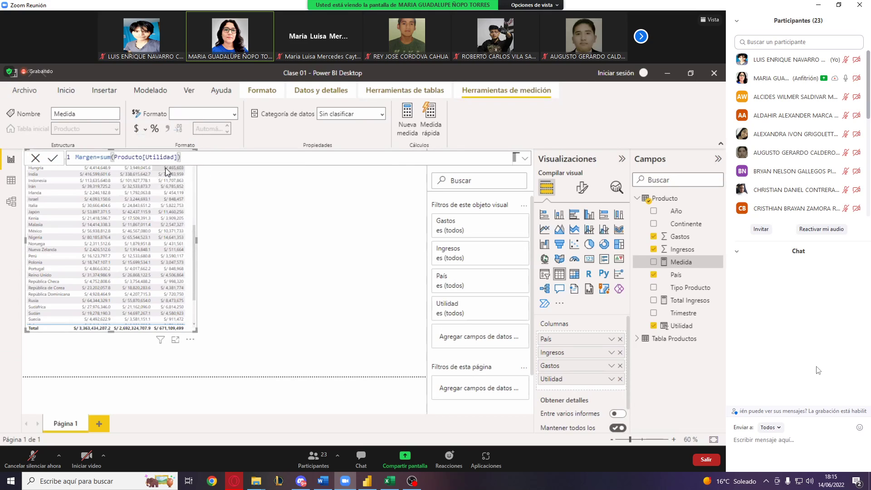
- Complete the Margen formula by dividing by sum(Producto[Ingresos]) and commit the measure
{"action": "type", "text": "/suma"}
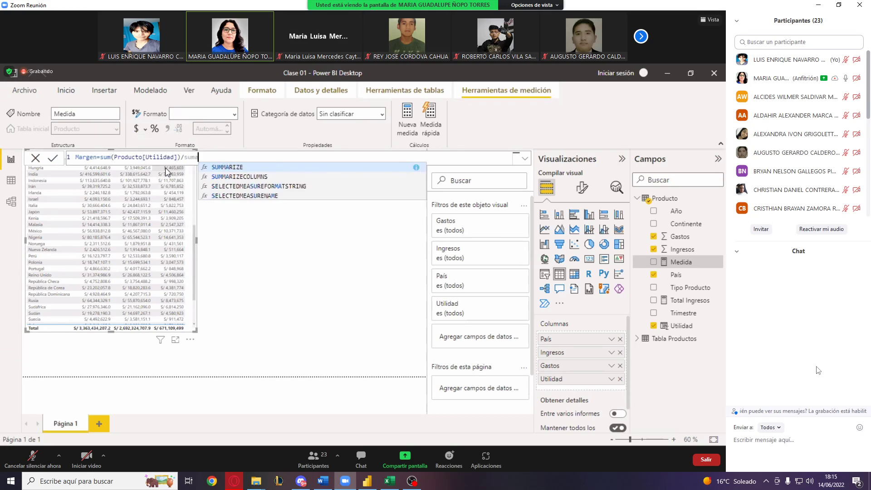
{"action": "key", "text": "BackSpace"}
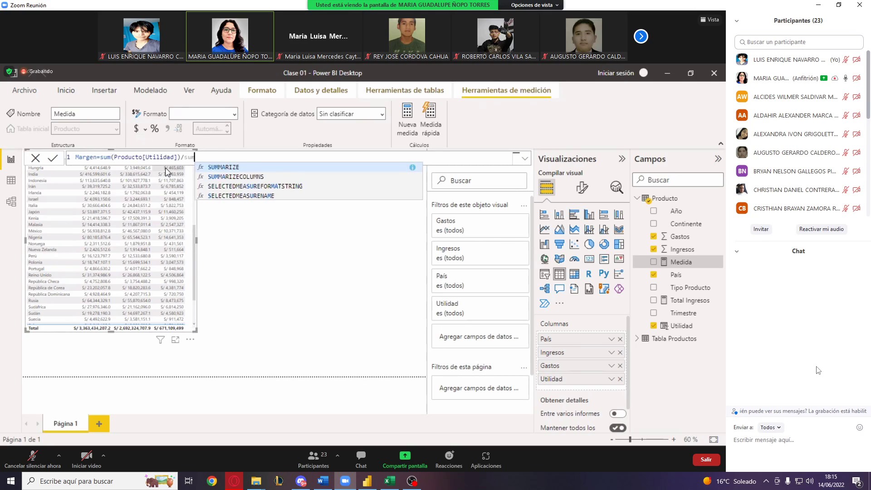
{"action": "type", "text": "("}
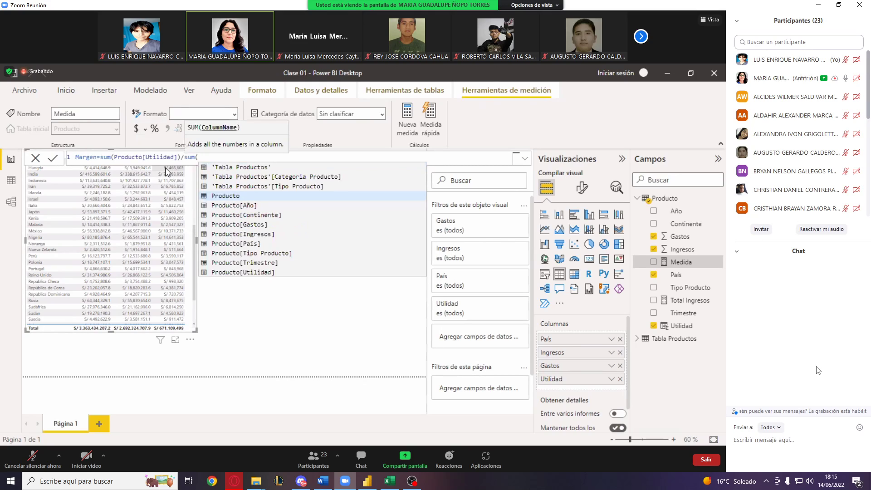
{"action": "type", "text": "ingr"}
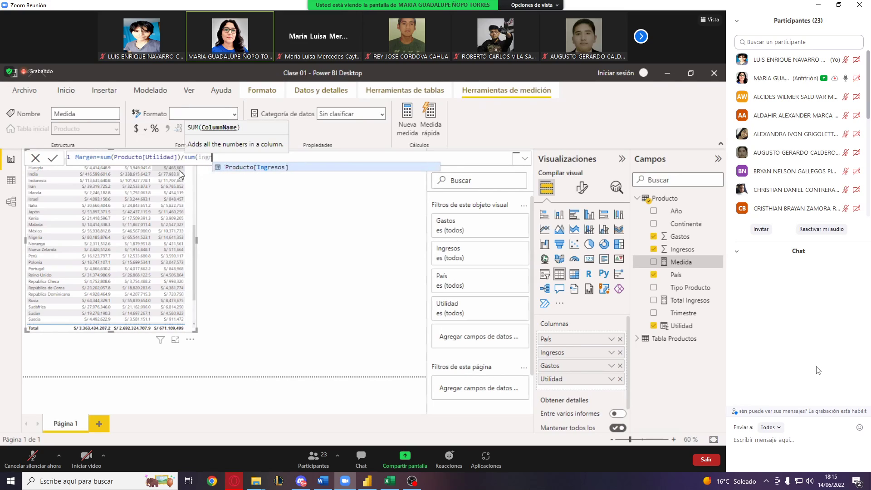
{"action": "left_click", "coordinate": [238, 166]}
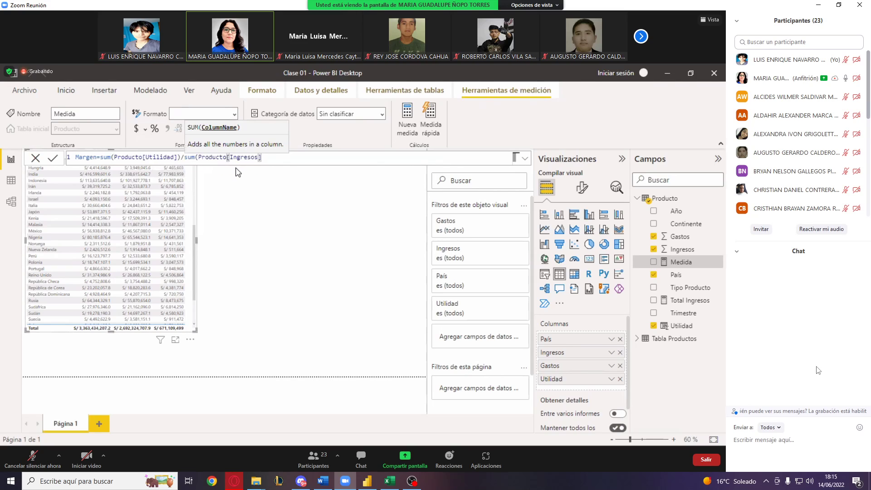
{"action": "type", "text": ")"}
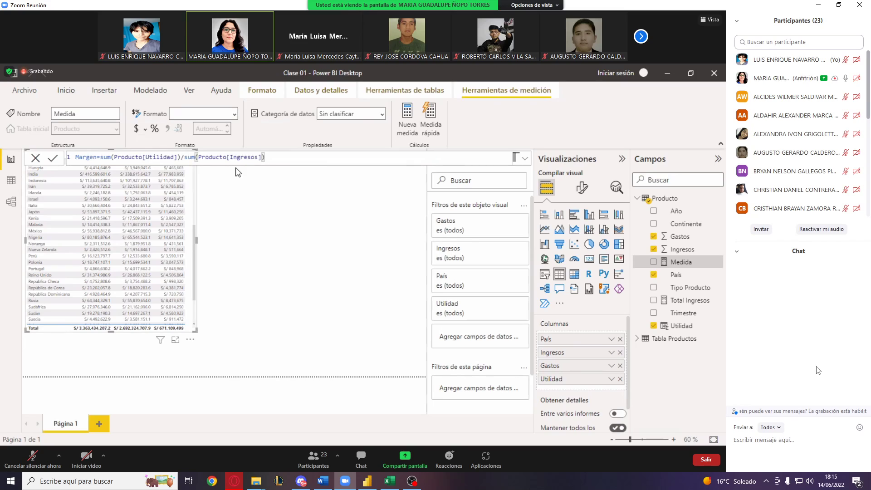
{"action": "key", "text": "Return"}
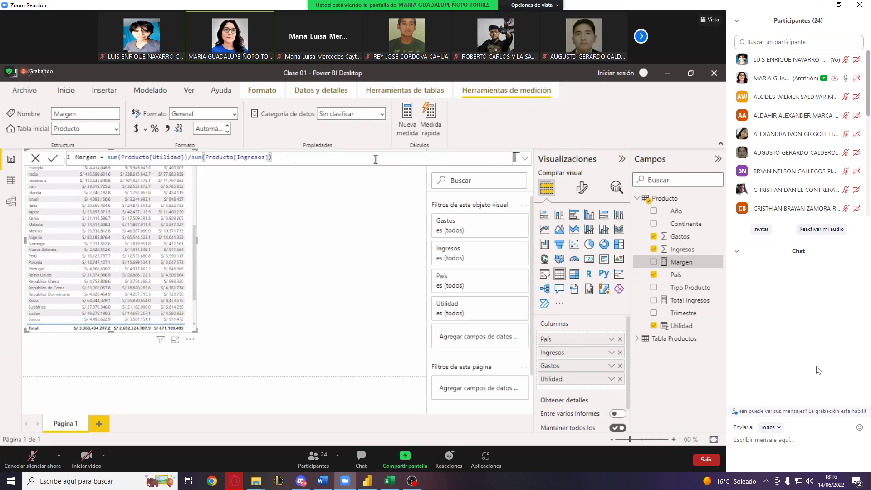
{"action": "left_click", "coordinate": [351, 211]}
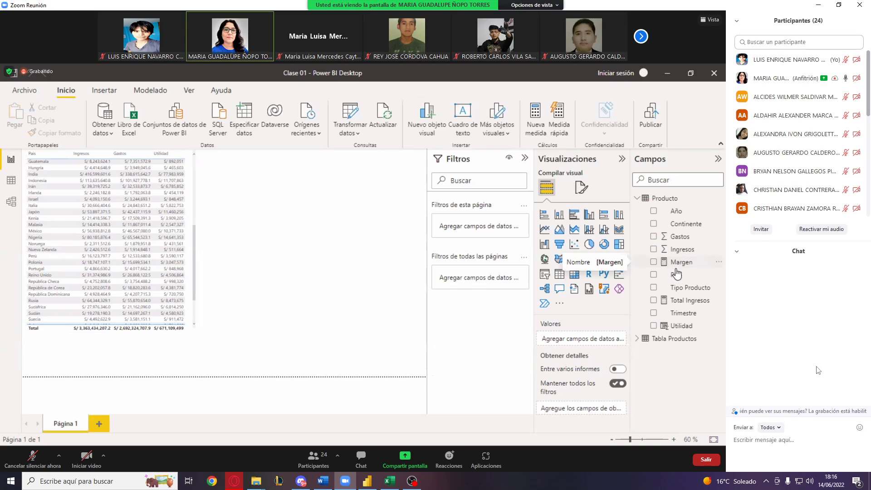
{"action": "left_click", "coordinate": [654, 263]}
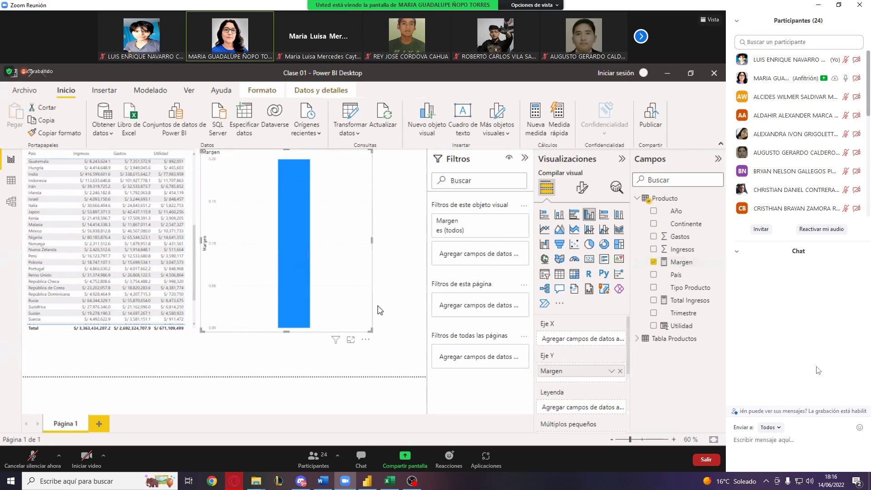
{"action": "key", "text": "Delete"}
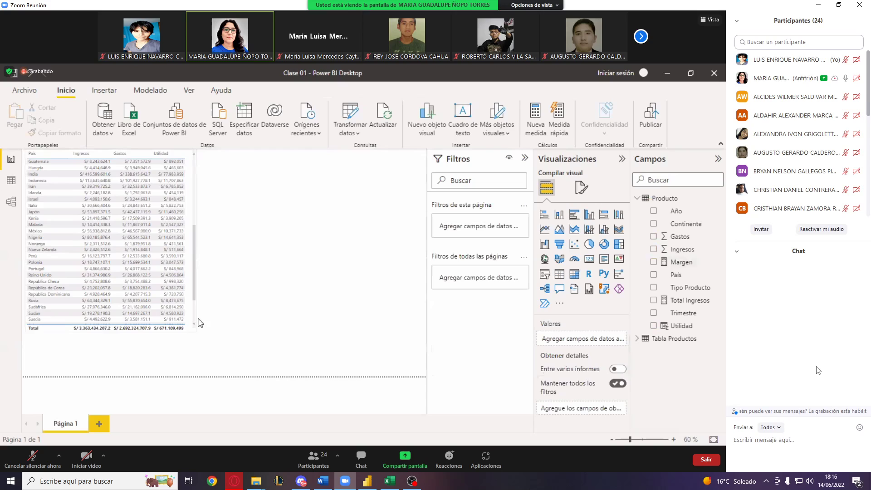
- Add the Margen measure to the country table visual and widen the table to fit the extra column
{"action": "left_click", "coordinate": [194, 329]}
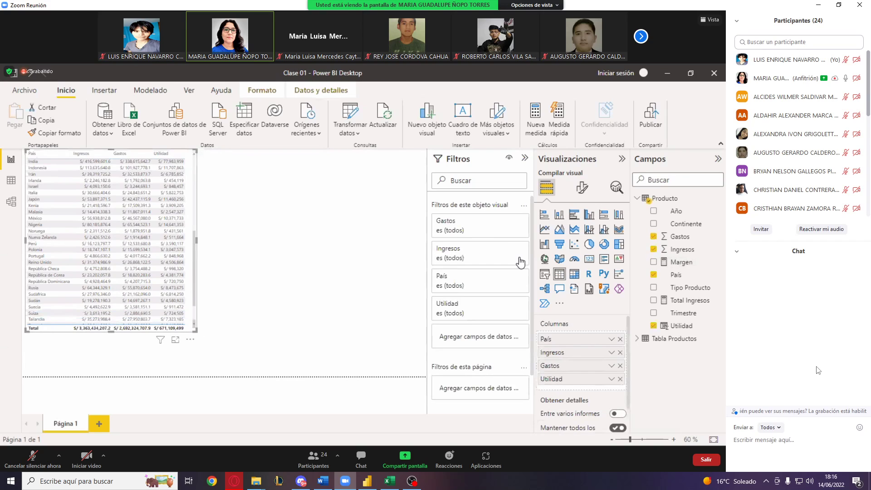
{"action": "left_click", "coordinate": [653, 263]}
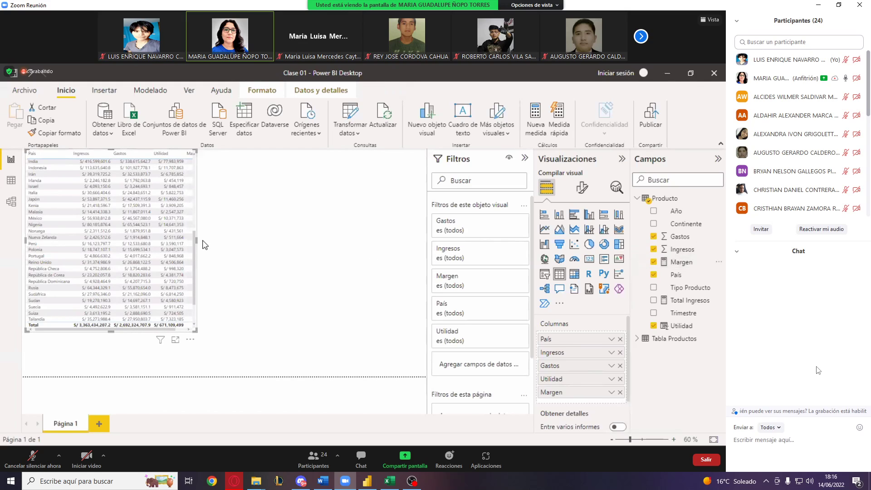
{"action": "left_click_drag", "start_coordinate": [197, 239], "coordinate": [241, 248]}
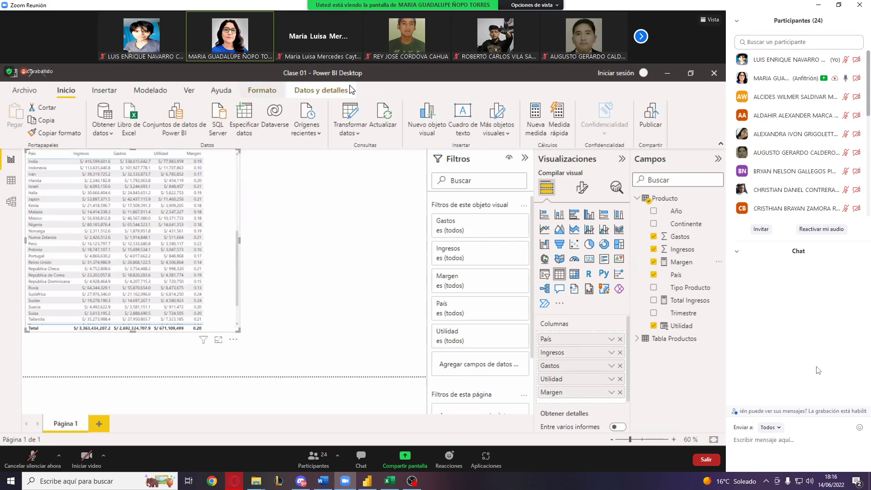
- Format the Margen measure as Porcentaje with 2 decimal places
{"action": "left_click", "coordinate": [260, 92]}
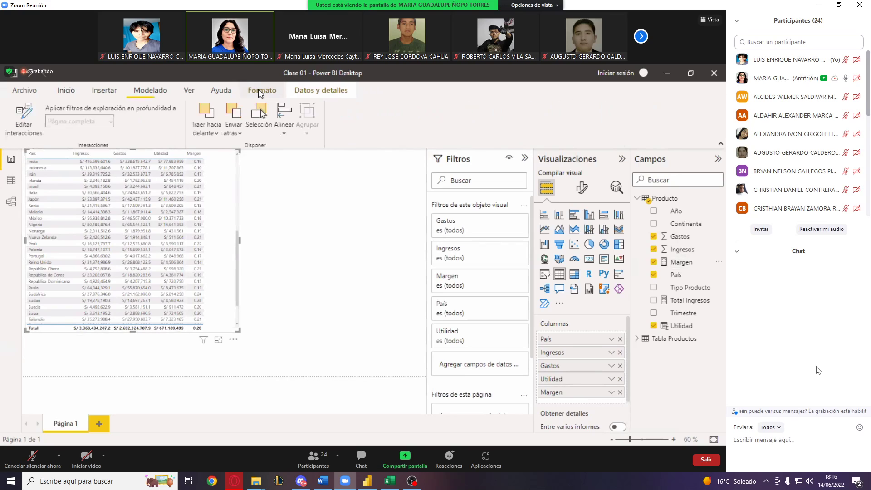
{"action": "left_click", "coordinate": [322, 91]}
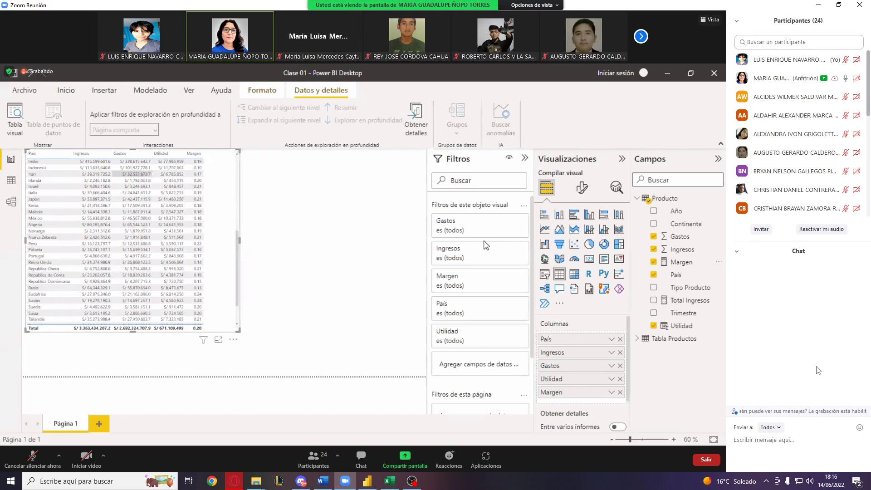
{"action": "right_click", "coordinate": [689, 266]}
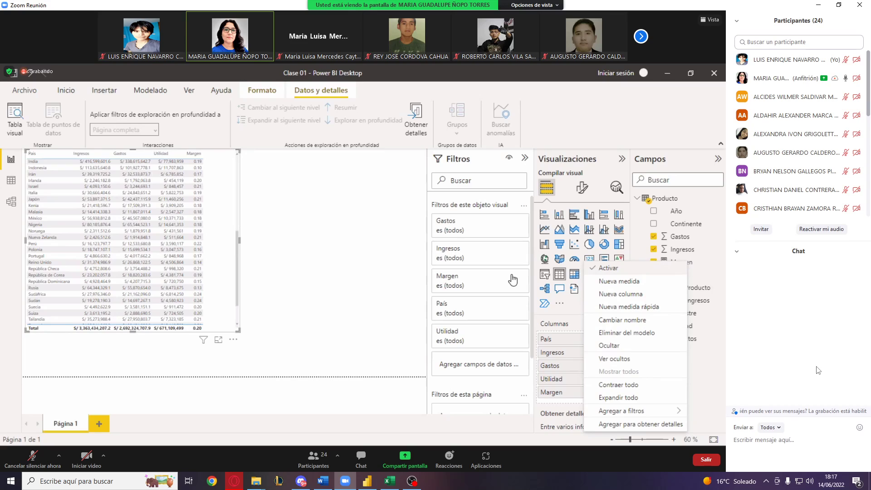
{"action": "left_click", "coordinate": [332, 261]}
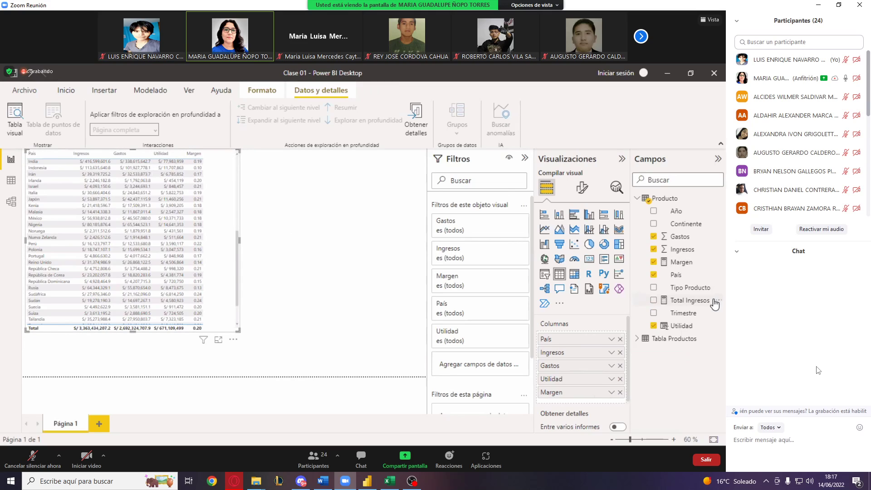
{"action": "left_click", "coordinate": [688, 264]}
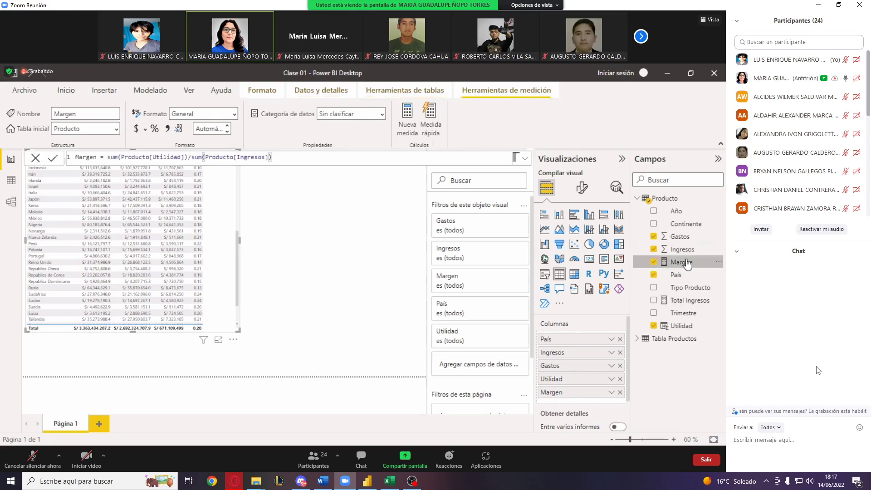
{"action": "left_click", "coordinate": [154, 130]}
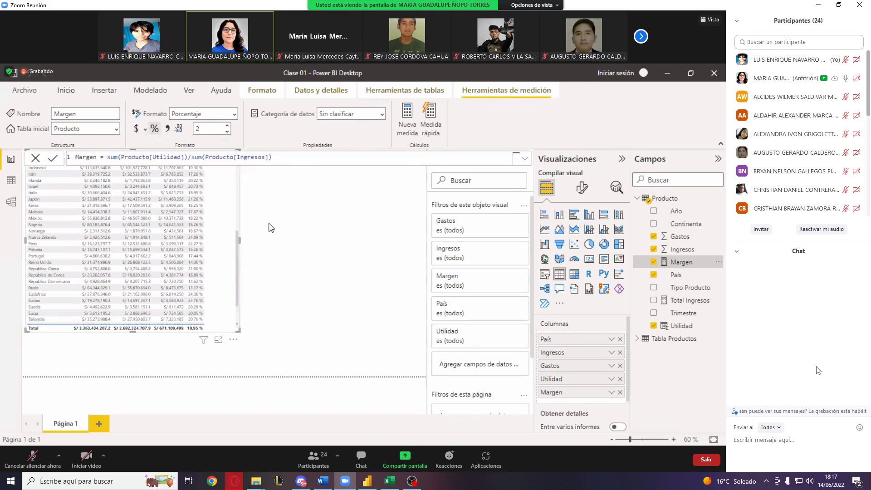
- Extend the country table visual downward and bring its first rows into view
{"action": "left_click", "coordinate": [271, 228]}
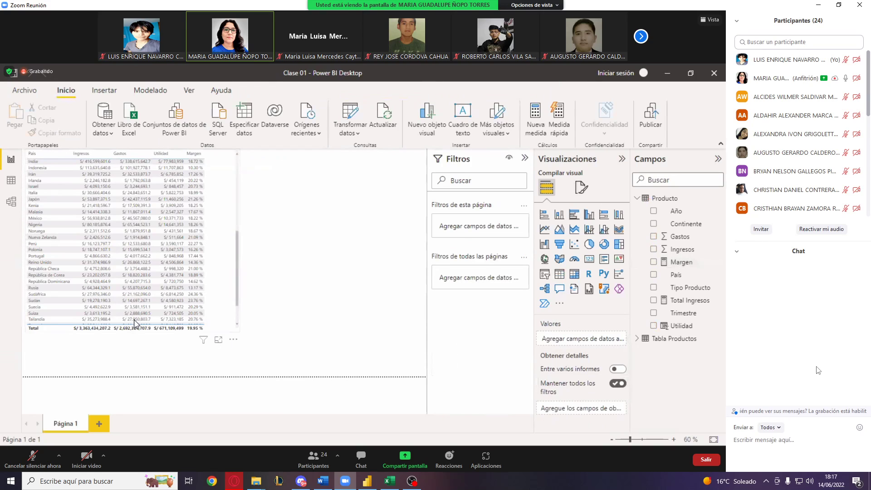
{"action": "left_click", "coordinate": [229, 323]}
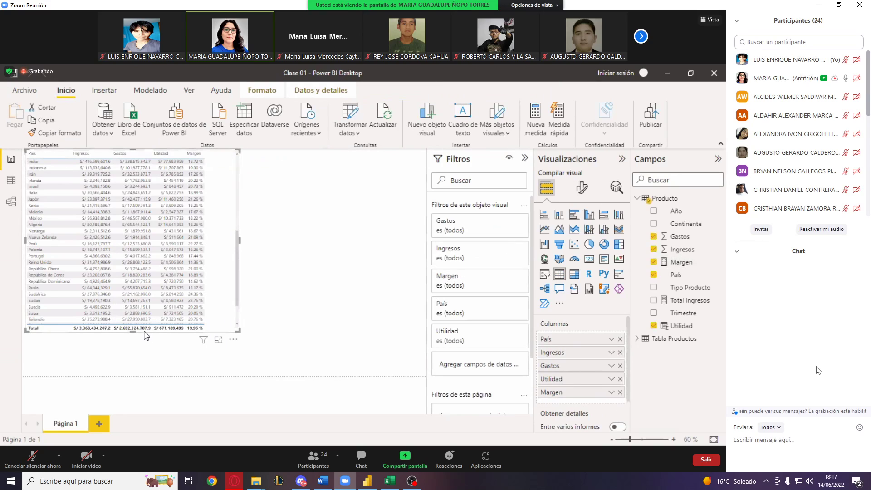
{"action": "left_click_drag", "start_coordinate": [133, 334], "coordinate": [136, 354]}
{"action": "left_click_drag", "start_coordinate": [237, 287], "coordinate": [239, 189]}
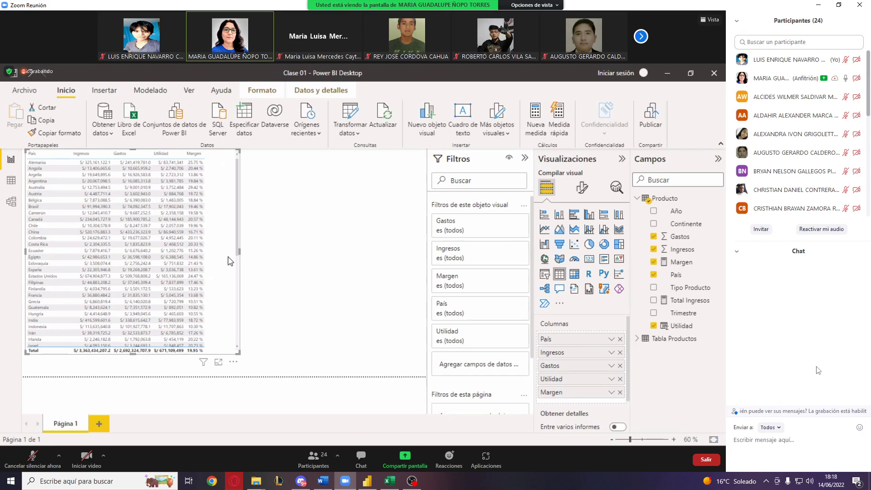
{"action": "left_click", "coordinate": [299, 297]}
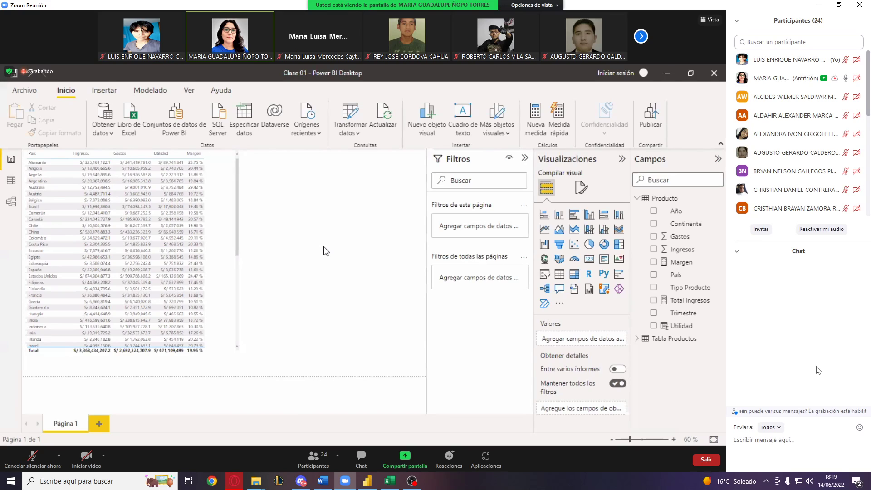
- Shrink the country table to a compact size showing about ten countries, and make room by collapsing Filtros and widening Visualizaciones
{"action": "left_click", "coordinate": [230, 259]}
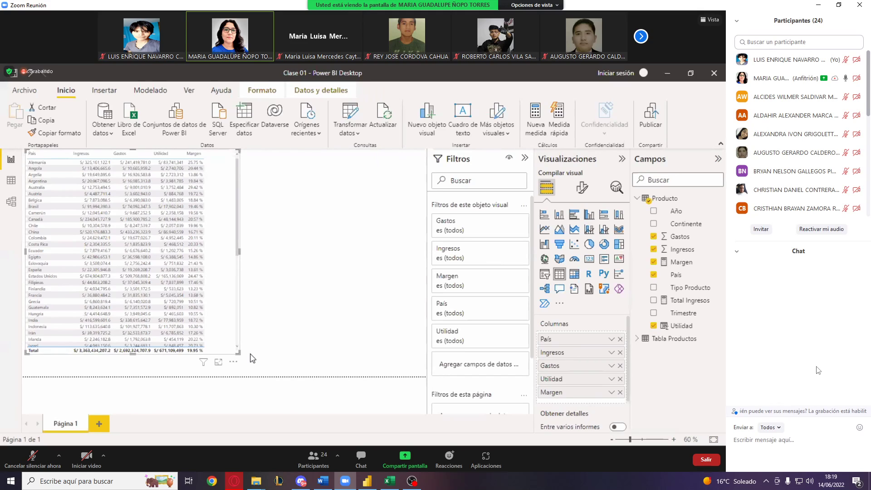
{"action": "left_click_drag", "start_coordinate": [239, 360], "coordinate": [181, 231]}
{"action": "left_click", "coordinate": [252, 205]}
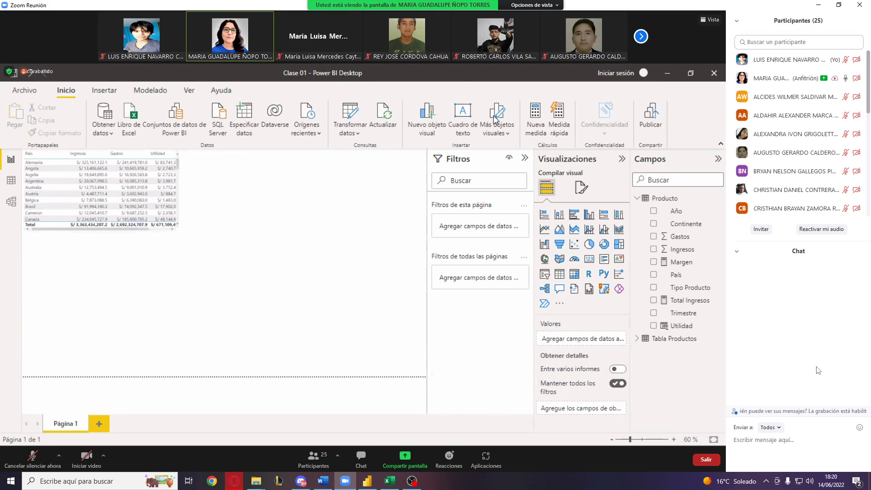
{"action": "left_click", "coordinate": [525, 162]}
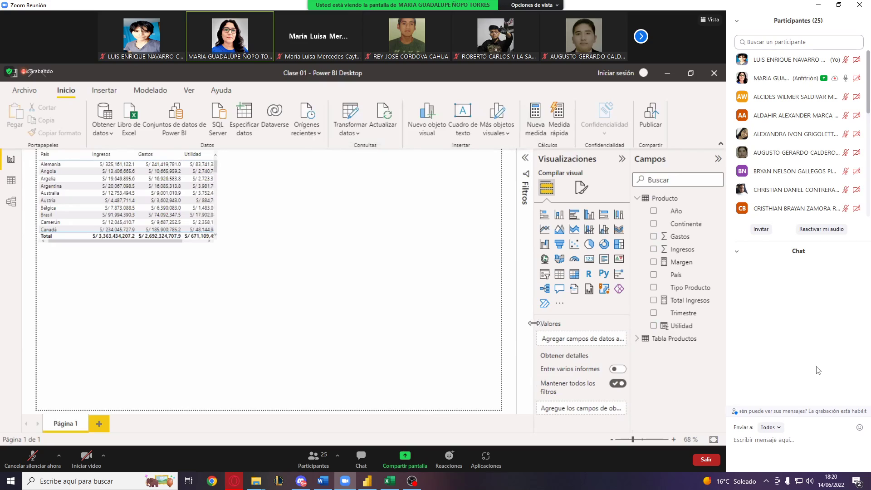
{"action": "left_click_drag", "start_coordinate": [534, 323], "coordinate": [519, 326]}
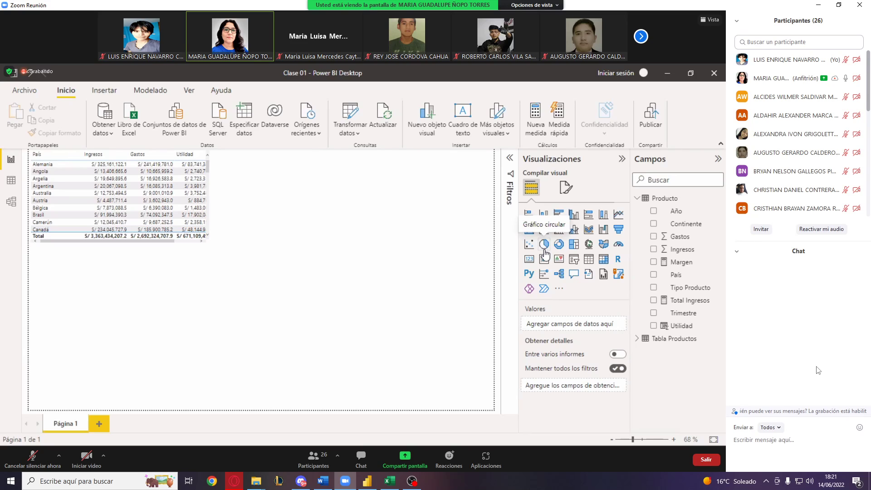
- Insert a pie chart below the table with Utilidad as its values and Continente as its legend
{"action": "left_click", "coordinate": [544, 250]}
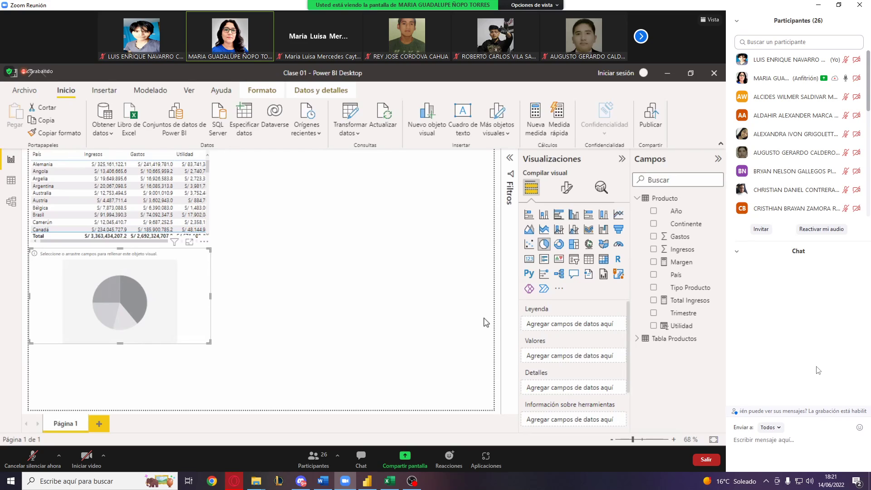
{"action": "left_click", "coordinate": [654, 327]}
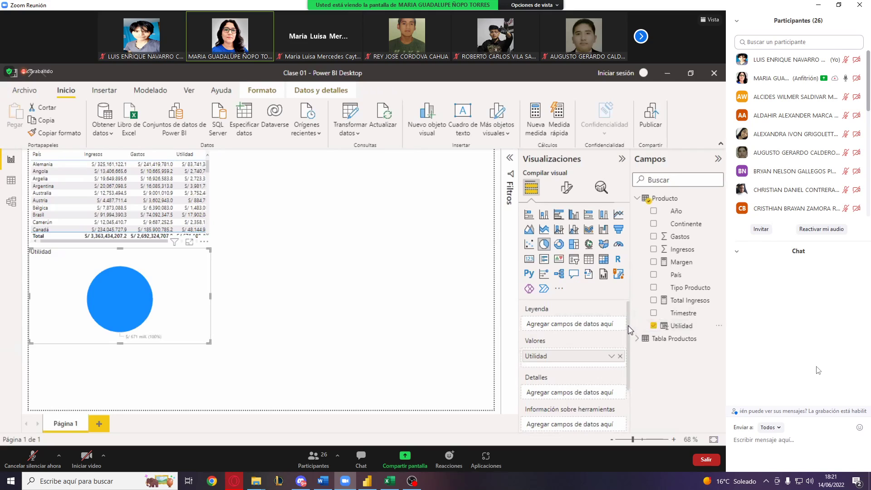
{"action": "mouse_move", "coordinate": [629, 341]}
{"action": "left_mouse_down"}
{"action": "mouse_move", "coordinate": [627, 323]}
{"action": "mouse_move", "coordinate": [642, 367]}
{"action": "mouse_move", "coordinate": [627, 324]}
{"action": "left_mouse_up"}
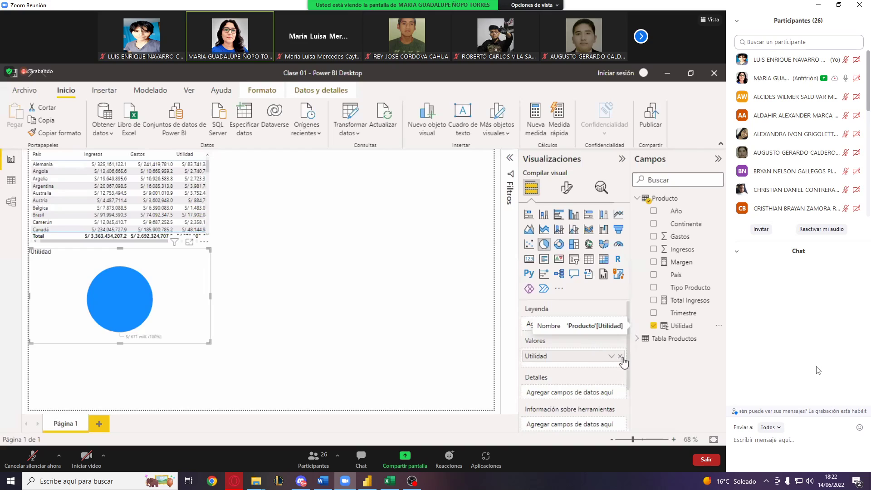
{"action": "scroll", "coordinate": [628, 364], "scroll_direction": "down", "scroll_amount": 2}
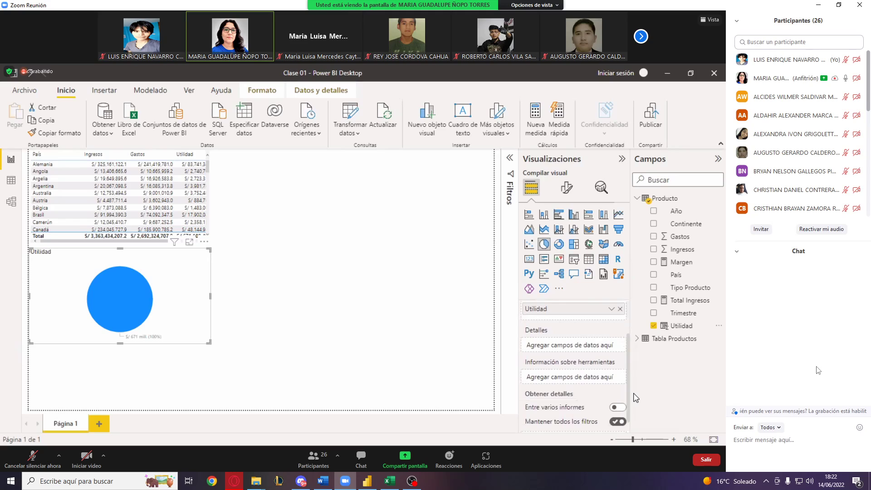
{"action": "scroll", "coordinate": [634, 390], "scroll_direction": "up", "scroll_amount": 2}
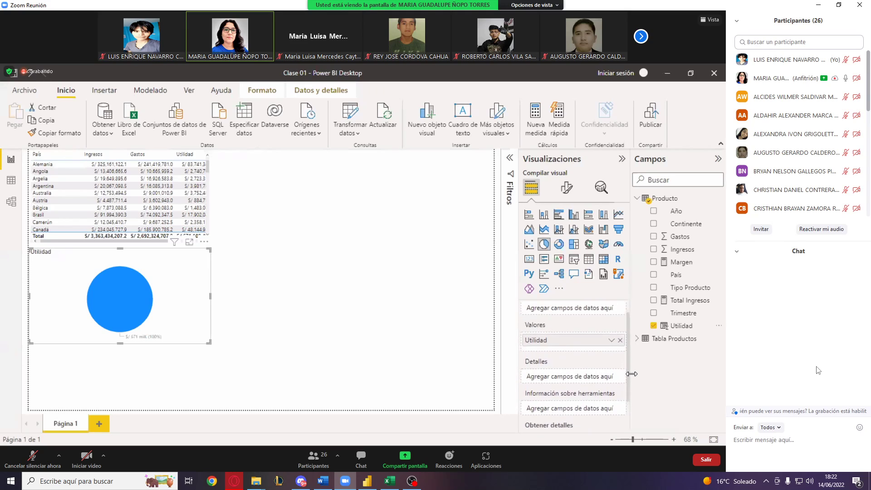
{"action": "scroll", "coordinate": [631, 369], "scroll_direction": "up", "scroll_amount": 1}
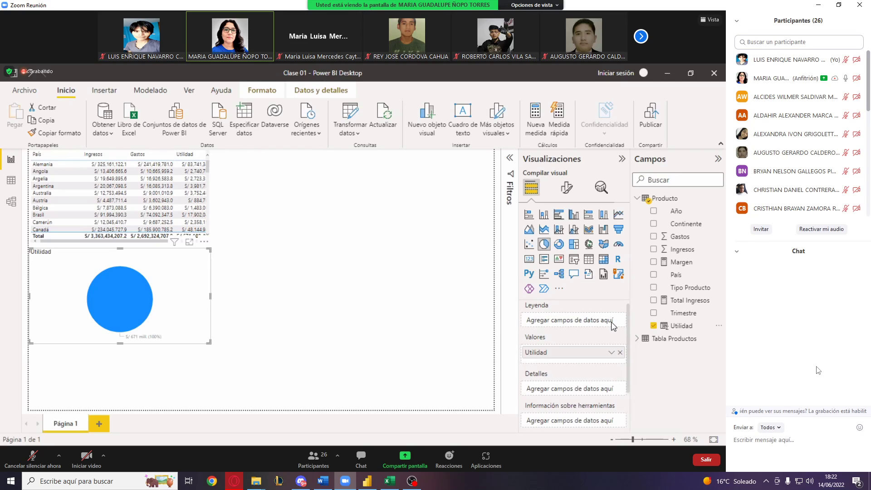
{"action": "left_click", "coordinate": [654, 224]}
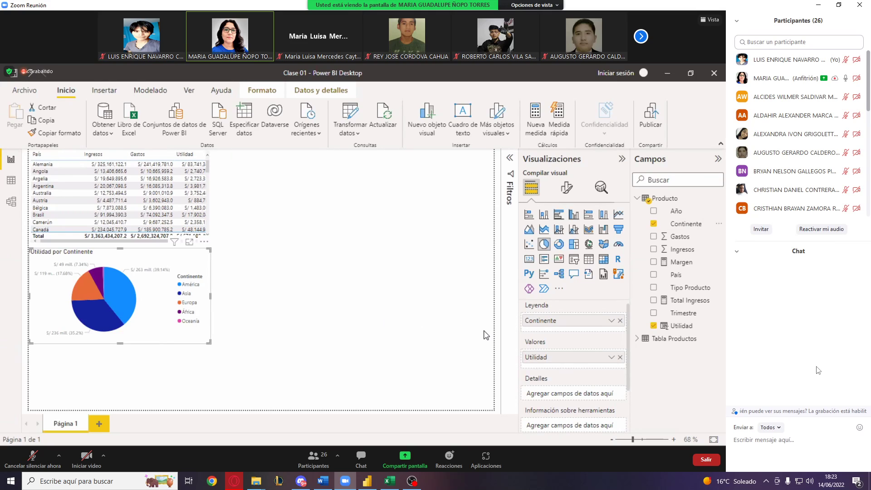
- Try adding Gastos to the pie chart's values, inspect a slice of Asia, and remove the field again
{"action": "left_click", "coordinate": [655, 238]}
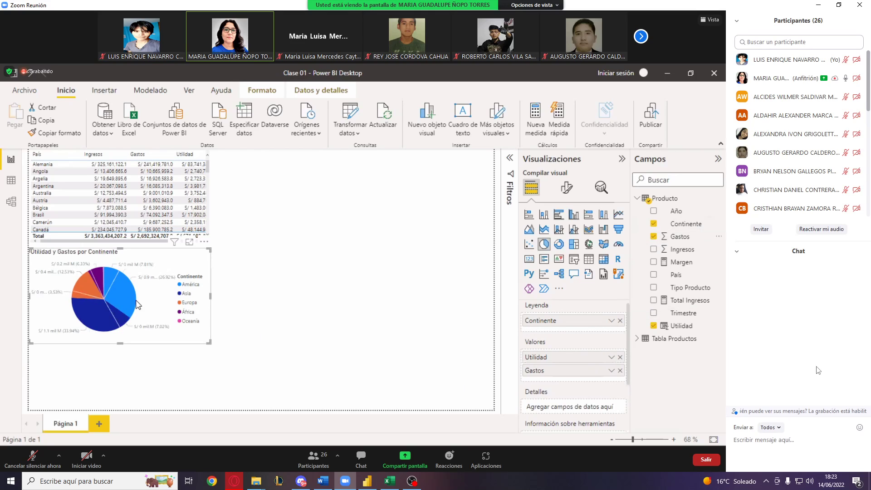
{"action": "mouse_move", "coordinate": [120, 319]}
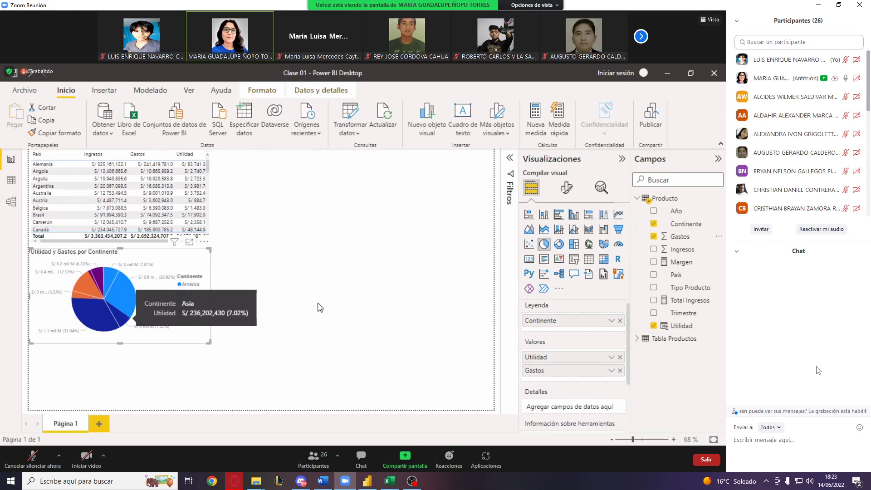
{"action": "left_click", "coordinate": [653, 237]}
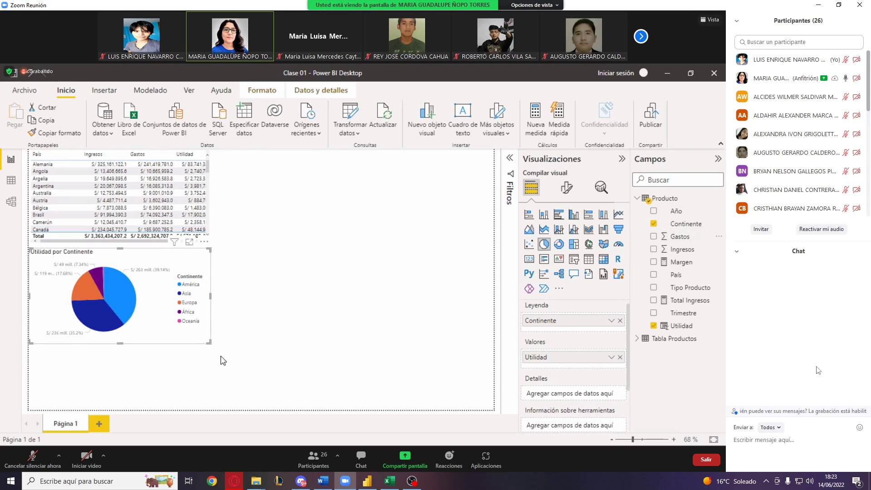
- Enlarge the pie chart and examine the Utilidad amount and share of each continent's slice
{"action": "left_click_drag", "start_coordinate": [210, 342], "coordinate": [252, 379]}
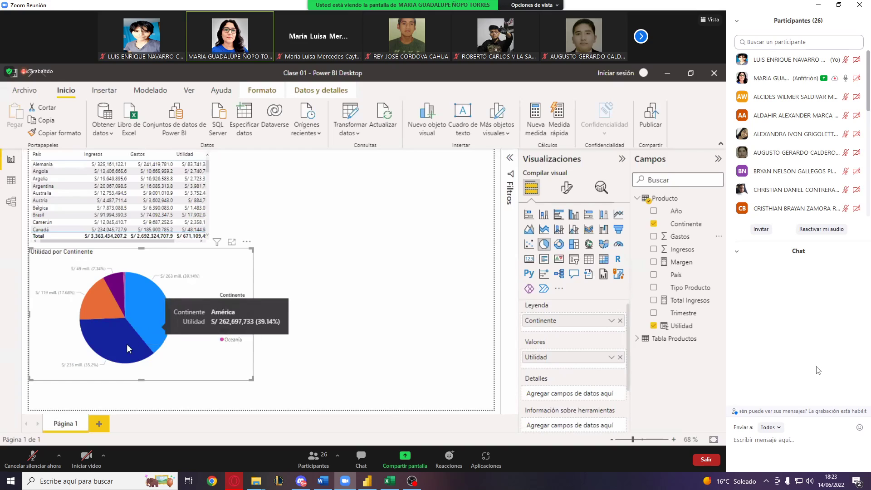
{"action": "mouse_move", "coordinate": [127, 348]}
{"action": "mouse_move", "coordinate": [101, 309]}
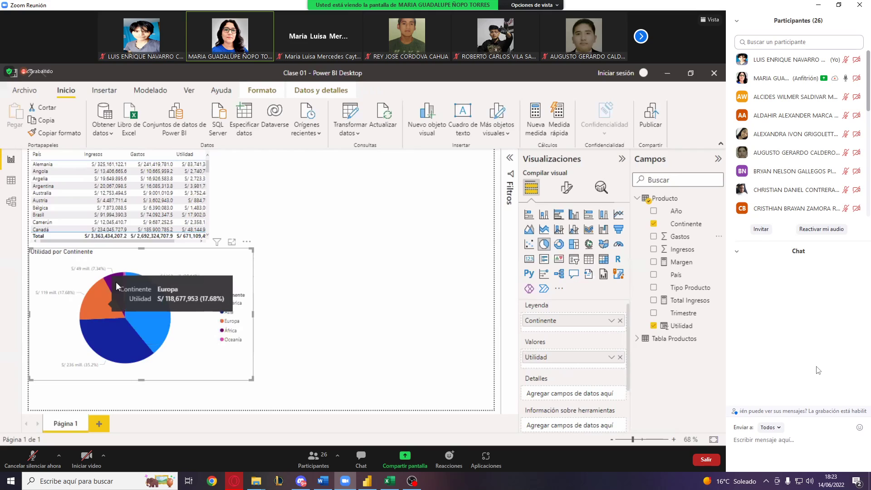
{"action": "mouse_move", "coordinate": [117, 282]}
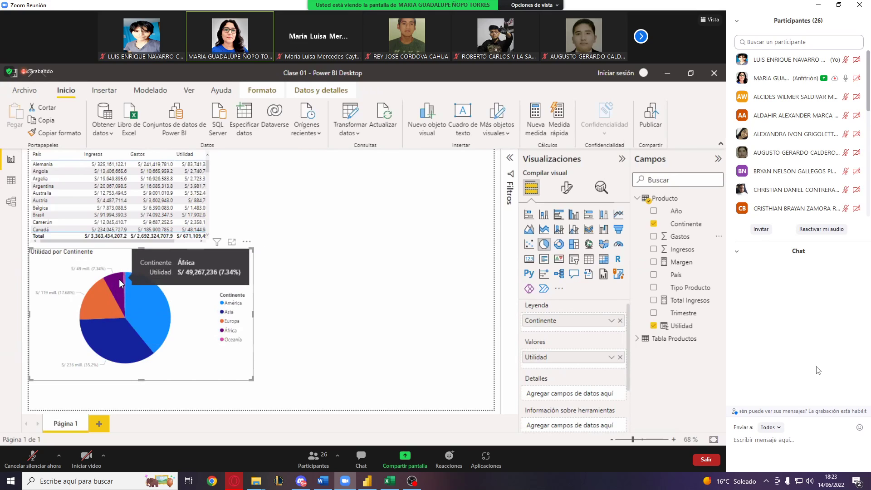
{"action": "mouse_move", "coordinate": [141, 293]}
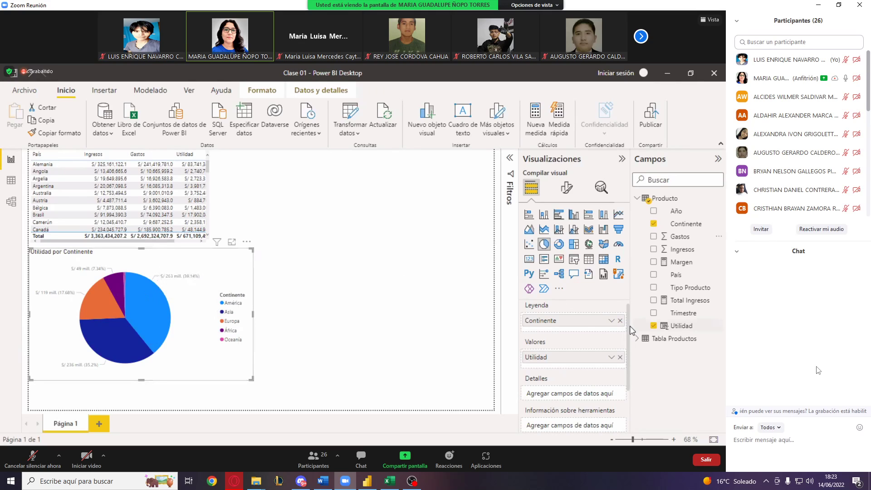
{"action": "scroll", "coordinate": [635, 365], "scroll_direction": "down", "scroll_amount": 2}
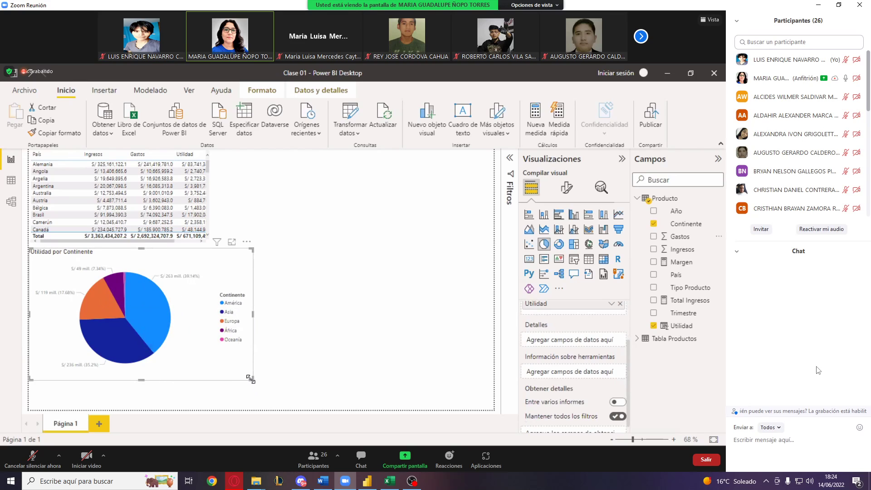
- Try smaller and larger sizes for the pie chart, ending at about the width of the country table
{"action": "left_click_drag", "start_coordinate": [251, 379], "coordinate": [191, 334]}
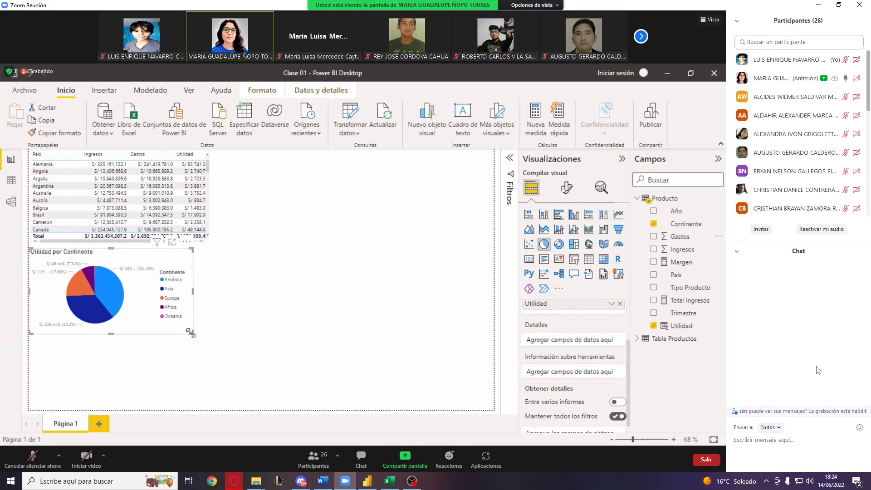
{"action": "left_click_drag", "start_coordinate": [191, 334], "coordinate": [243, 366]}
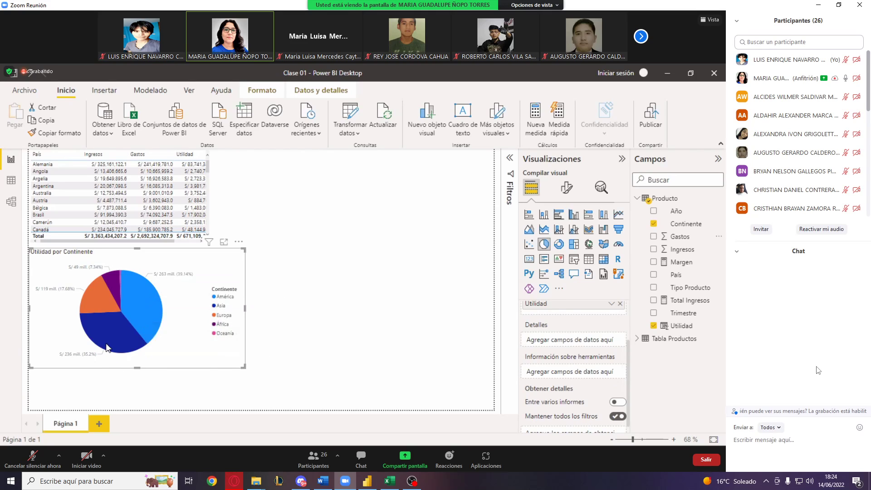
{"action": "mouse_move", "coordinate": [107, 348]}
{"action": "mouse_move", "coordinate": [120, 282]}
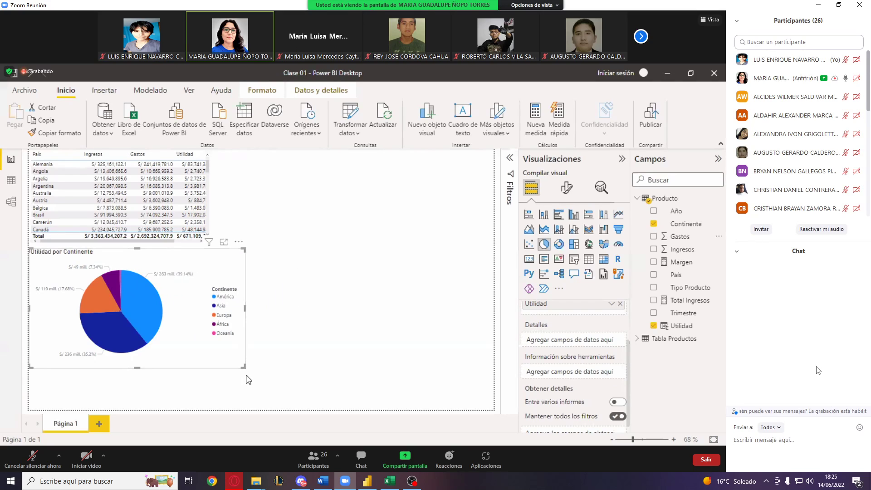
{"action": "left_click_drag", "start_coordinate": [243, 365], "coordinate": [208, 343]}
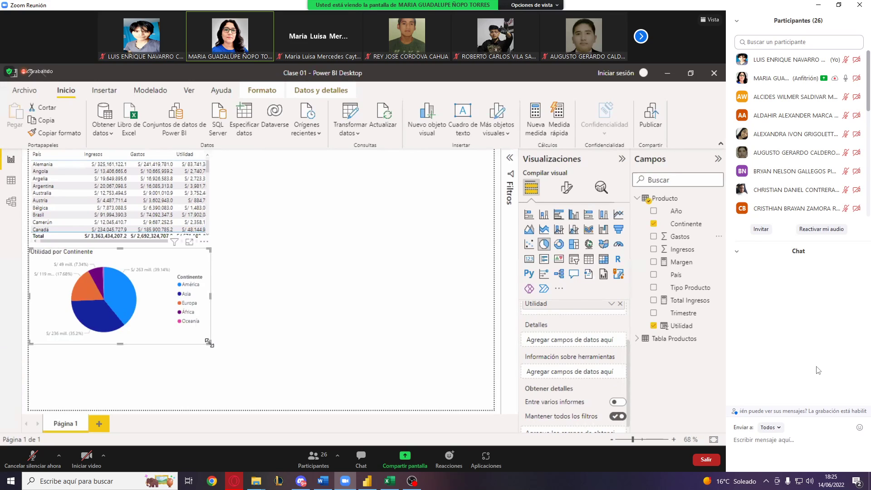
- Insert a blank stacked bar chart on the page, and shrink the pie chart and place it to the right of the country table
{"action": "left_click", "coordinate": [343, 310]}
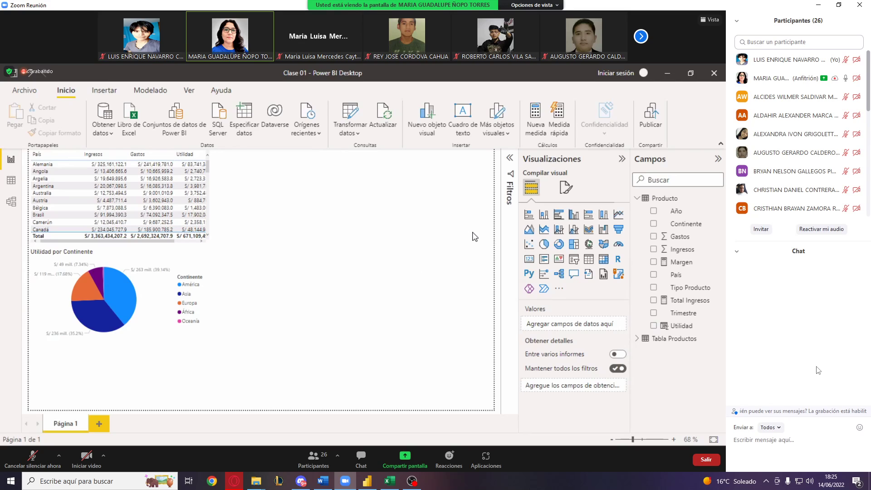
{"action": "left_click", "coordinate": [530, 216]}
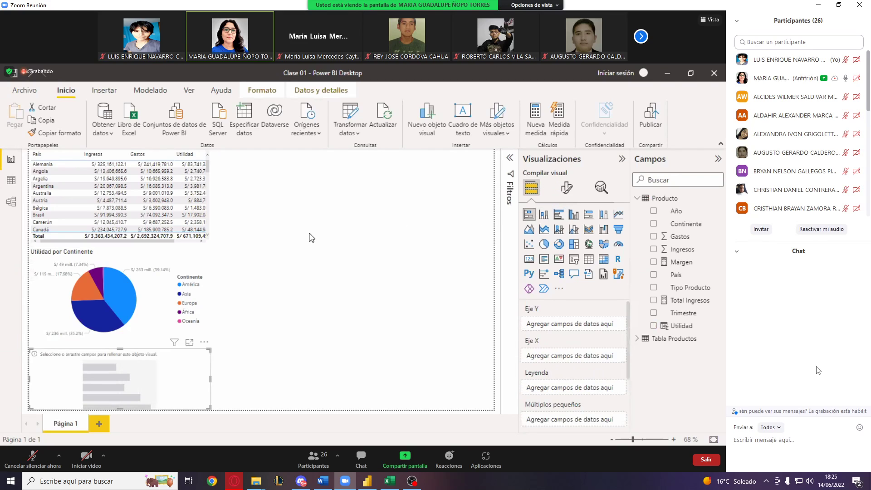
{"action": "left_click", "coordinate": [190, 284]}
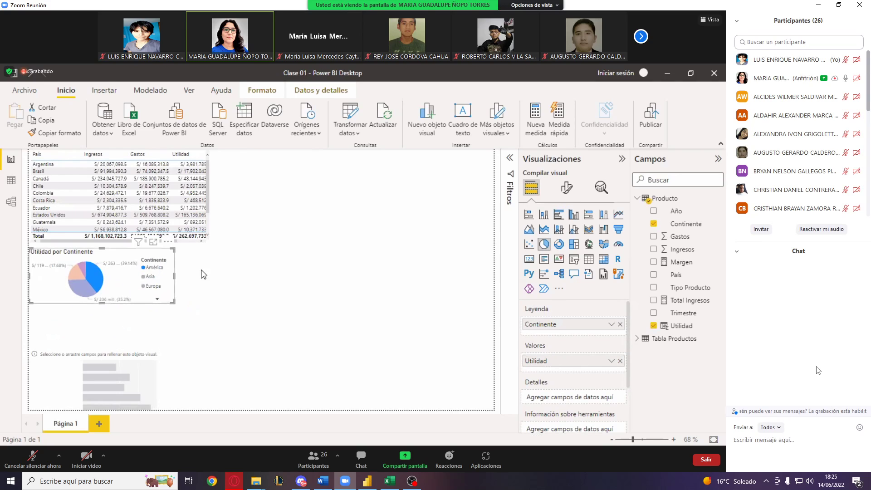
{"action": "left_click_drag", "start_coordinate": [202, 272], "coordinate": [317, 190]}
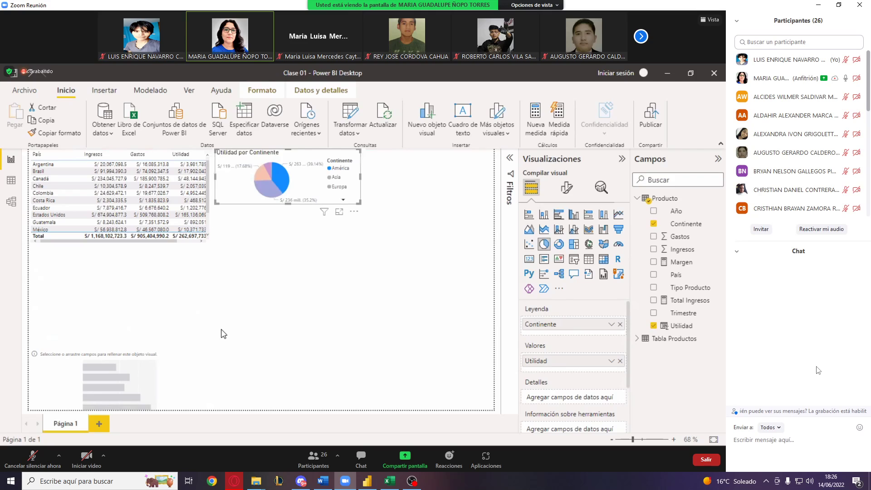
- Move the bar chart up to just below the country table and assign Año to its Eje Y
{"action": "left_click", "coordinate": [177, 354]}
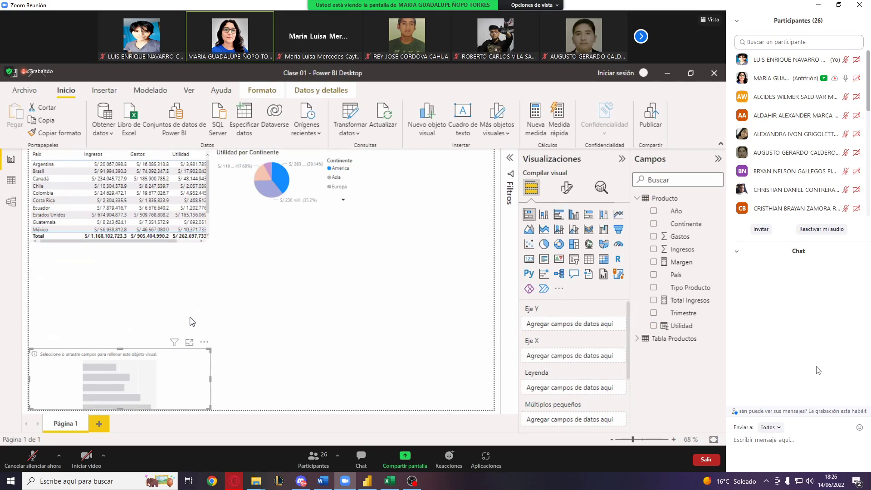
{"action": "left_click_drag", "start_coordinate": [189, 321], "coordinate": [183, 277]}
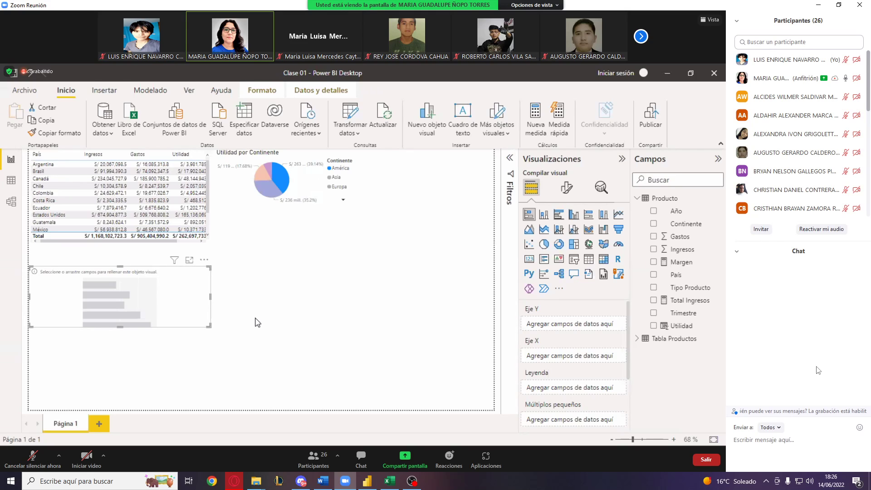
{"action": "key", "text": "alt+Tab"}
{"action": "left_click", "coordinate": [654, 212]}
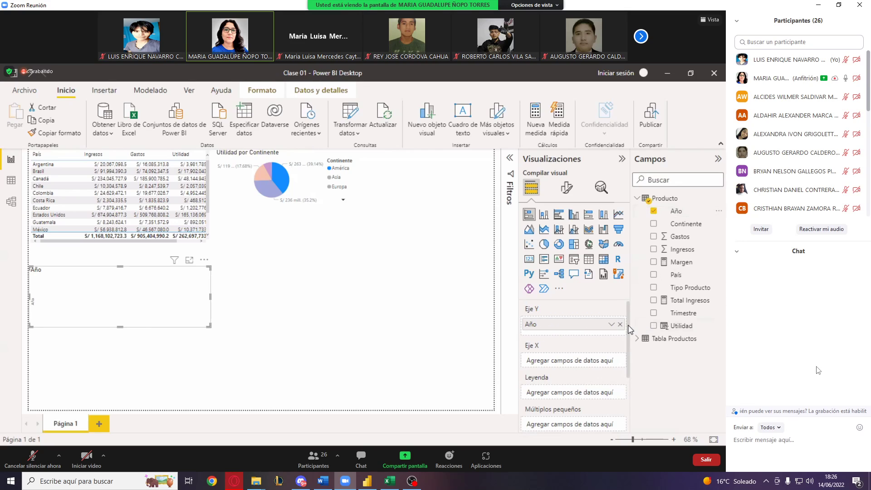
{"action": "left_click_drag", "start_coordinate": [630, 326], "coordinate": [630, 327]}
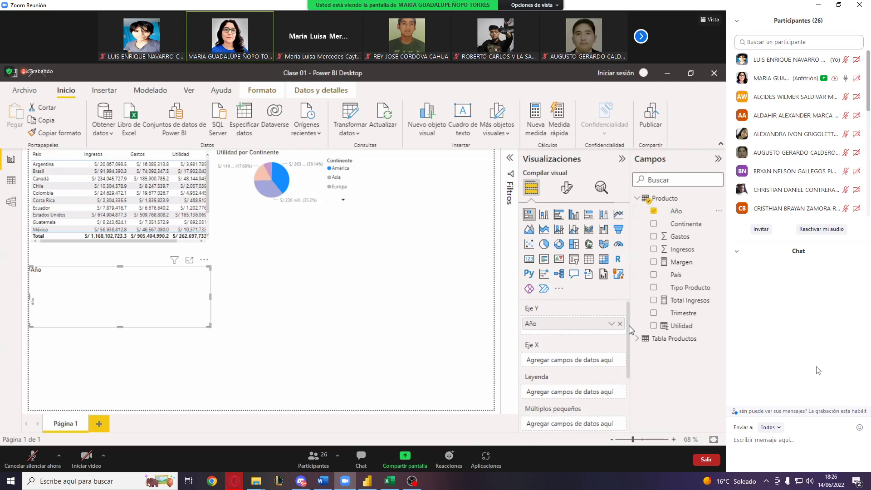
- Assign Utilidad to the stacked bar chart's Eje X and Continente to its Leyenda
{"action": "scroll", "coordinate": [630, 328], "scroll_direction": "down", "scroll_amount": 3}
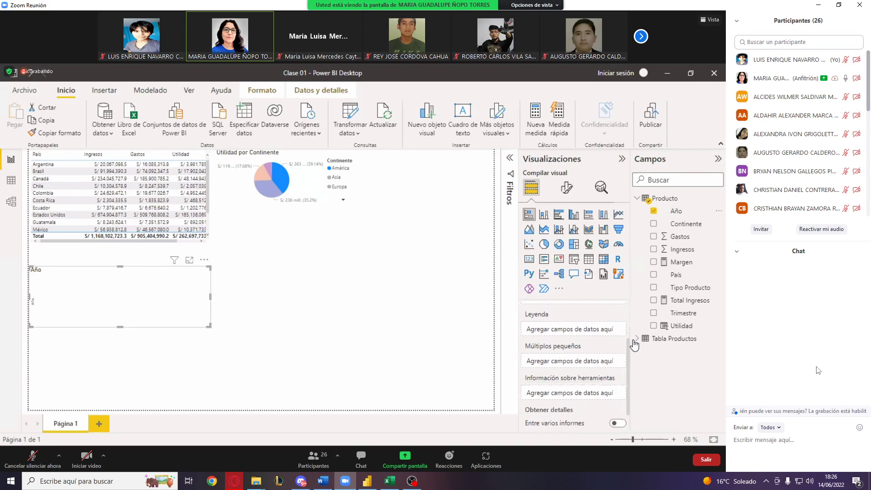
{"action": "scroll", "coordinate": [634, 344], "scroll_direction": "up", "scroll_amount": 3}
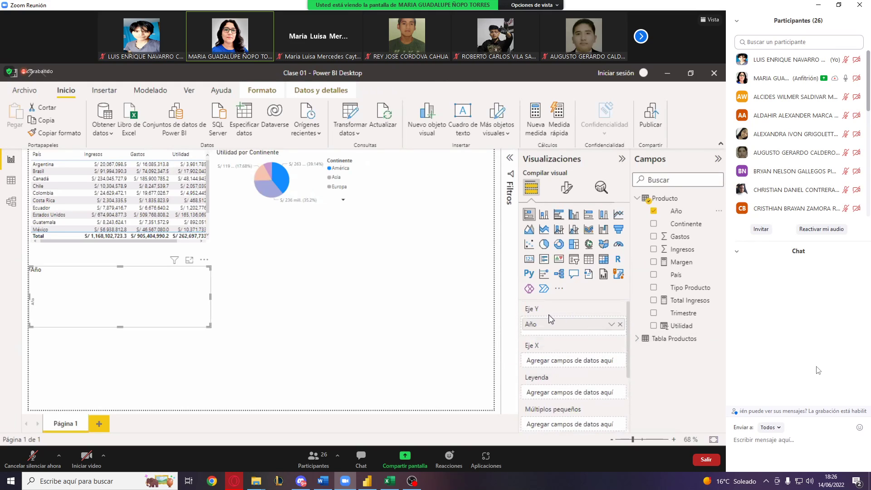
{"action": "scroll", "coordinate": [631, 323], "scroll_direction": "down", "scroll_amount": 2}
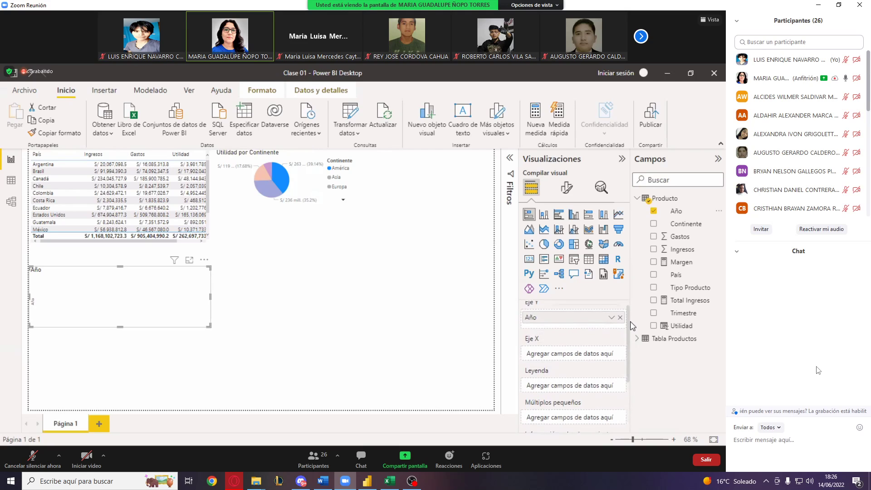
{"action": "scroll", "coordinate": [638, 353], "scroll_direction": "down", "scroll_amount": 2}
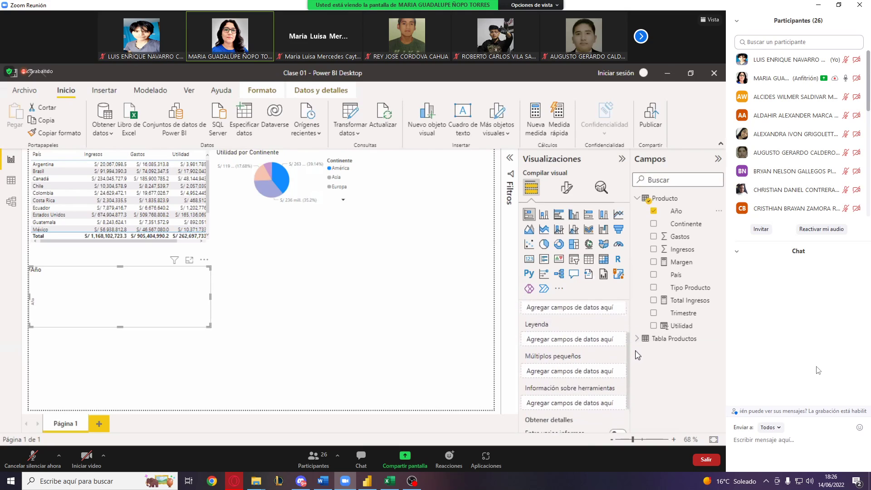
{"action": "scroll", "coordinate": [638, 353], "scroll_direction": "up", "scroll_amount": 3}
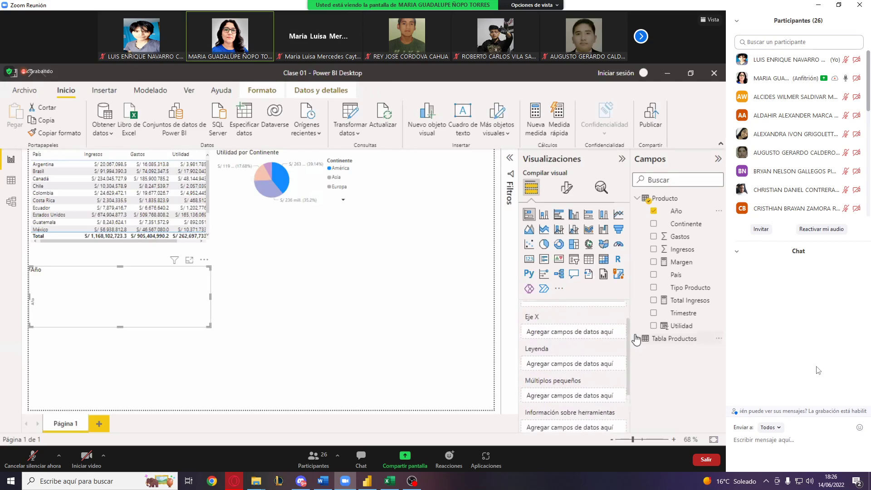
{"action": "scroll", "coordinate": [634, 327], "scroll_direction": "up", "scroll_amount": 1}
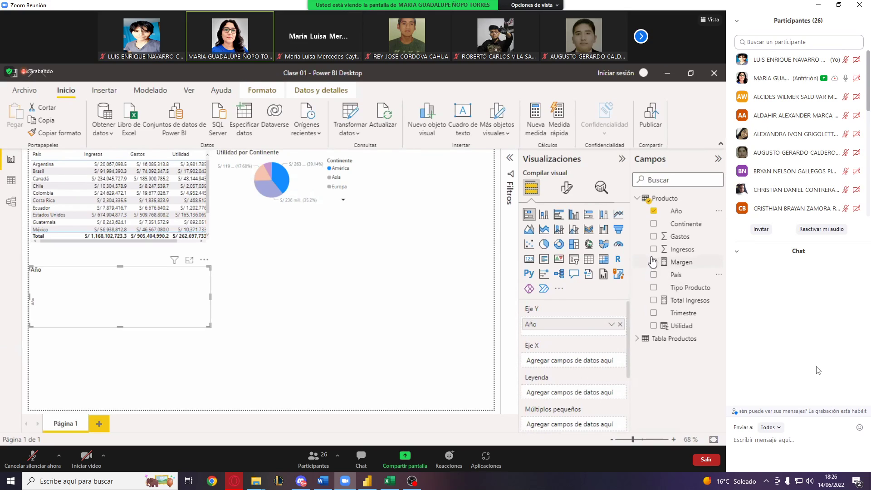
{"action": "left_click", "coordinate": [653, 326]}
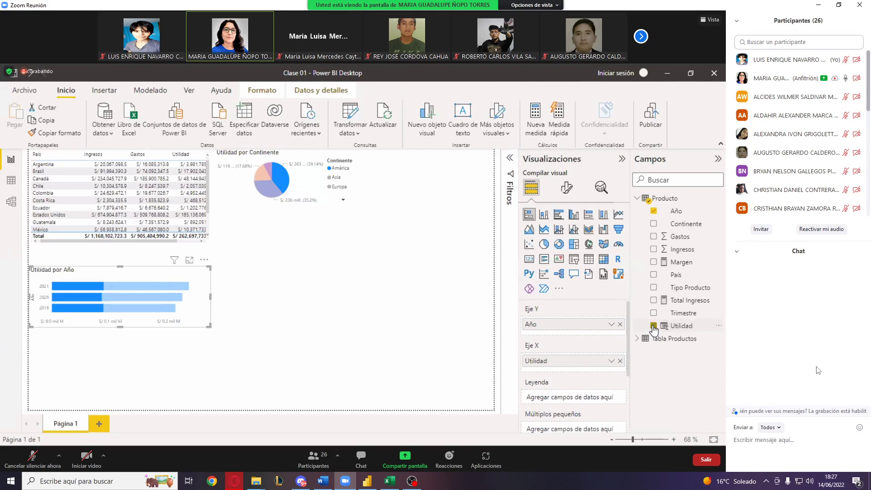
{"action": "left_click", "coordinate": [654, 225]}
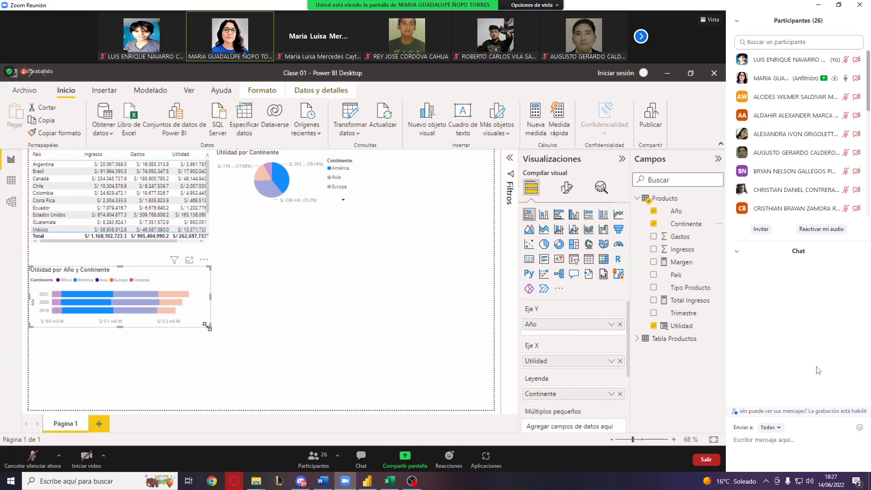
- Enlarge the bar chart to about one and a half times its width and clear the América highlight from the visuals
{"action": "left_click_drag", "start_coordinate": [207, 326], "coordinate": [301, 370]}
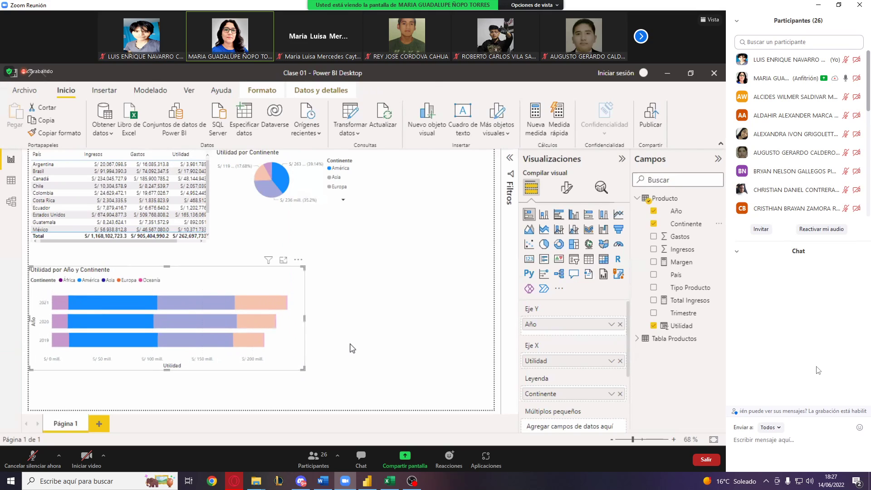
{"action": "left_click", "coordinate": [378, 335]}
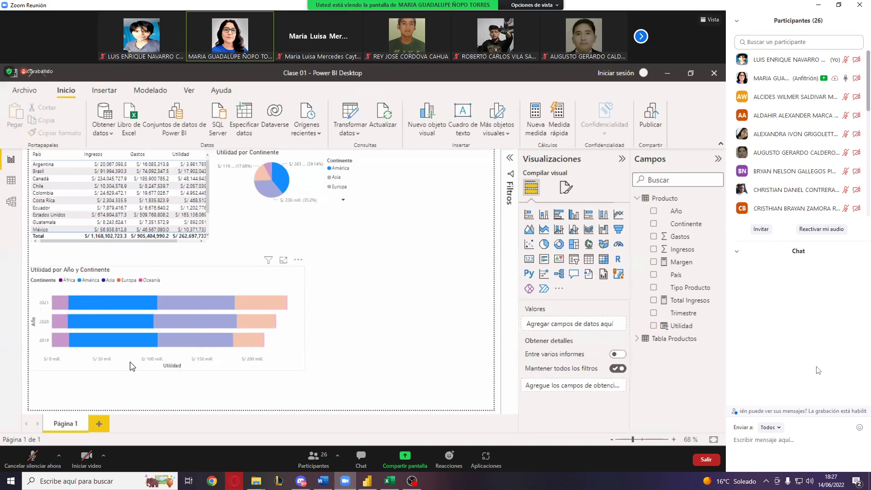
{"action": "left_click", "coordinate": [78, 362]}
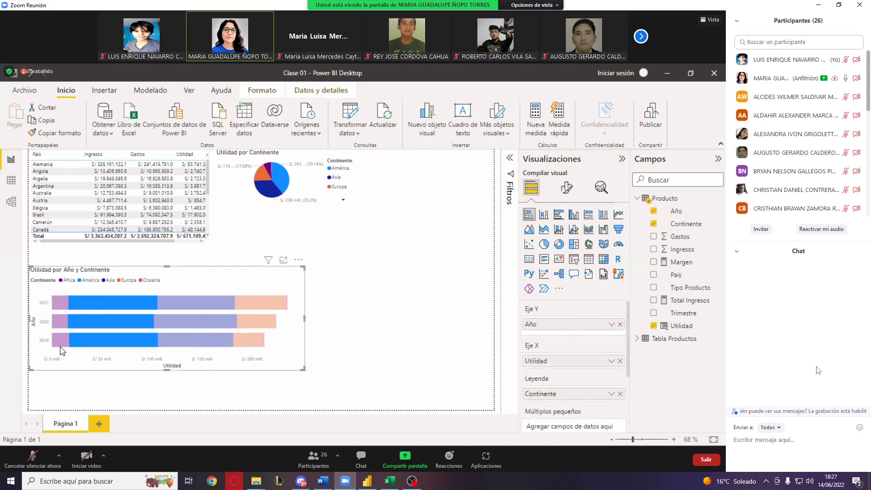
{"action": "mouse_move", "coordinate": [58, 345]}
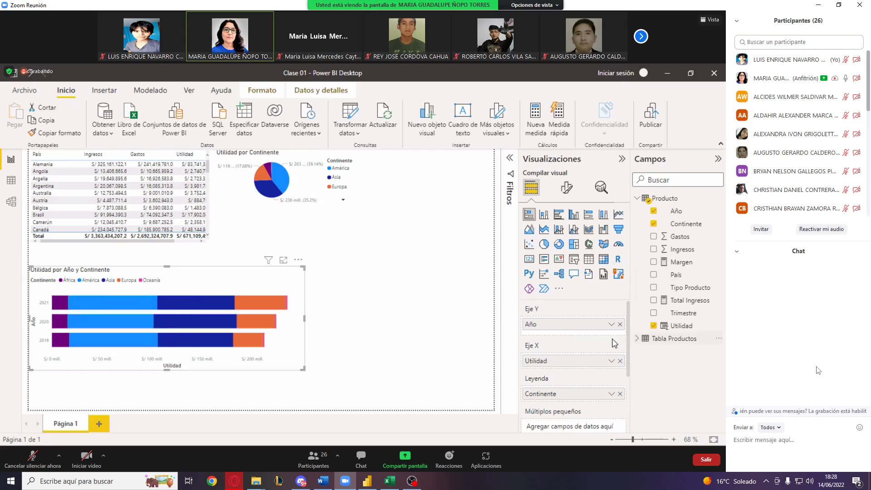
{"action": "mouse_move", "coordinate": [209, 323]}
- Add Margen to the bar chart's Información sobre herramientas and check the tooltip on its segments
{"action": "scroll", "coordinate": [633, 386], "scroll_direction": "down", "scroll_amount": 3}
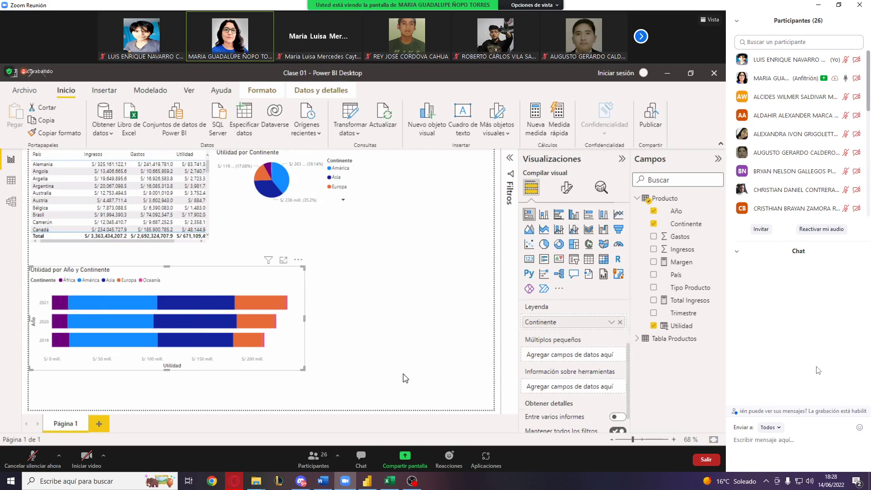
{"action": "mouse_move", "coordinate": [272, 327]}
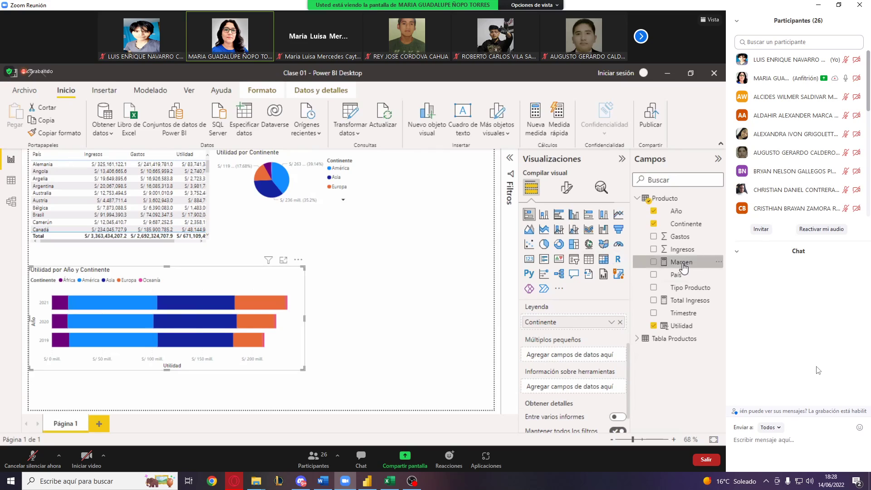
{"action": "left_click_drag", "start_coordinate": [682, 266], "coordinate": [600, 392]}
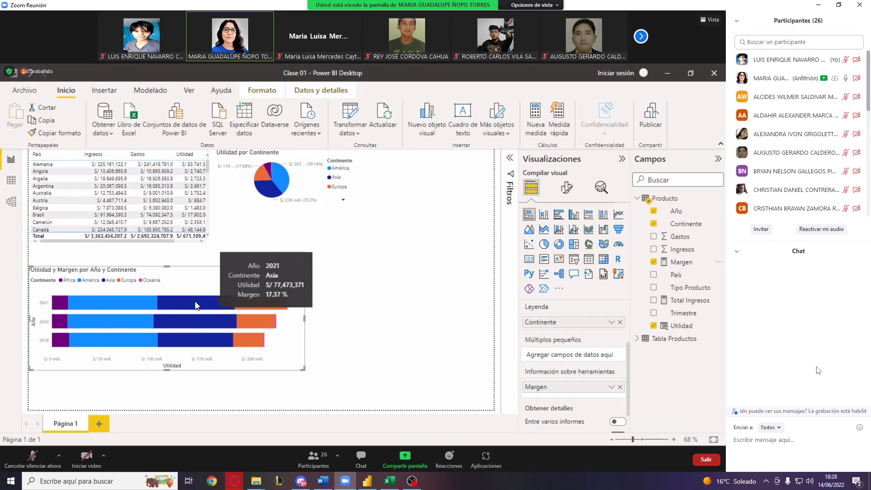
{"action": "mouse_move", "coordinate": [149, 308]}
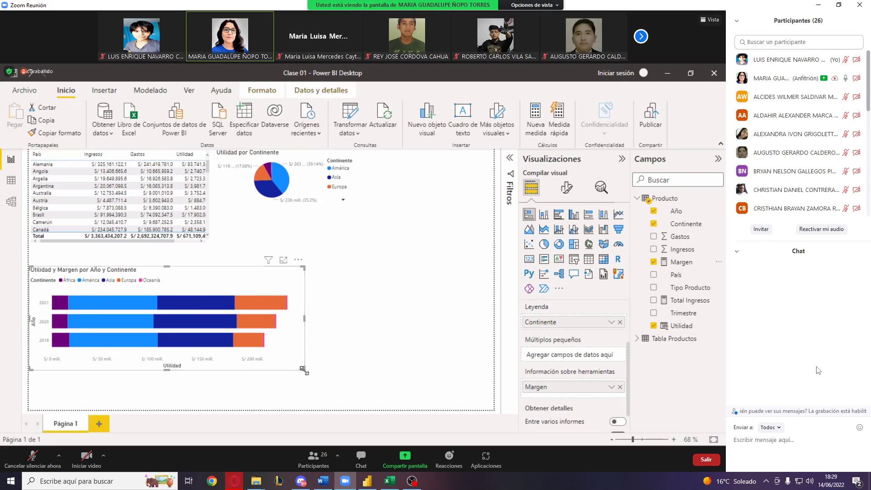
- Shrink the bar chart and place it at the top of the page, to the right of the pie chart
{"action": "left_click_drag", "start_coordinate": [304, 369], "coordinate": [212, 335]}
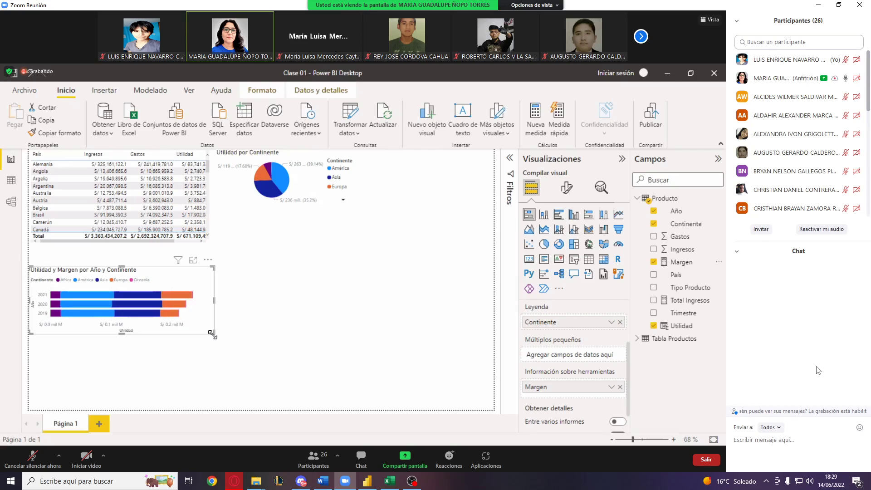
{"action": "left_click_drag", "start_coordinate": [153, 272], "coordinate": [431, 212]}
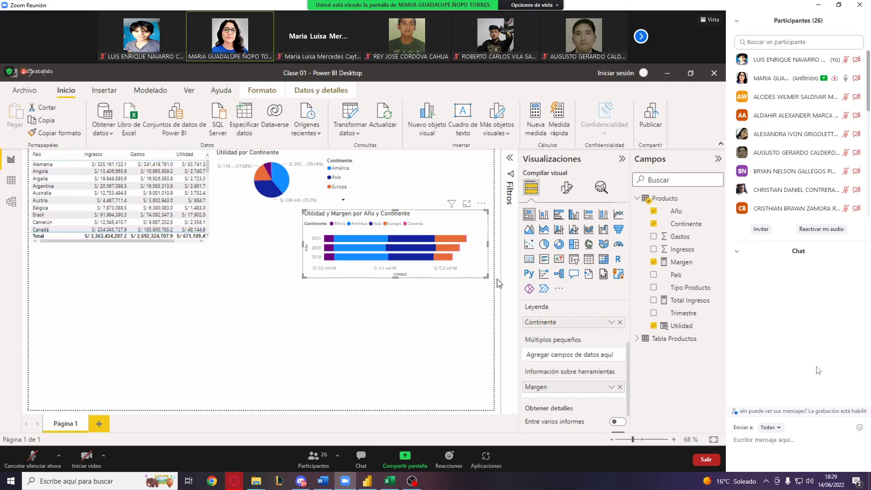
{"action": "left_click_drag", "start_coordinate": [477, 275], "coordinate": [450, 267]}
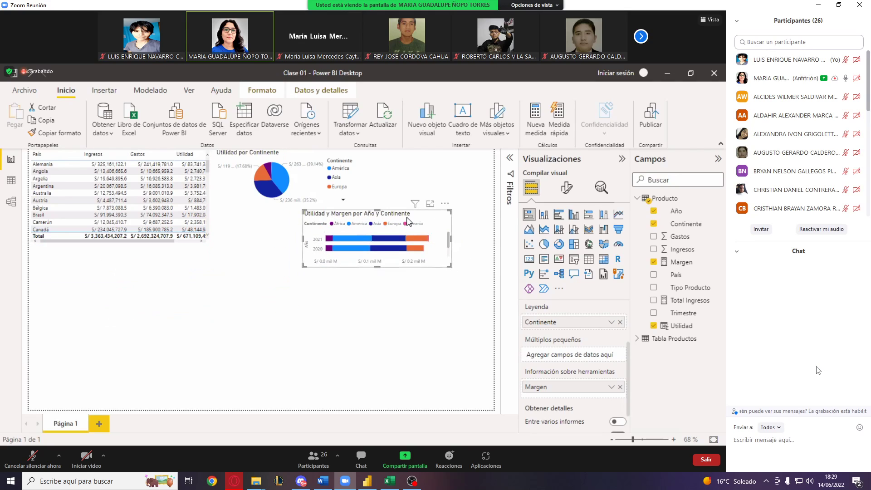
{"action": "left_click_drag", "start_coordinate": [420, 222], "coordinate": [464, 156]}
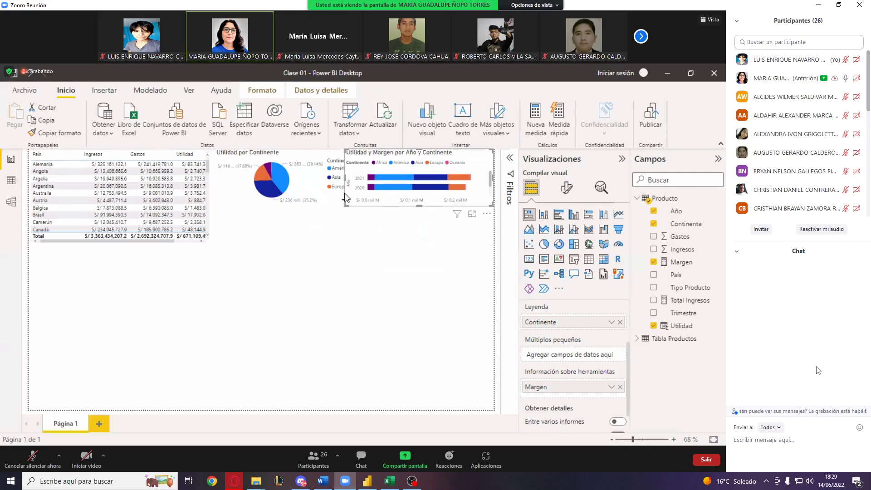
{"action": "left_click_drag", "start_coordinate": [345, 198], "coordinate": [353, 199]}
- Narrow the Utilidad por Continente pie chart so it no longer overlaps the bar chart
{"action": "left_click", "coordinate": [333, 179]}
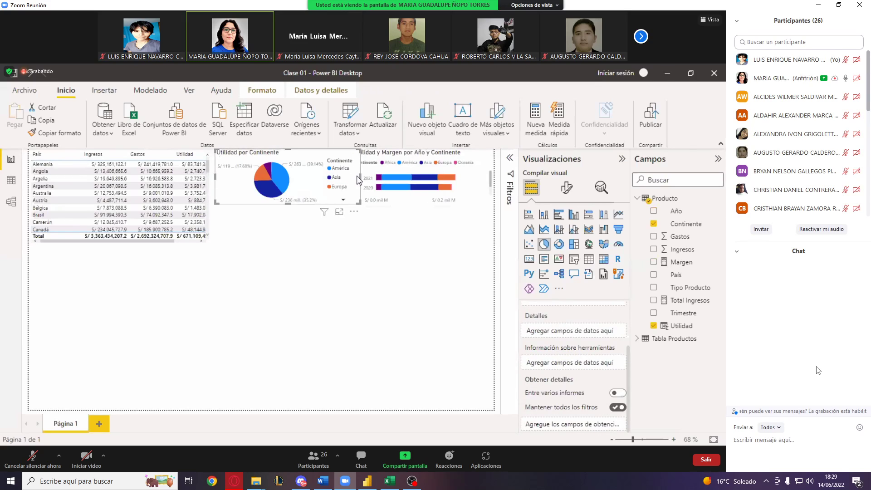
{"action": "left_click_drag", "start_coordinate": [362, 177], "coordinate": [336, 178]}
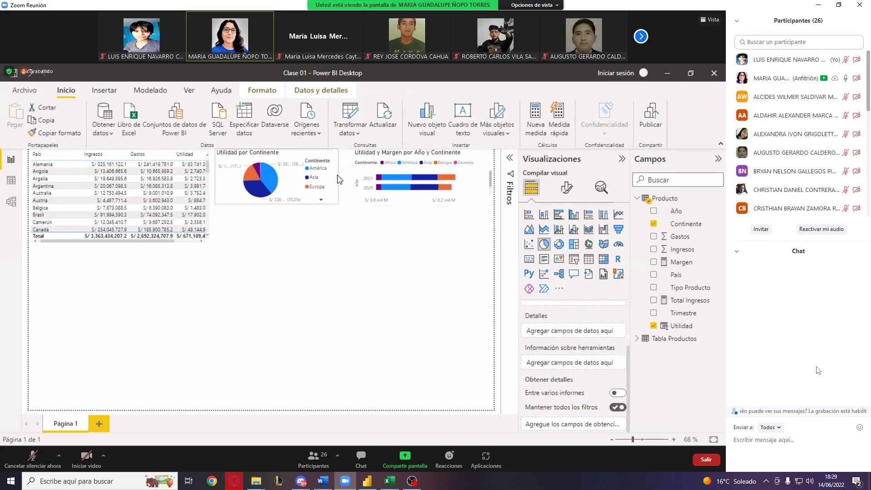
{"action": "left_click", "coordinate": [313, 235]}
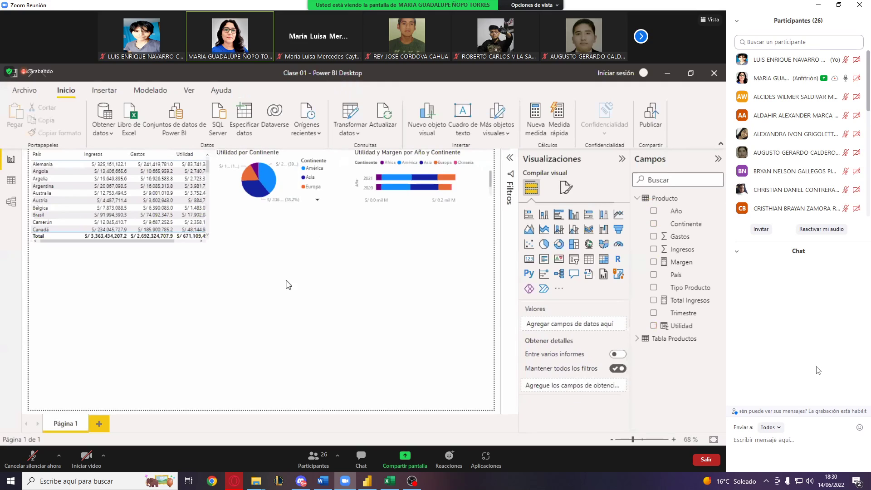
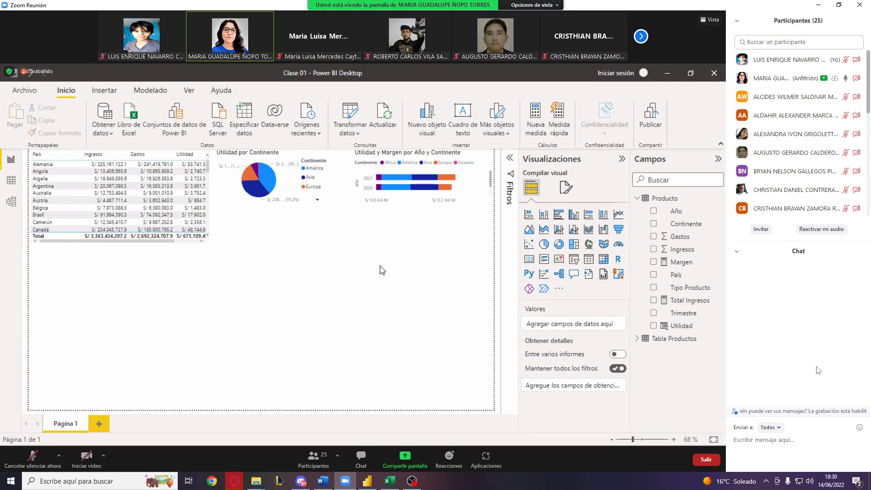
- Insert a line chart with Año on Eje X and Utilidad on Eje Y, and inspect the Utilidad of individual years
{"action": "left_click", "coordinate": [619, 215]}
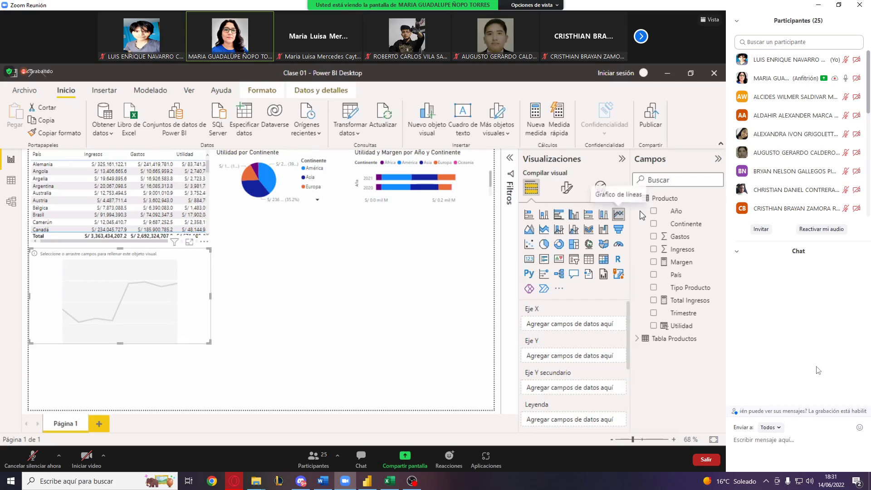
{"action": "left_click", "coordinate": [654, 213]}
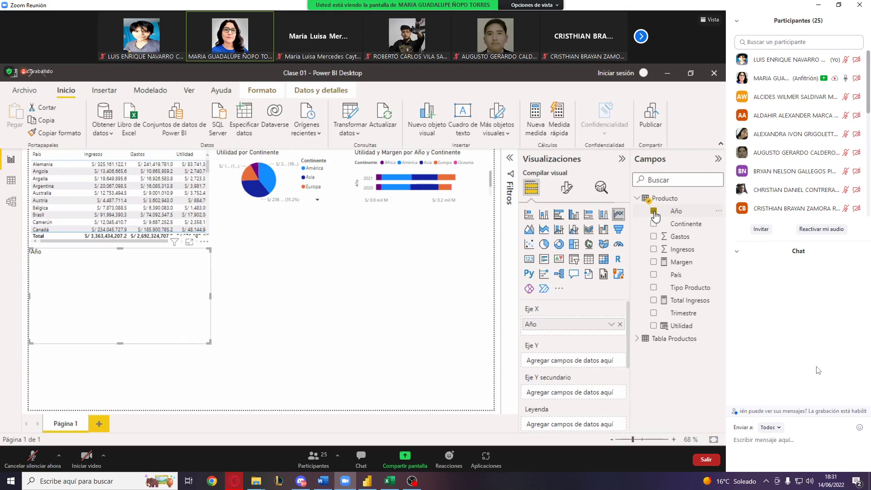
{"action": "left_click", "coordinate": [653, 327]}
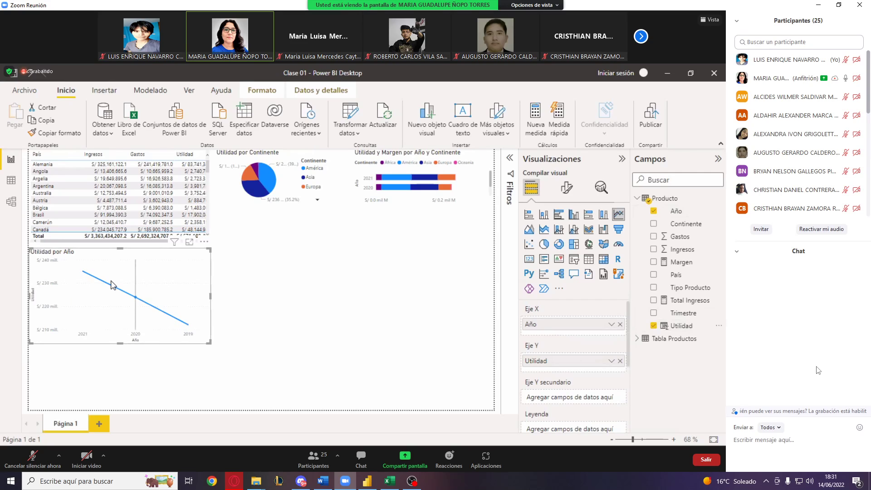
{"action": "mouse_move", "coordinate": [182, 324]}
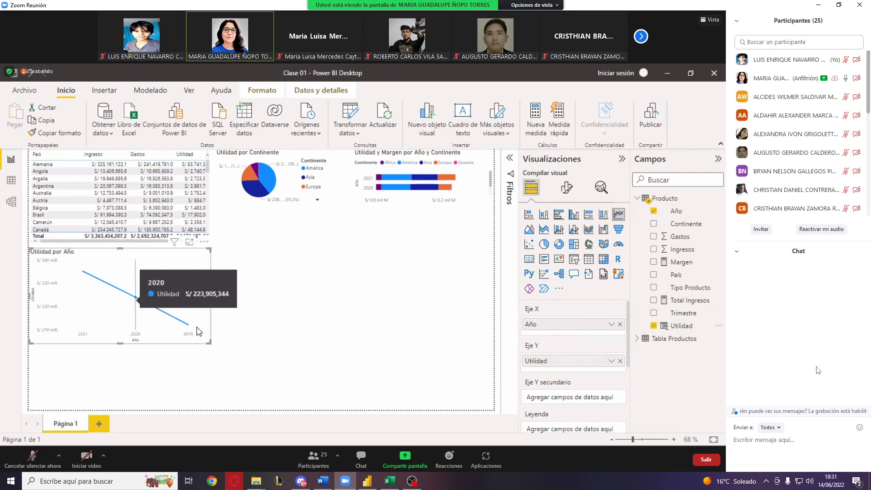
{"action": "mouse_move", "coordinate": [92, 283]}
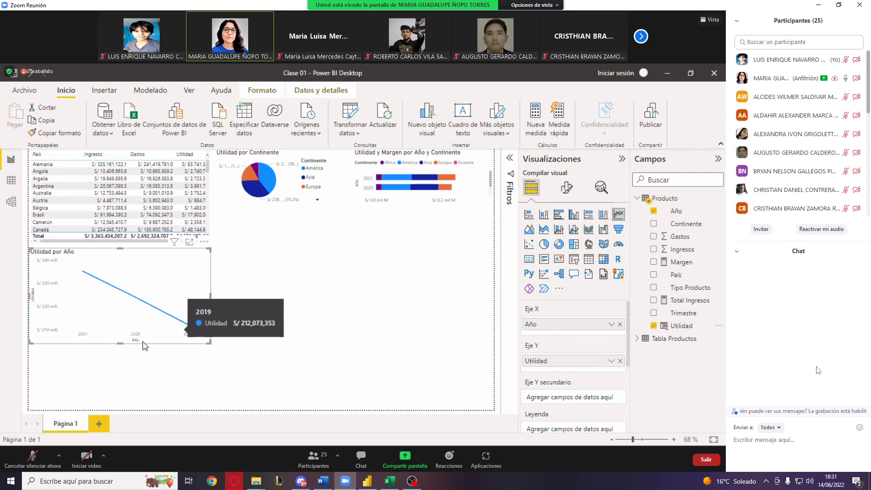
- Sort the line chart's axis by Año in ascending order and move the chart slightly farther below the country table
{"action": "left_click", "coordinate": [204, 242]}
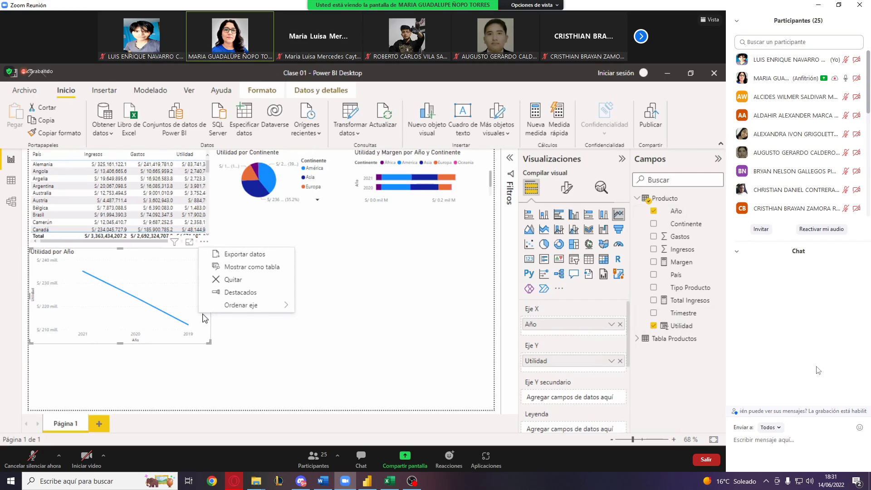
{"action": "mouse_move", "coordinate": [251, 312]}
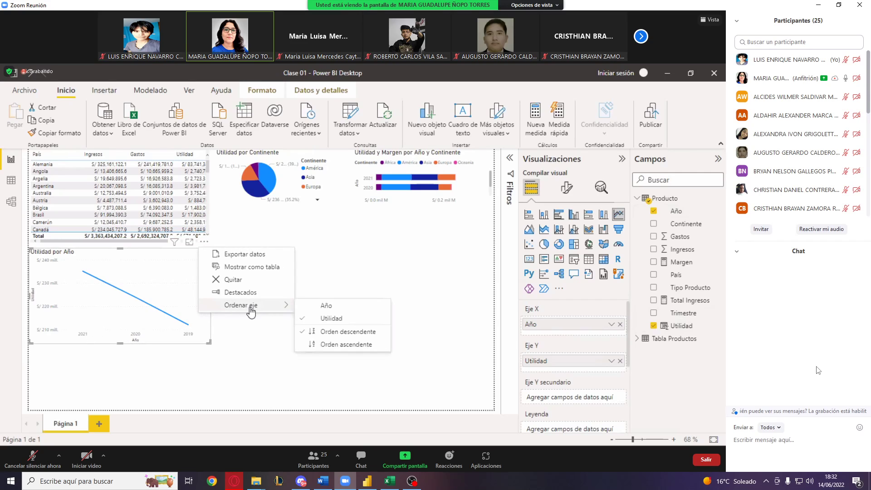
{"action": "left_click", "coordinate": [328, 307]}
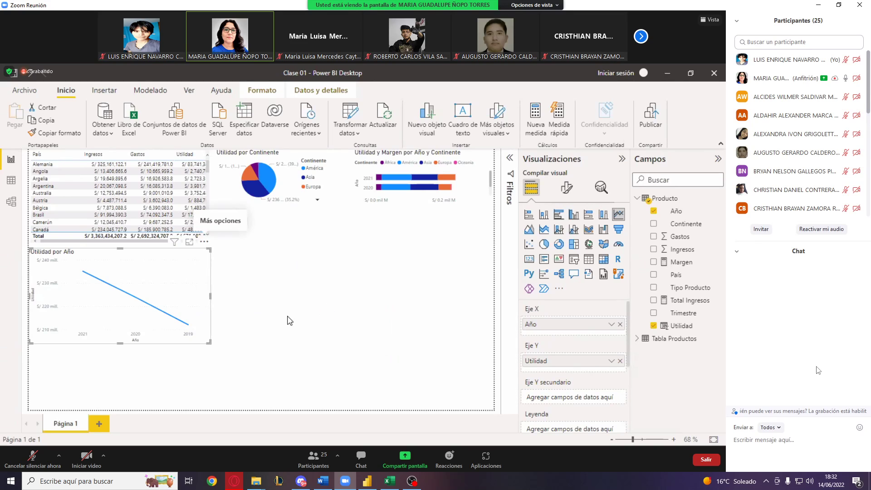
{"action": "left_click", "coordinate": [204, 242]}
{"action": "mouse_move", "coordinate": [250, 305]}
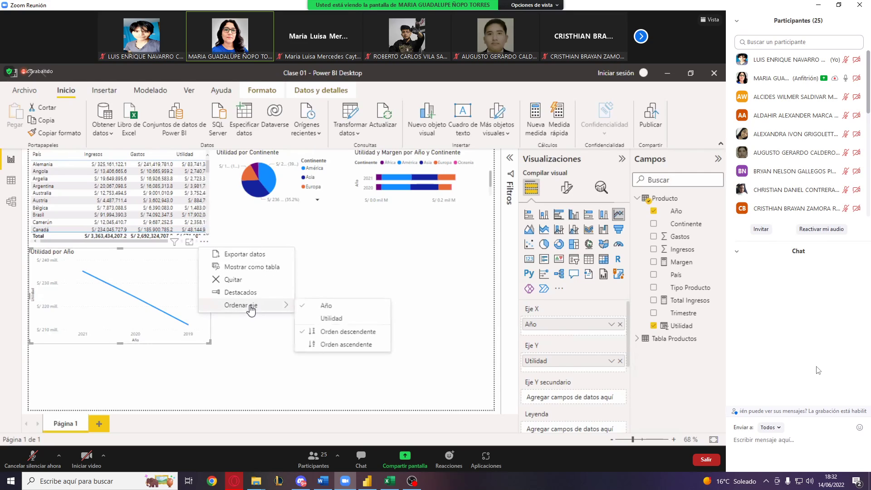
{"action": "left_click", "coordinate": [346, 345]}
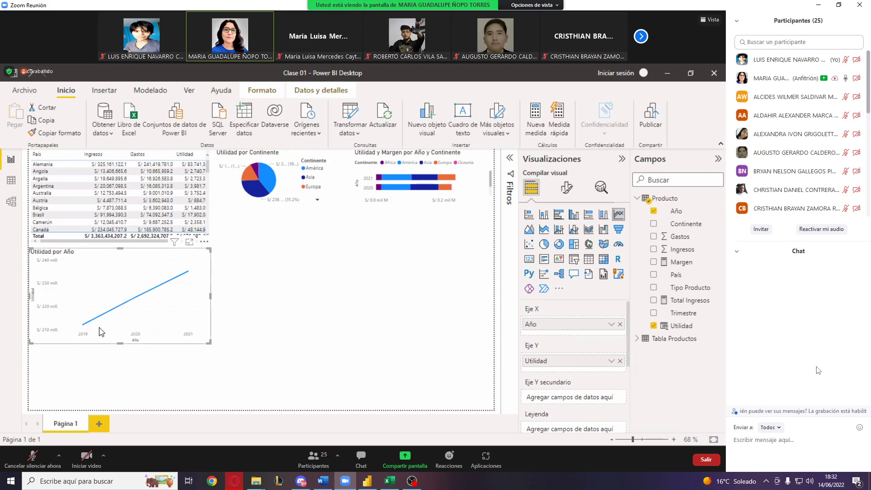
{"action": "mouse_move", "coordinate": [186, 340]}
{"action": "left_click_drag", "start_coordinate": [203, 268], "coordinate": [206, 288]}
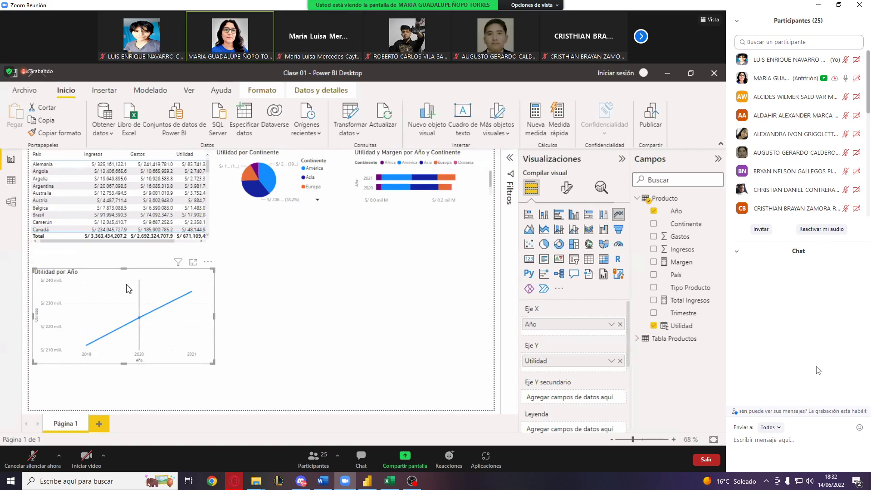
- Review the Utilidad por Año line chart's extra options, including its axis sorting choices, applied filters and data point options
{"action": "left_click", "coordinate": [209, 265]}
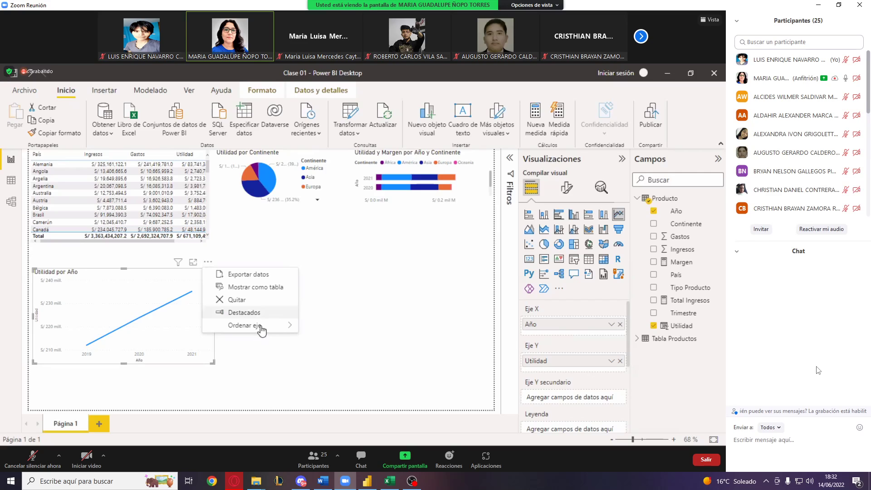
{"action": "mouse_move", "coordinate": [261, 331]}
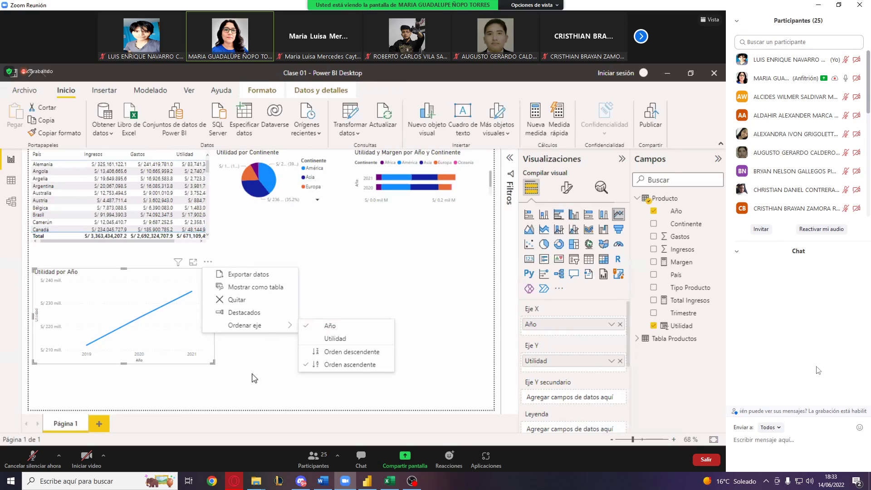
{"action": "left_click", "coordinate": [254, 378]}
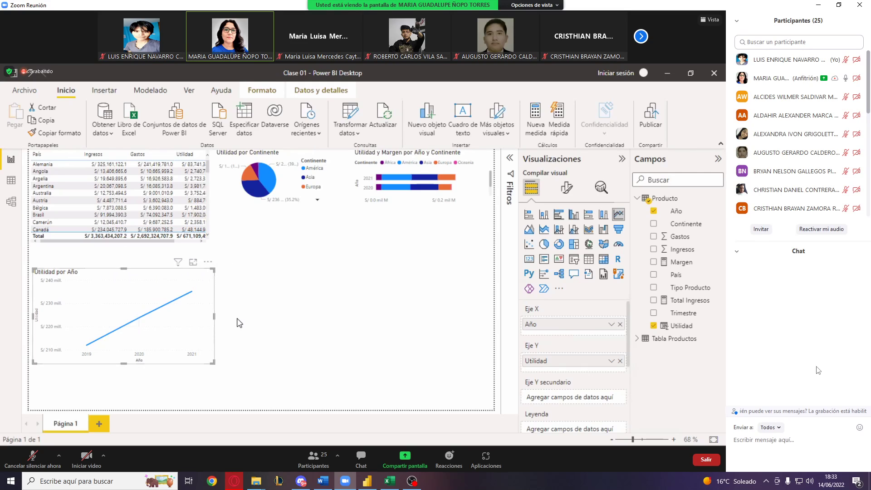
{"action": "mouse_move", "coordinate": [178, 263]}
{"action": "left_click", "coordinate": [254, 368]}
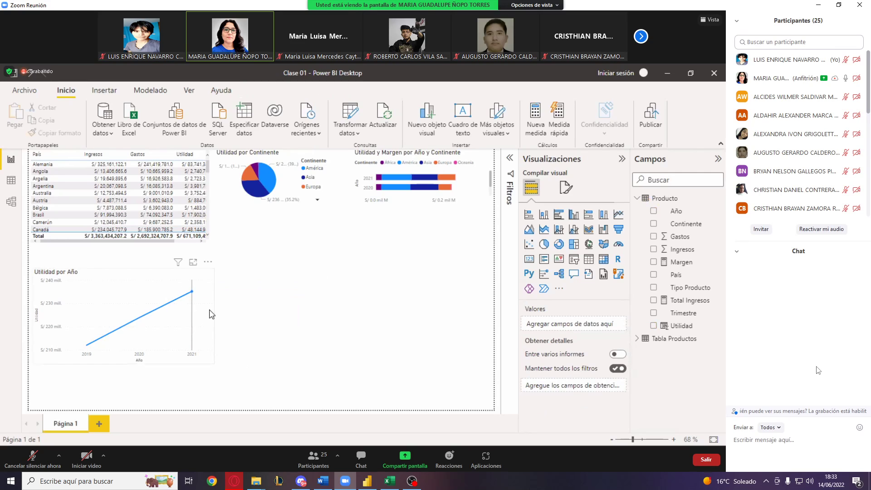
{"action": "mouse_move", "coordinate": [212, 314]}
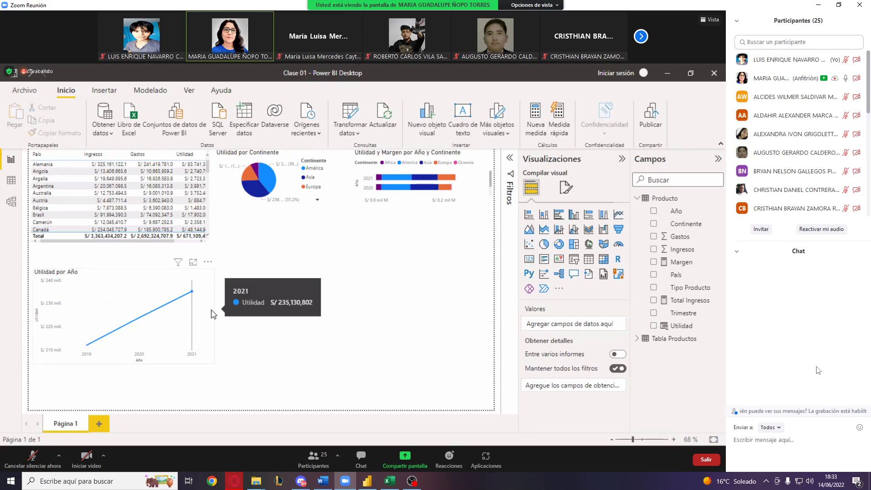
{"action": "right_click", "coordinate": [212, 313]}
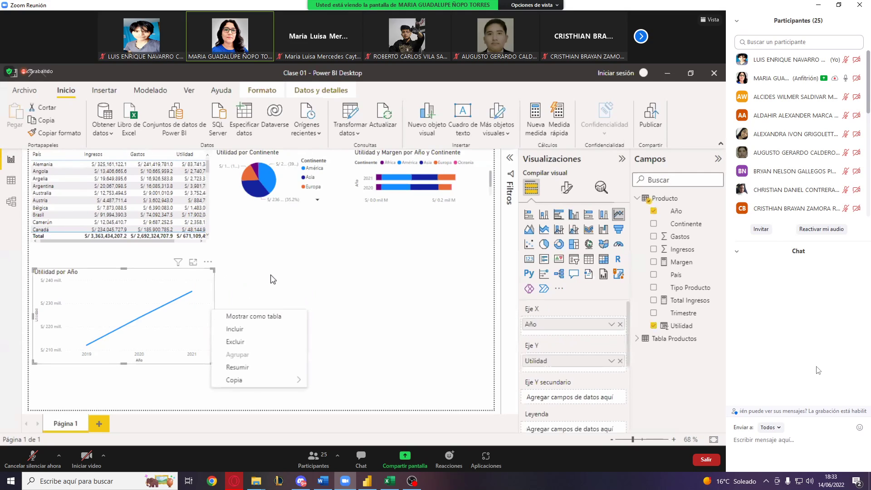
{"action": "key", "text": "Escape"}
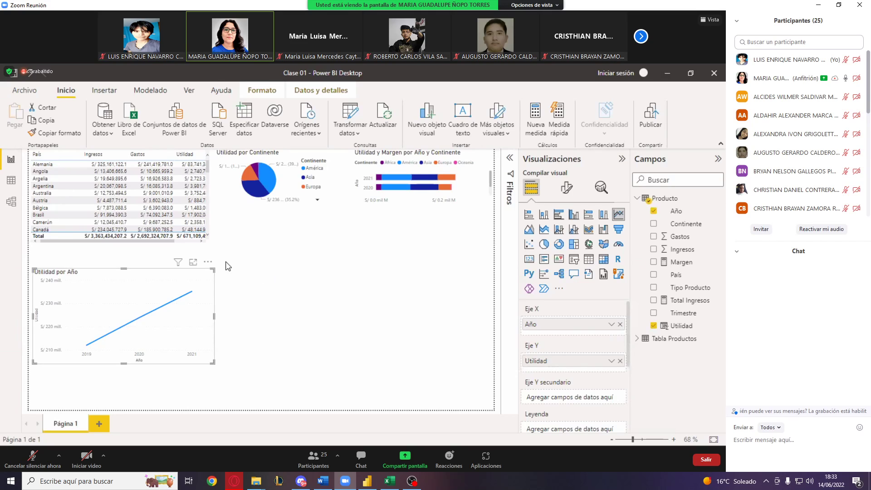
{"action": "mouse_move", "coordinate": [309, 486]}
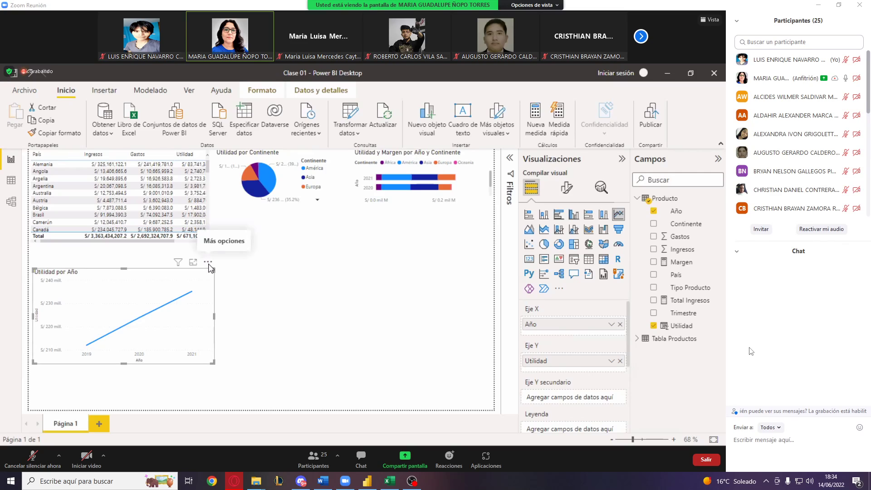
{"action": "left_click", "coordinate": [208, 265]}
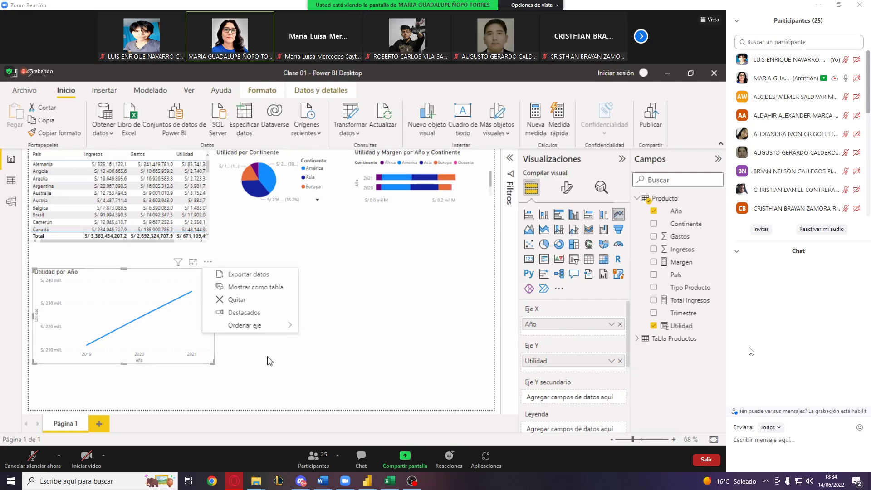
{"action": "key", "text": "Escape"}
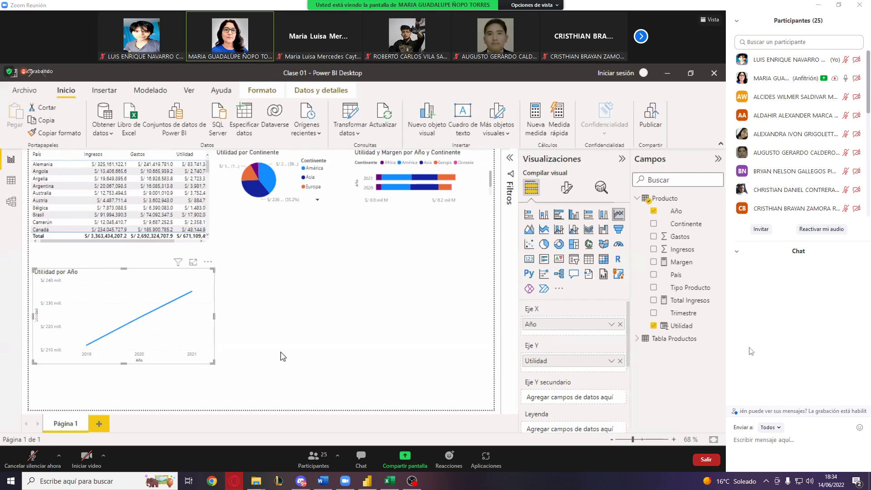
- Insert a treemap with País as Categoría and Utilidad as Valores
{"action": "left_click", "coordinate": [284, 356]}
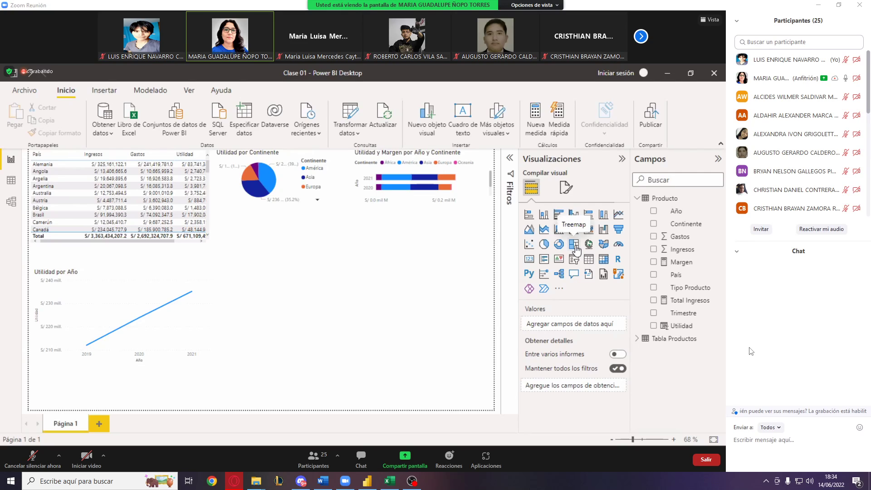
{"action": "left_click", "coordinate": [574, 246]}
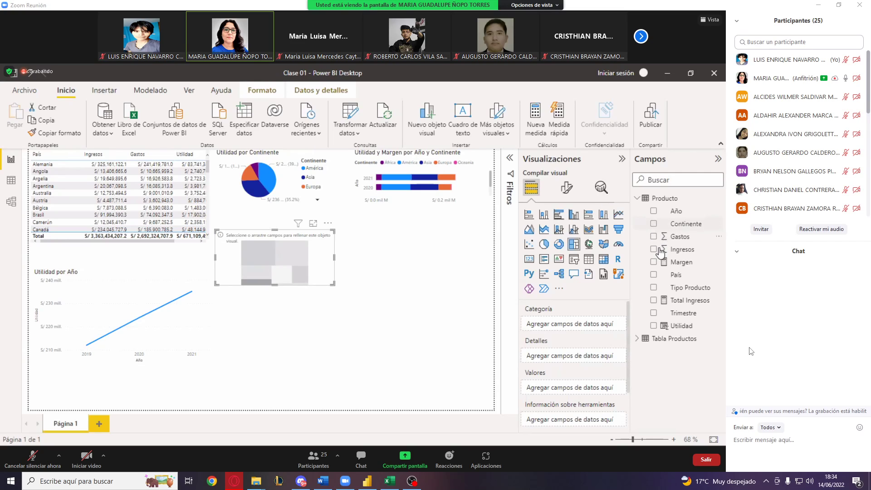
{"action": "left_click", "coordinate": [654, 275]}
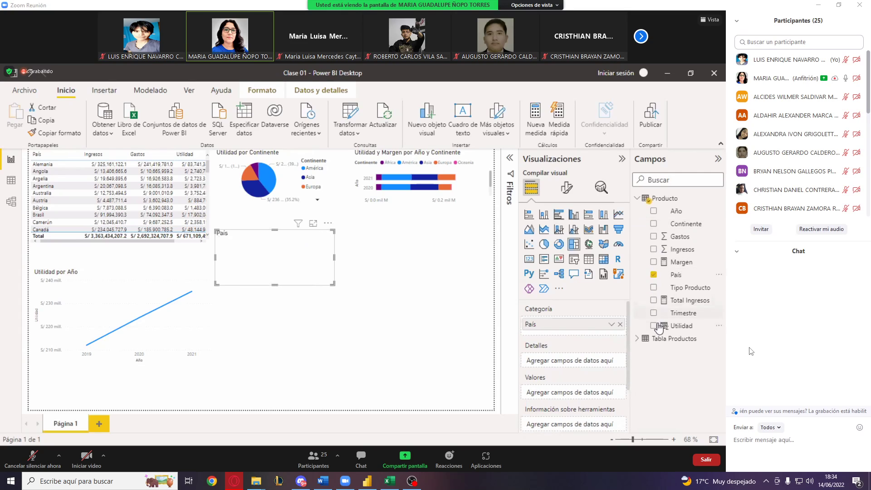
{"action": "left_click", "coordinate": [654, 325]}
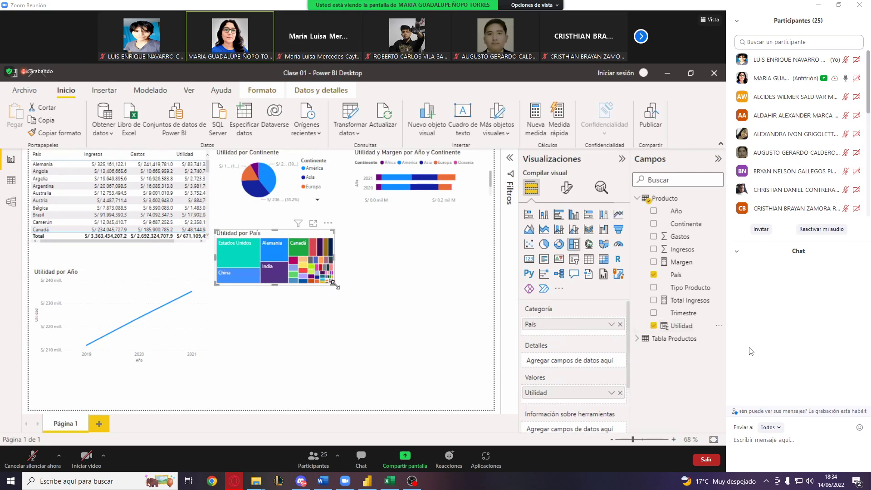
- Enlarge the Utilidad por País treemap and place it below the pie chart, beside the line chart
{"action": "left_click_drag", "start_coordinate": [370, 326], "coordinate": [366, 321]}
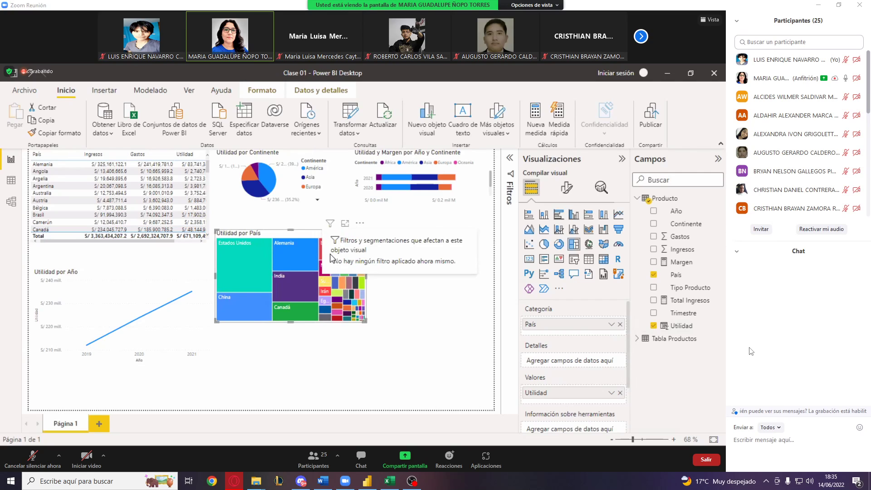
{"action": "left_click_drag", "start_coordinate": [321, 234], "coordinate": [330, 268]}
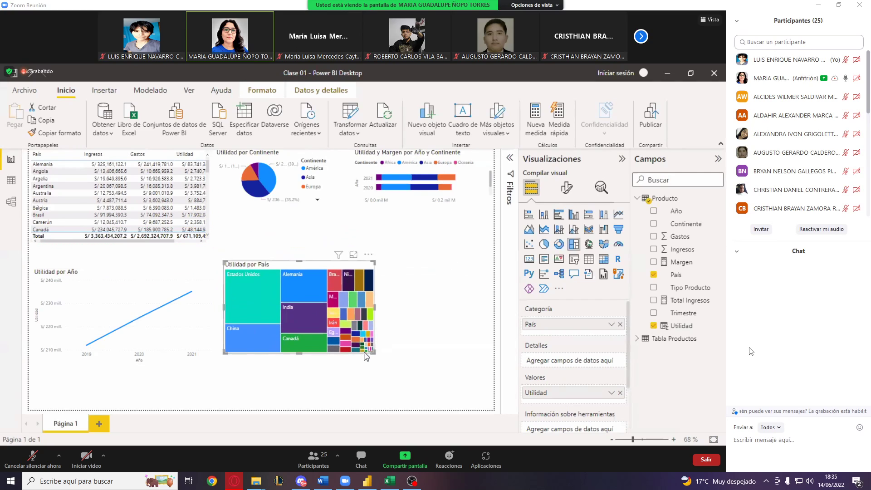
{"action": "left_click_drag", "start_coordinate": [373, 352], "coordinate": [391, 364]}
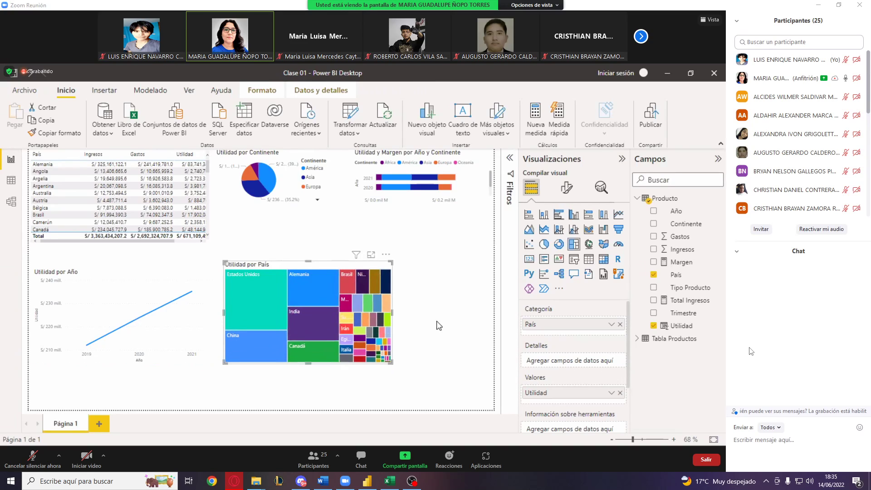
{"action": "left_click", "coordinate": [440, 325]}
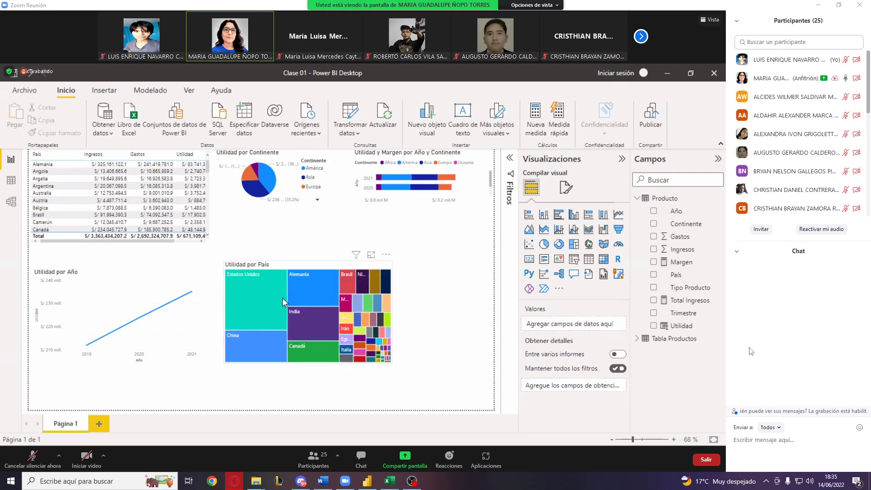
- Cross-filter the page from the treemap by Ucrania, Alemania, Estados Unidos, China and again Estados Unidos to compare their figures
{"action": "mouse_move", "coordinate": [262, 298]}
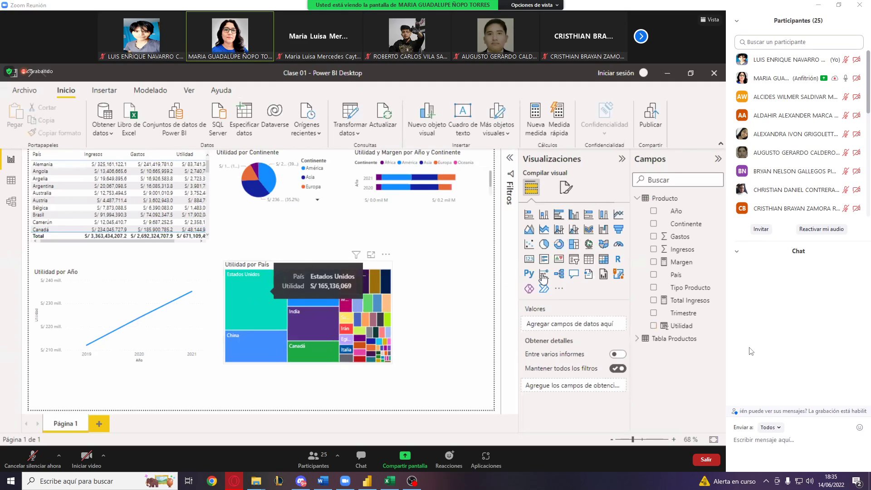
{"action": "left_click", "coordinate": [357, 329]}
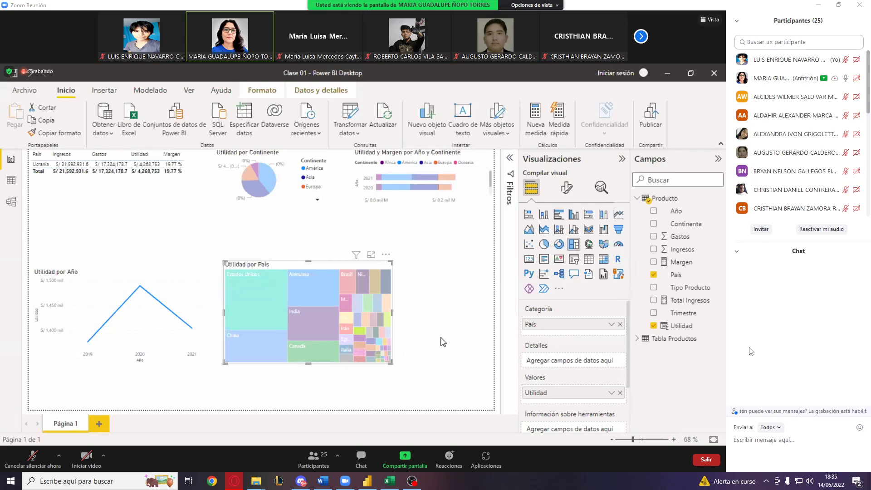
{"action": "left_click", "coordinate": [443, 342]}
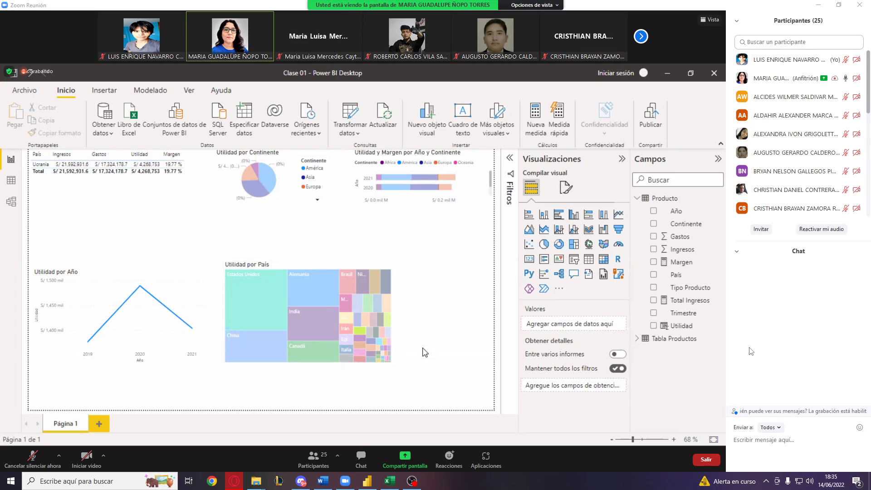
{"action": "left_click", "coordinate": [324, 280]}
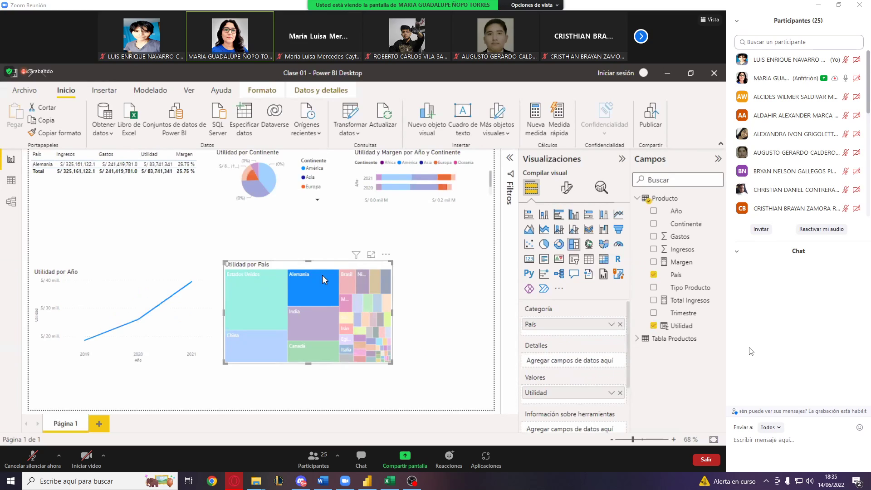
{"action": "left_click", "coordinate": [274, 293]}
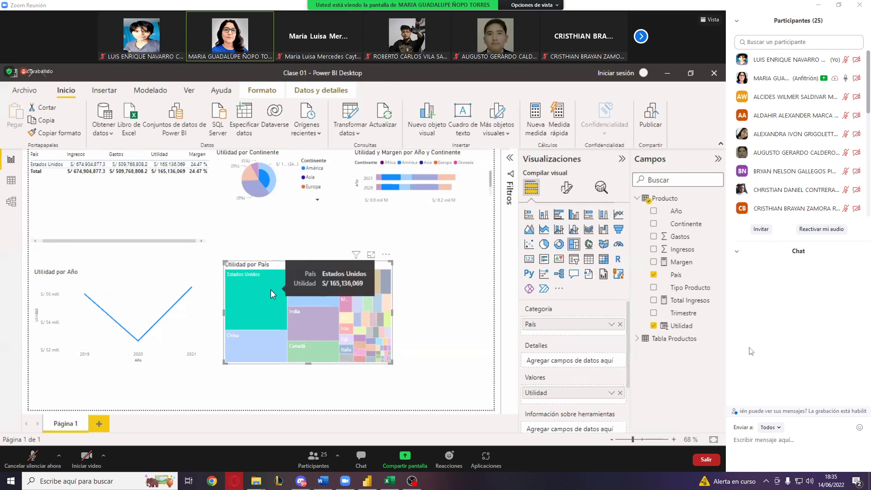
{"action": "mouse_move", "coordinate": [263, 335]}
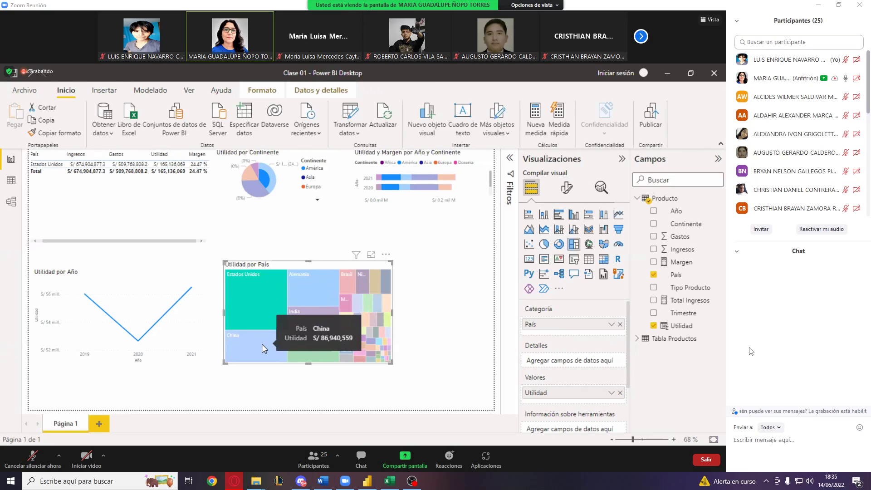
{"action": "left_click", "coordinate": [263, 348]}
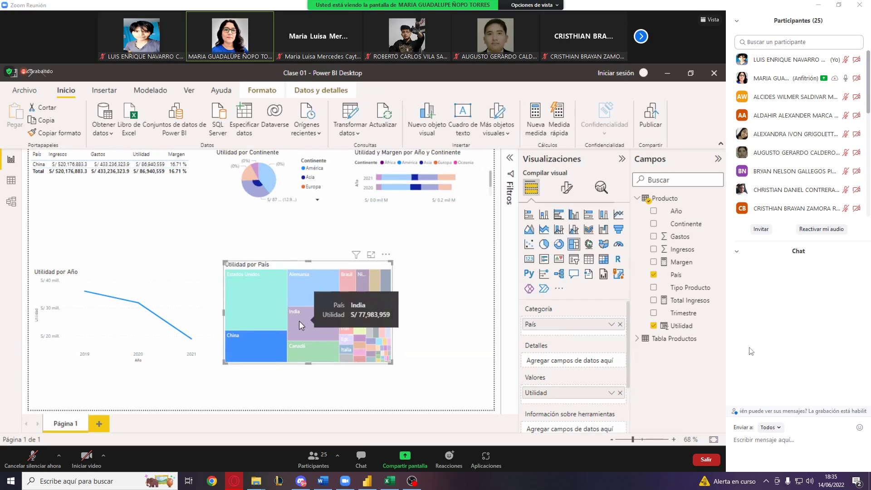
{"action": "left_click", "coordinate": [254, 295]}
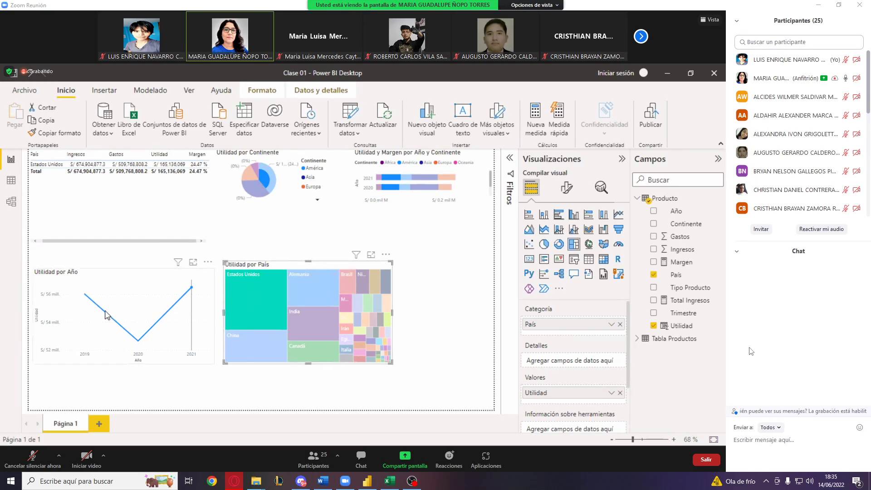
- Check which filters affect the treemap and cross-filter the page by Alemania
{"action": "mouse_move", "coordinate": [105, 314]}
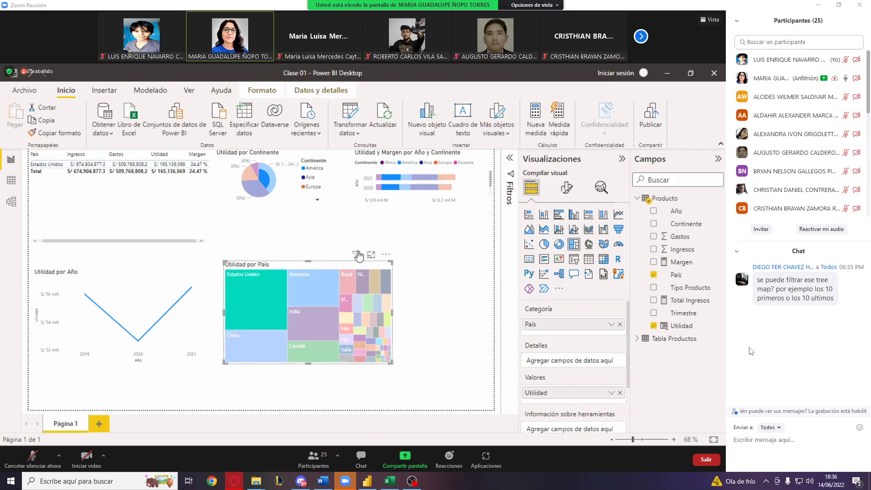
{"action": "mouse_move", "coordinate": [357, 257]}
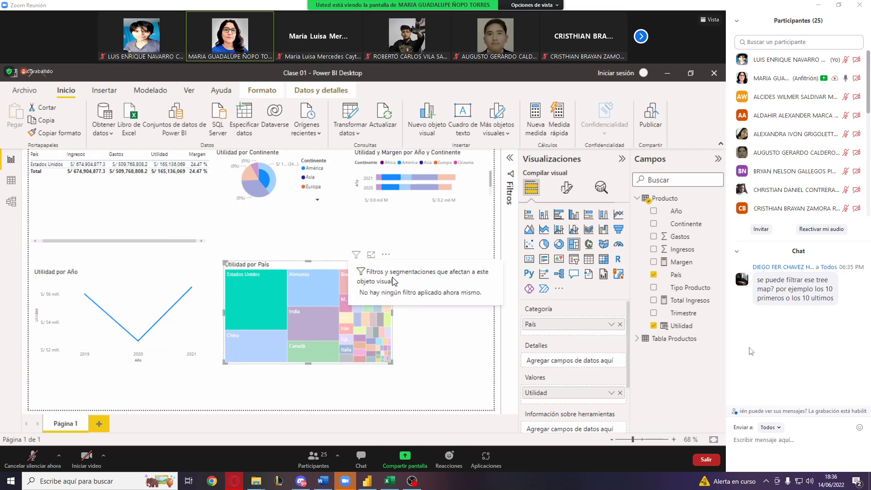
{"action": "left_click", "coordinate": [435, 384]}
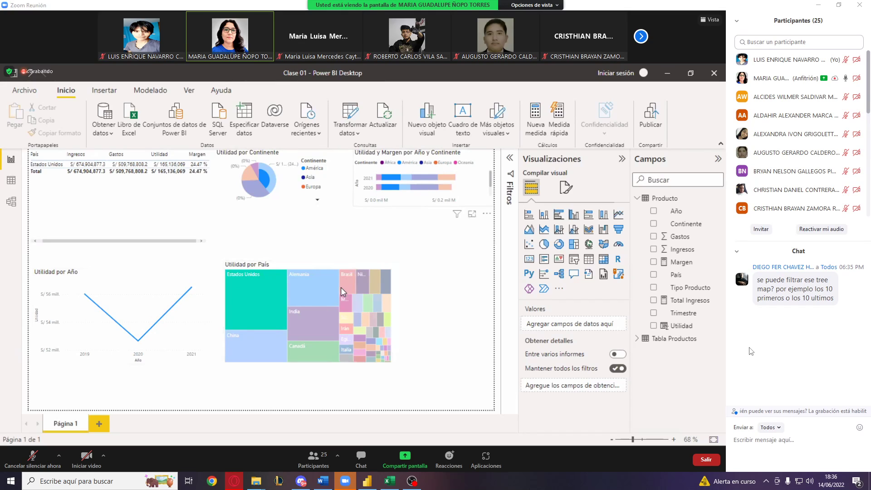
{"action": "left_click", "coordinate": [324, 288]}
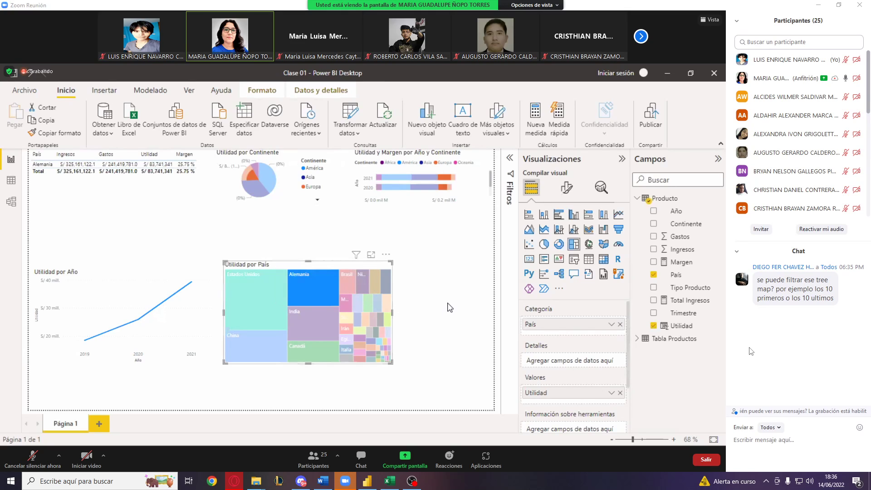
{"action": "left_click", "coordinate": [450, 307]}
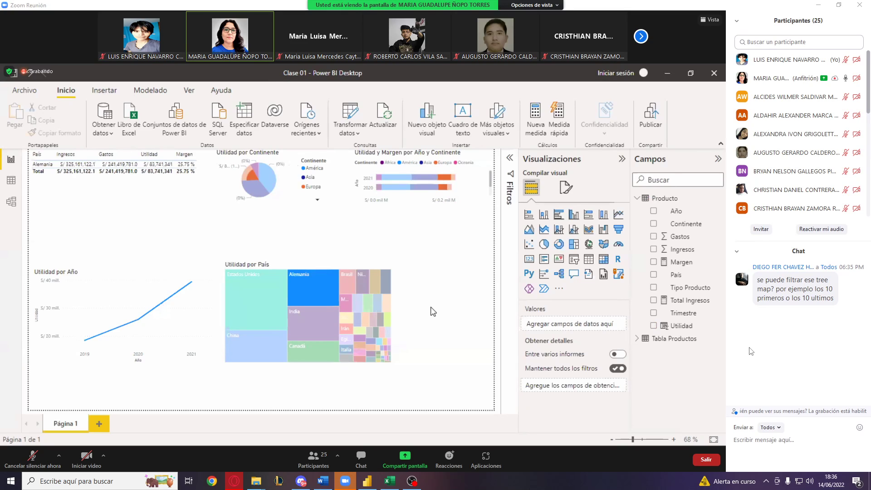
- Select Argentina in the treemap and shrink the treemap from its lower-right corner
{"action": "left_click", "coordinate": [361, 338]}
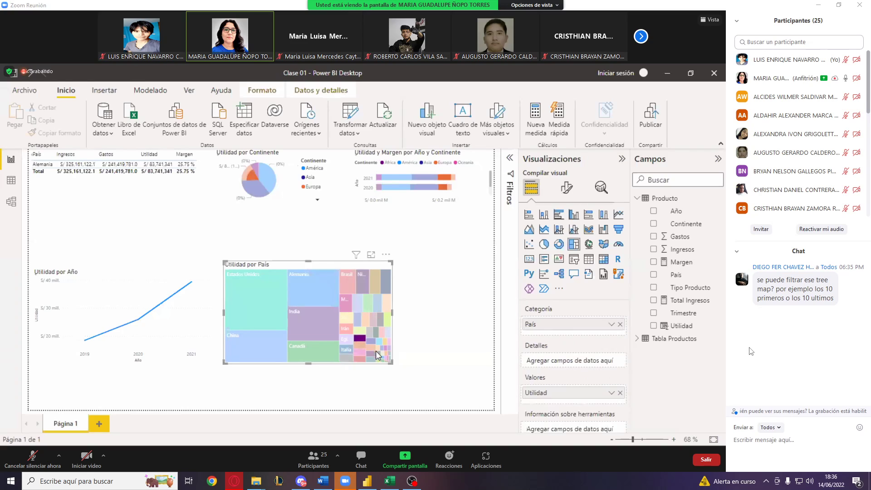
{"action": "left_click_drag", "start_coordinate": [392, 362], "coordinate": [361, 344]}
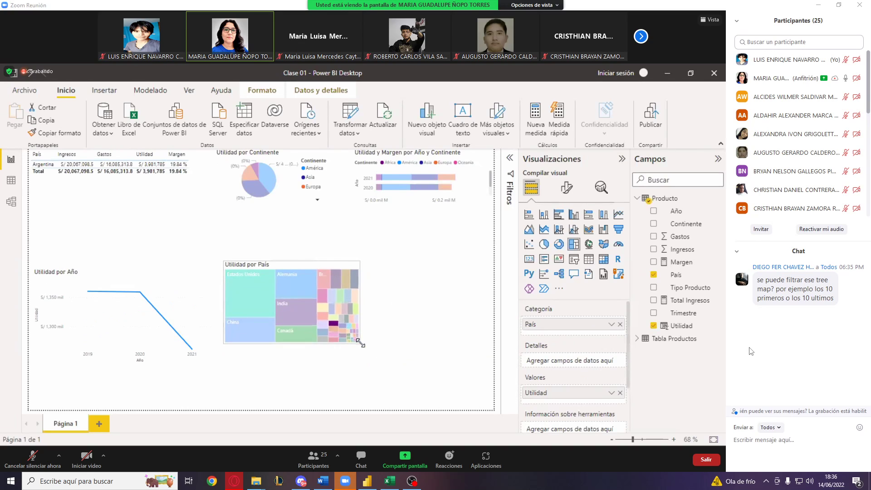
- Add a card showing Utilidad to the page, make it compact and place it below the Utilidad y Margen bar chart
{"action": "left_click", "coordinate": [421, 327]}
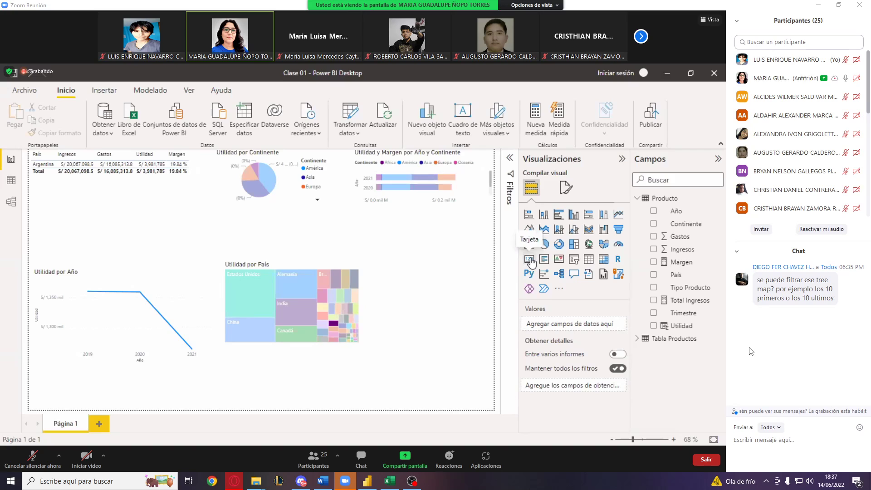
{"action": "left_click", "coordinate": [530, 260]}
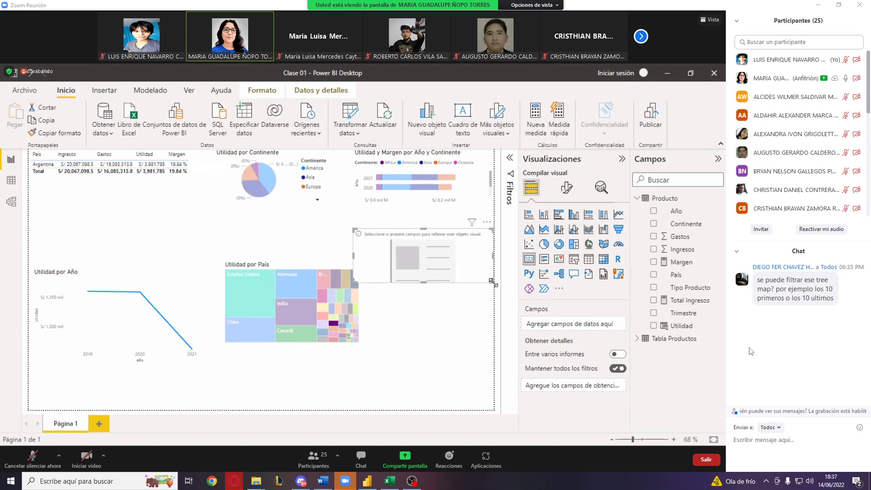
{"action": "left_click", "coordinate": [418, 484]}
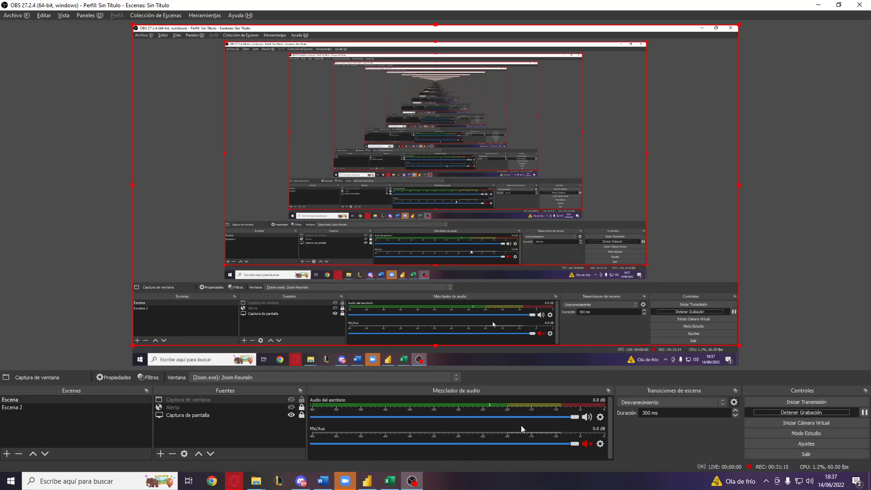
{"action": "left_click", "coordinate": [345, 481]}
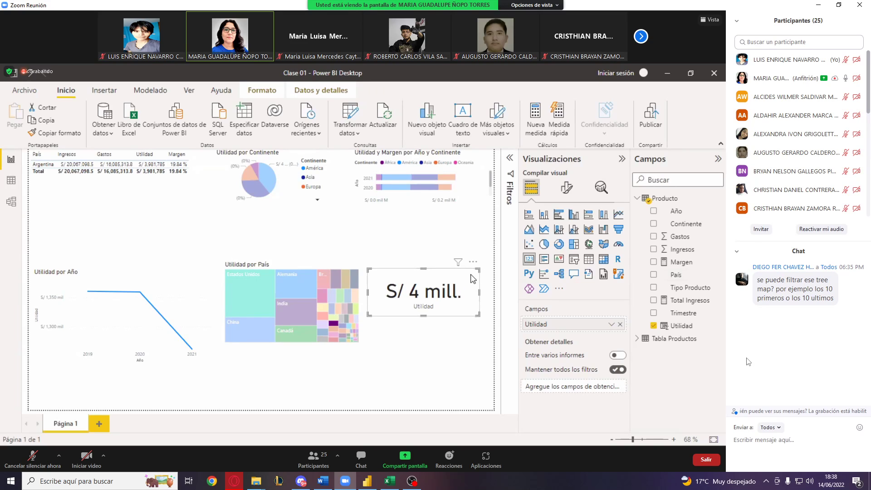
{"action": "left_click_drag", "start_coordinate": [478, 269], "coordinate": [454, 227]}
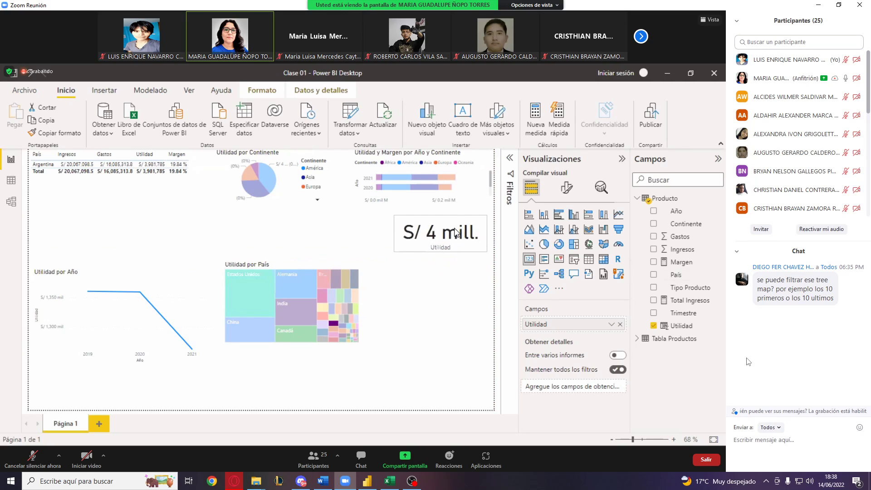
{"action": "left_click", "coordinate": [369, 287]}
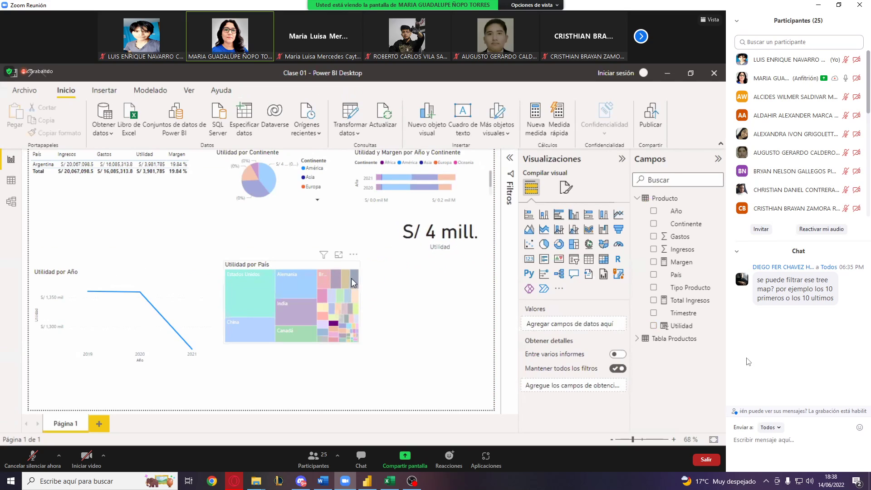
- Shrink the Utilidad por País treemap and move it up beneath the pie chart, beside the Utilidad card
{"action": "left_click", "coordinate": [355, 283]}
{"action": "left_click_drag", "start_coordinate": [359, 262], "coordinate": [334, 269]}
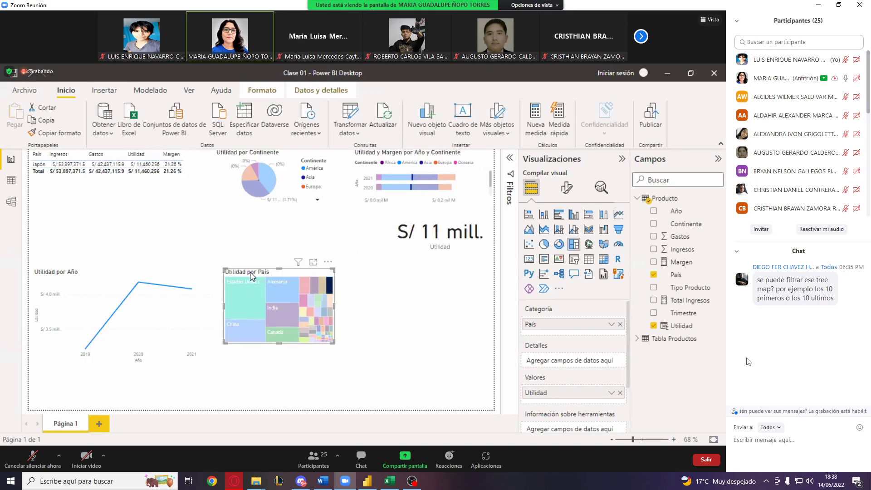
{"action": "left_click_drag", "start_coordinate": [250, 274], "coordinate": [297, 224]}
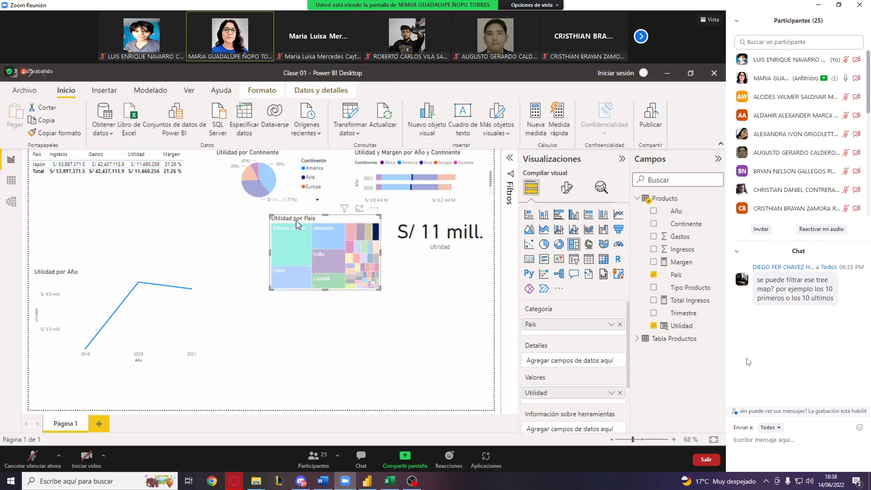
- Clear the treemap's country selection, reduce the Utilidad por Año line chart and move it directly under the country table
{"action": "left_click", "coordinate": [182, 275]}
{"action": "left_click_drag", "start_coordinate": [184, 283], "coordinate": [165, 255]}
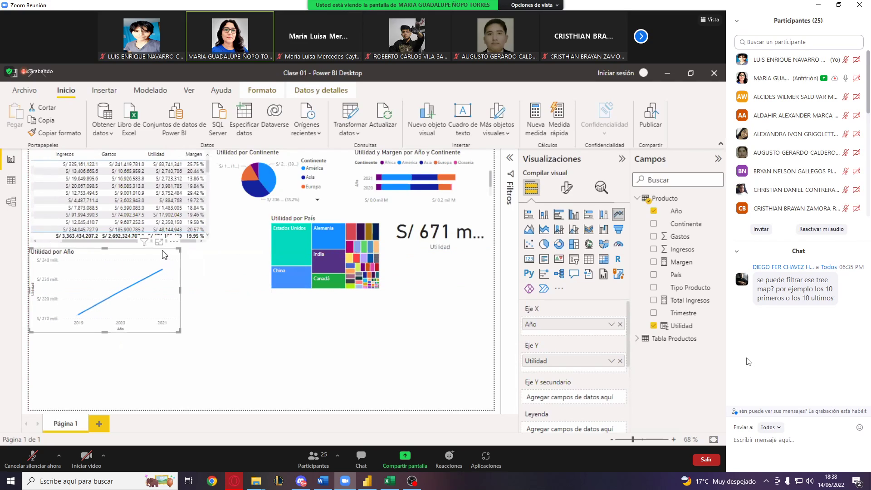
{"action": "left_click", "coordinate": [293, 327]}
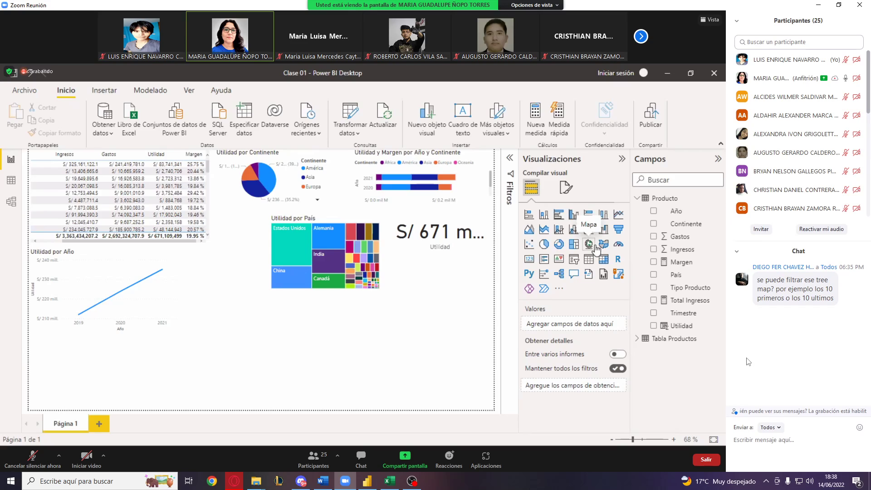
- Insert an empty map visual, then move the Utilidad por Año line chart below the card and narrow it to fit
{"action": "left_click", "coordinate": [589, 245]}
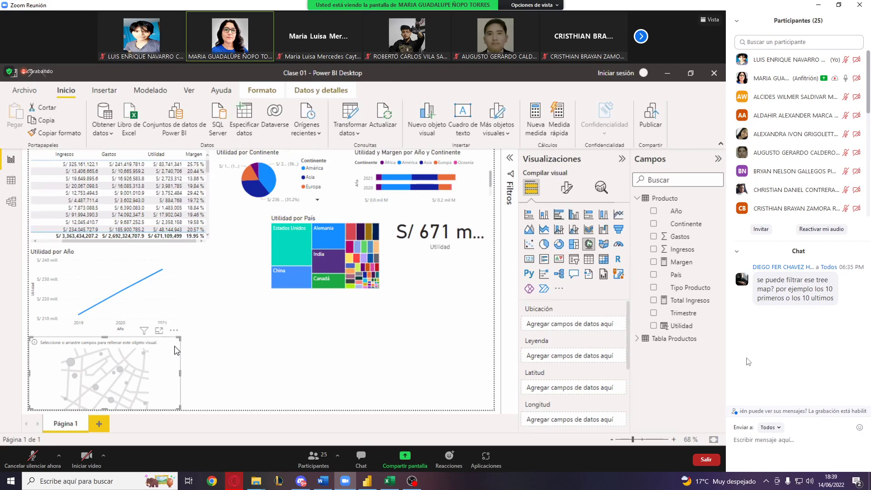
{"action": "left_click", "coordinate": [179, 271]}
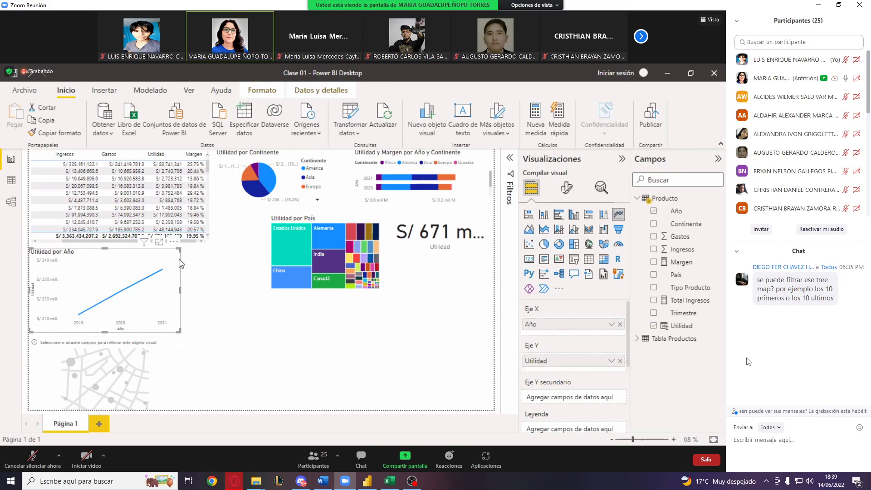
{"action": "left_click_drag", "start_coordinate": [181, 247], "coordinate": [485, 273]}
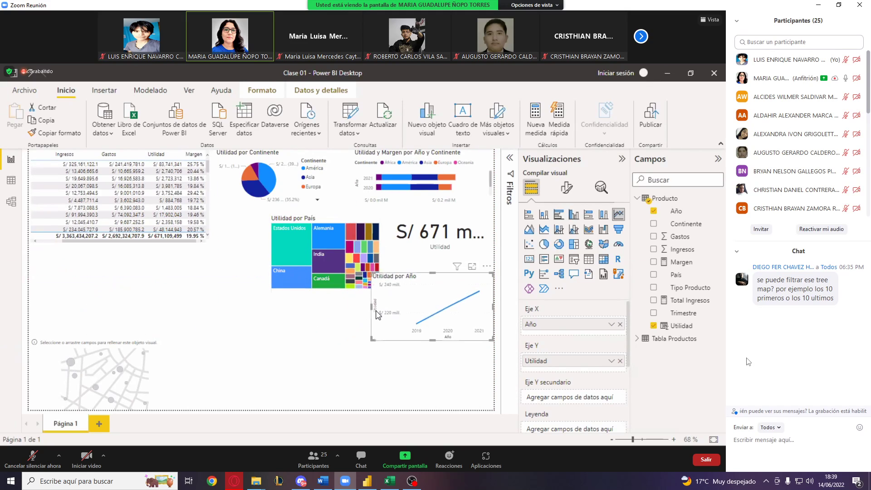
{"action": "left_click_drag", "start_coordinate": [371, 308], "coordinate": [386, 312]}
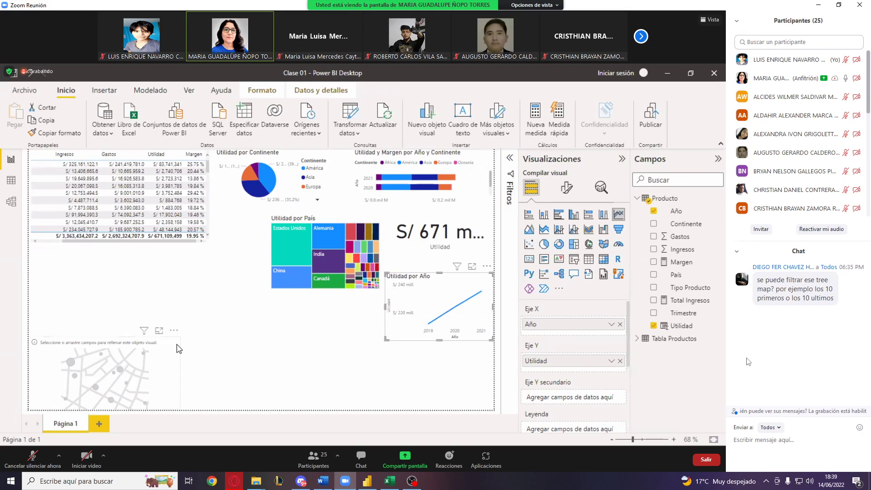
- Enlarge the empty map visual and position it below the country table
{"action": "left_click", "coordinate": [180, 349]}
{"action": "left_click_drag", "start_coordinate": [178, 339], "coordinate": [218, 282]}
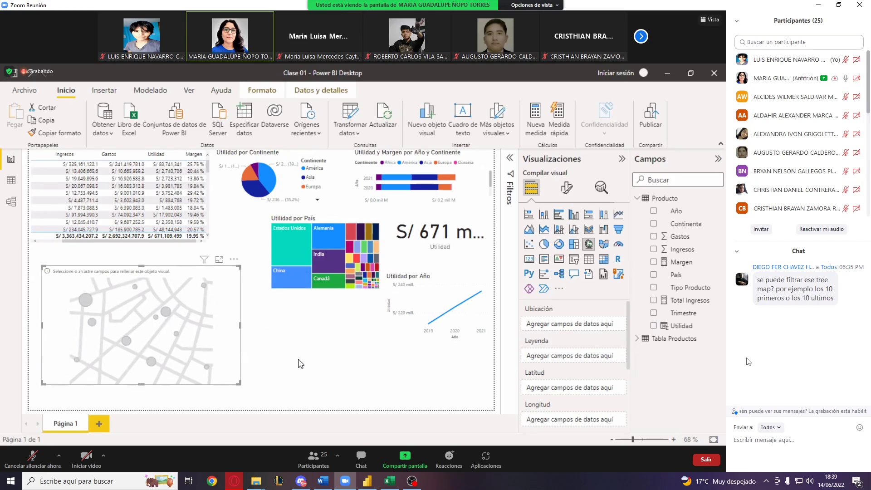
{"action": "left_click", "coordinate": [301, 363]}
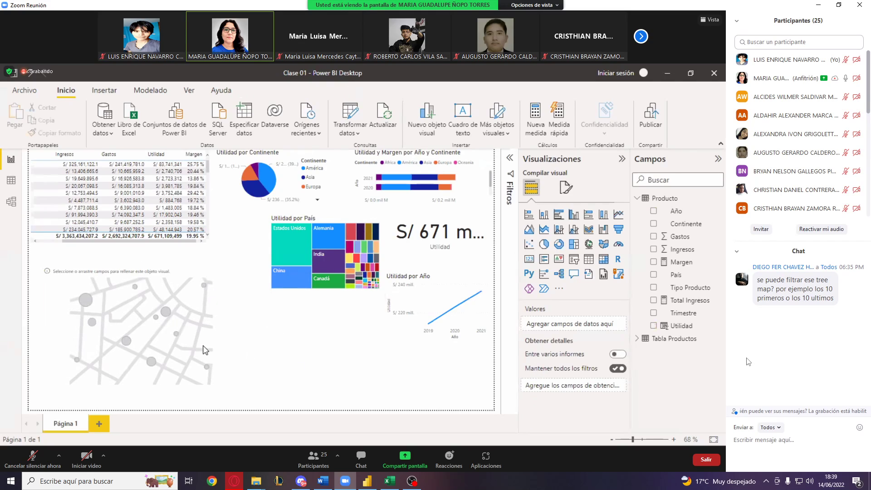
- Assign País to the map's legend and Utilidad to its bubble size, and enlarge the map slightly
{"action": "left_click", "coordinate": [205, 350]}
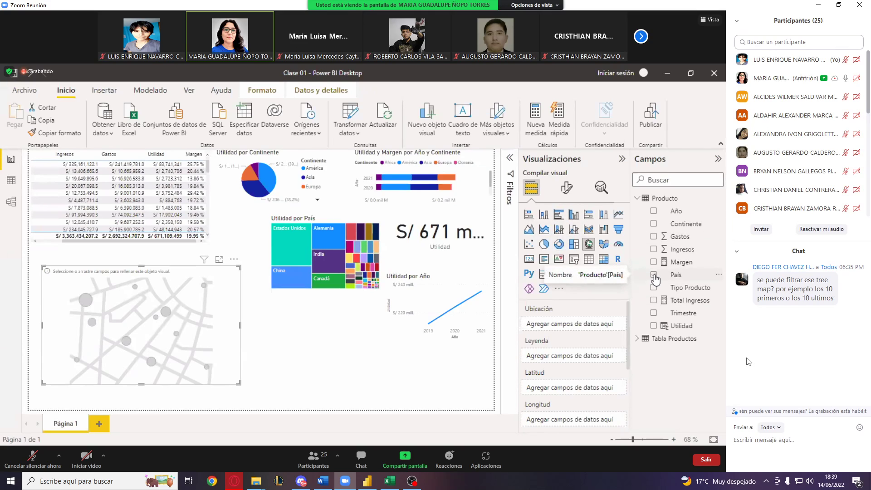
{"action": "left_click", "coordinate": [654, 275]}
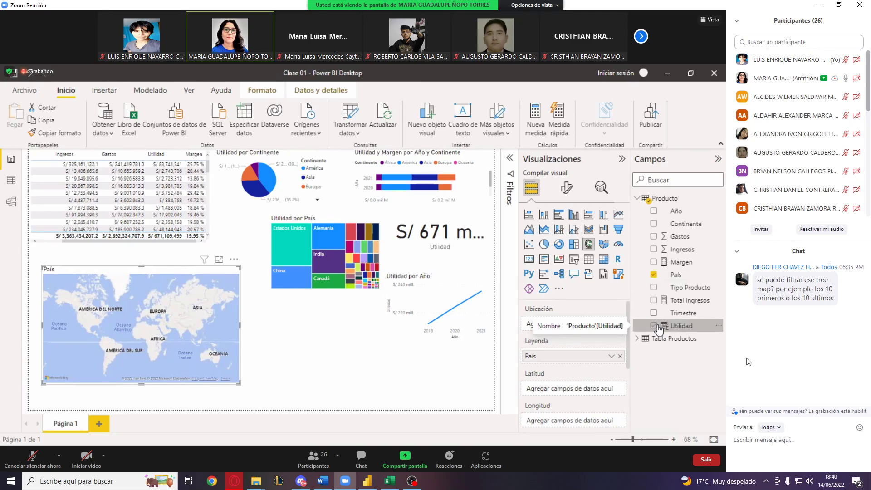
{"action": "scroll", "coordinate": [630, 361], "scroll_direction": "down", "scroll_amount": 1}
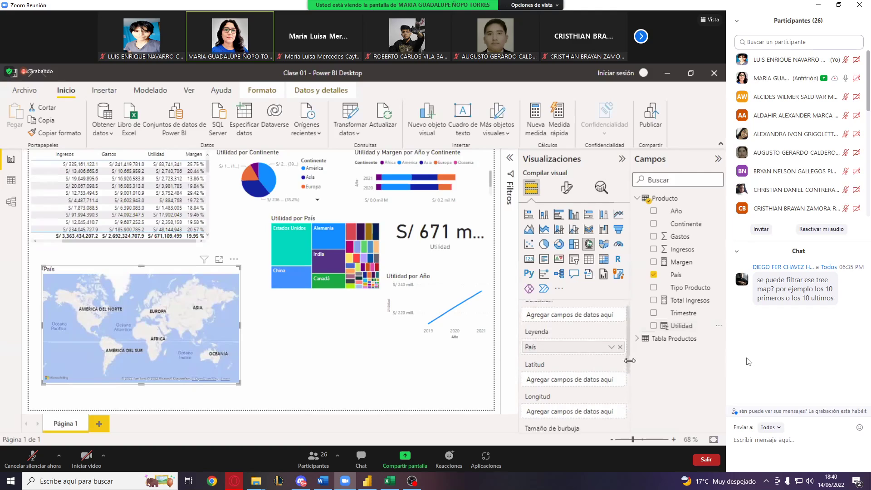
{"action": "scroll", "coordinate": [630, 361], "scroll_direction": "down", "scroll_amount": 4}
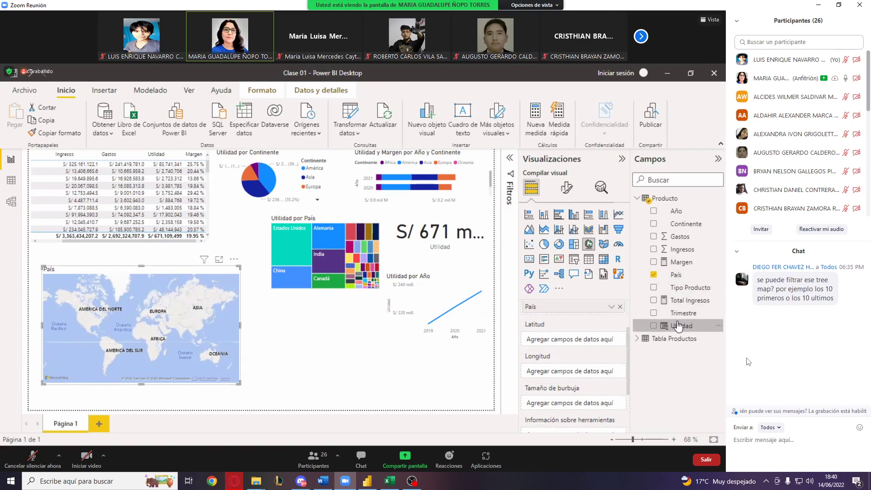
{"action": "left_click_drag", "start_coordinate": [673, 329], "coordinate": [602, 409]}
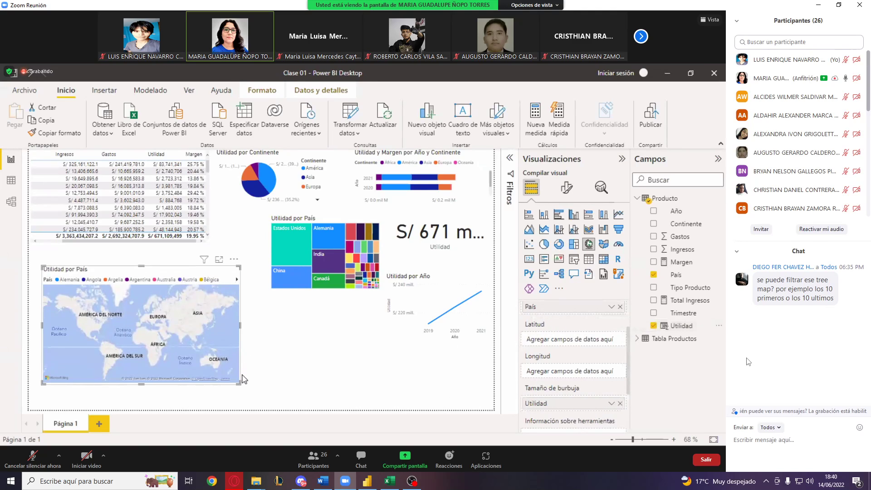
{"action": "left_click_drag", "start_coordinate": [241, 382], "coordinate": [261, 399]}
{"action": "mouse_move", "coordinate": [311, 481]}
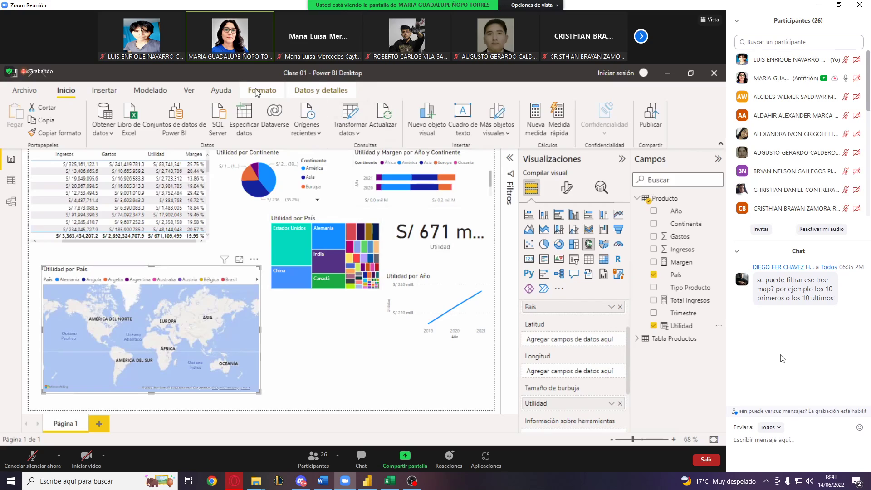
{"action": "left_click", "coordinate": [258, 92]}
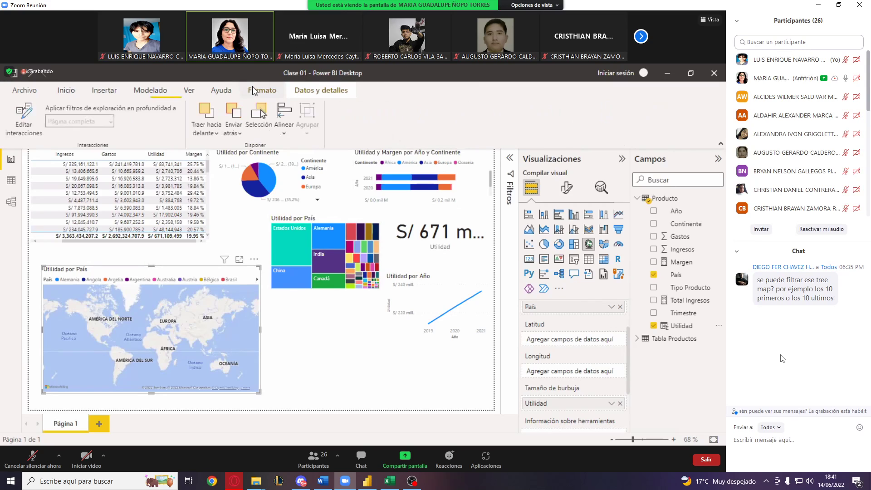
{"action": "left_click", "coordinate": [339, 85]}
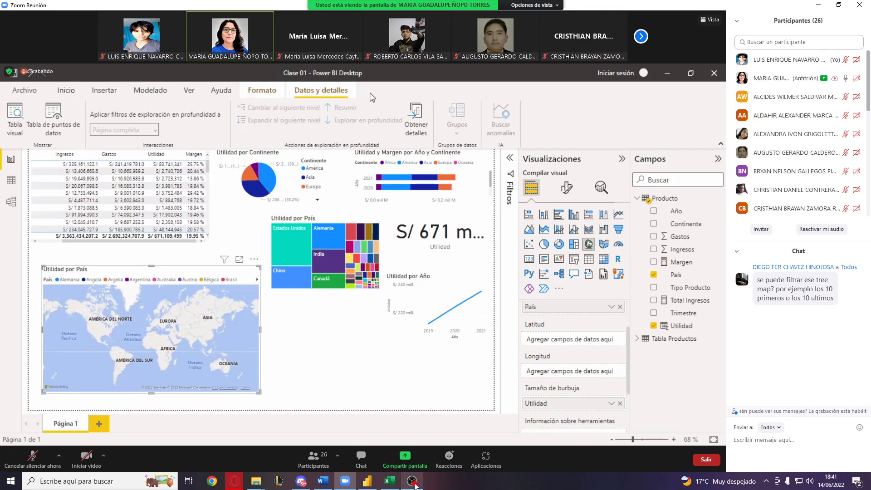
{"action": "mouse_move", "coordinate": [414, 485]}
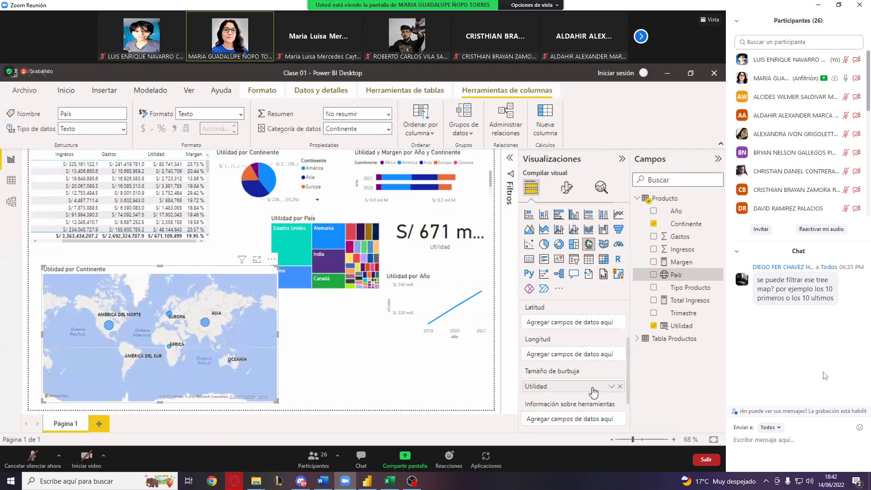
- Examine the Utilidad details of individual continent bubbles on the Utilidad por Continente map
{"action": "left_click", "coordinate": [338, 376]}
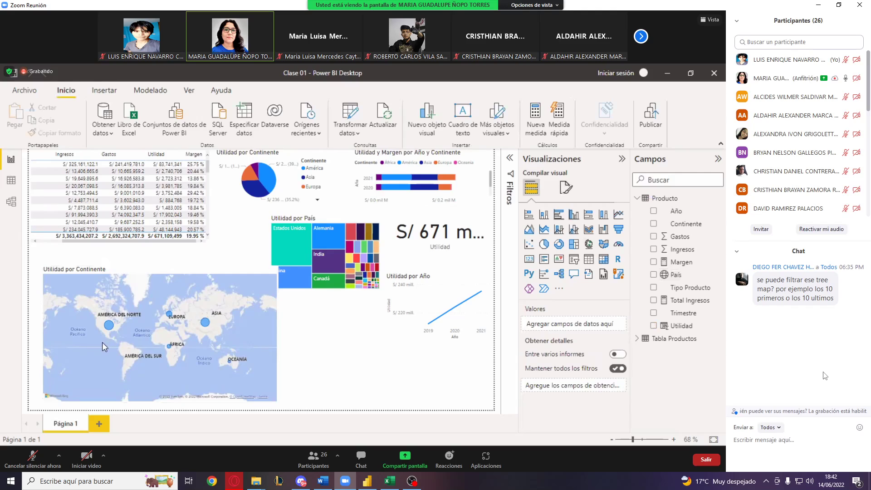
{"action": "mouse_move", "coordinate": [109, 332]}
{"action": "mouse_move", "coordinate": [232, 365]}
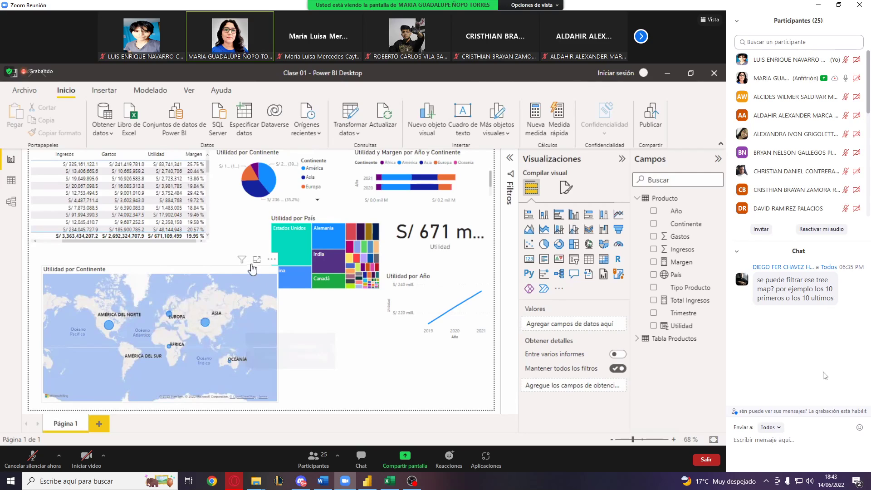
- Try adding País to the Utilidad por Continente map, and undo the addition
{"action": "left_click", "coordinate": [189, 274]}
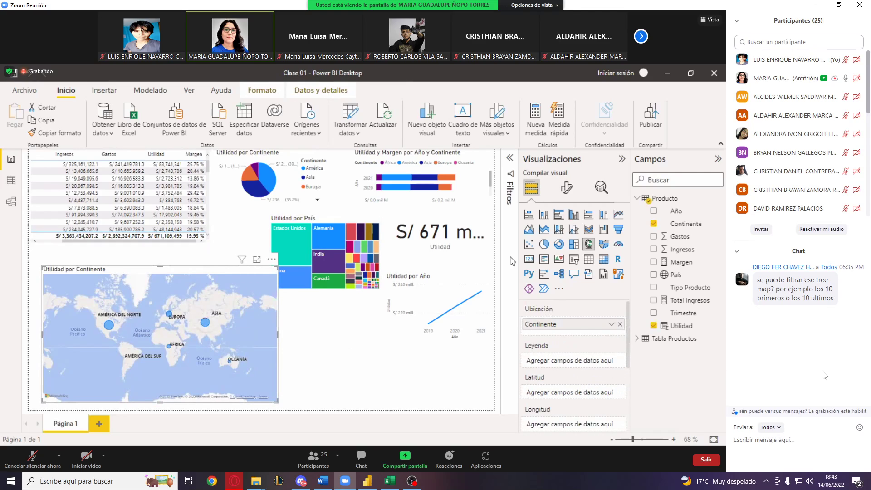
{"action": "left_click", "coordinate": [653, 275]}
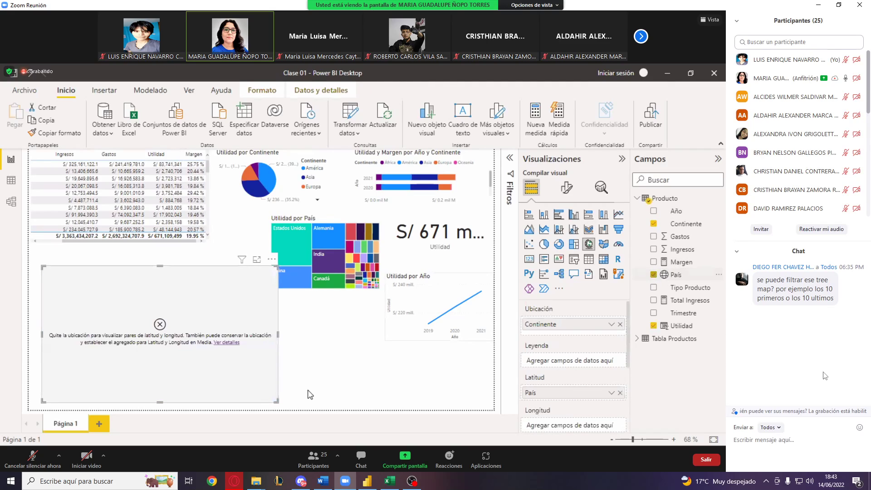
{"action": "left_click", "coordinate": [334, 366]}
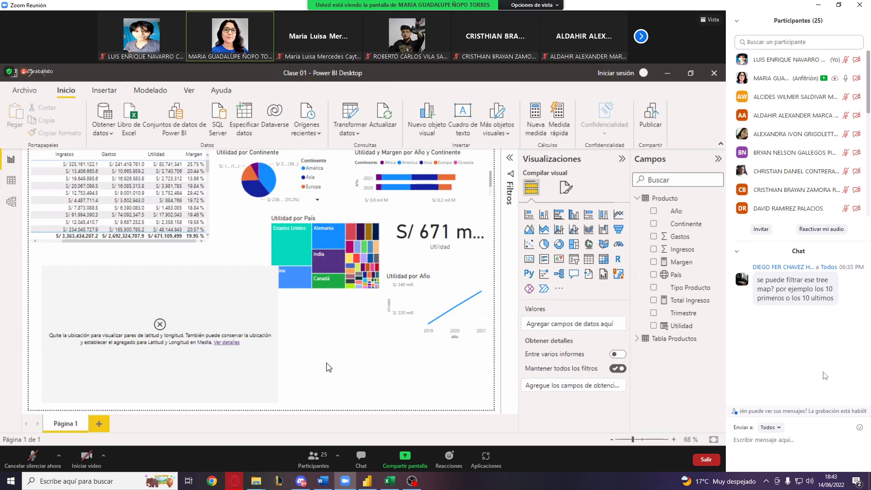
{"action": "key", "text": "ctrl+z"}
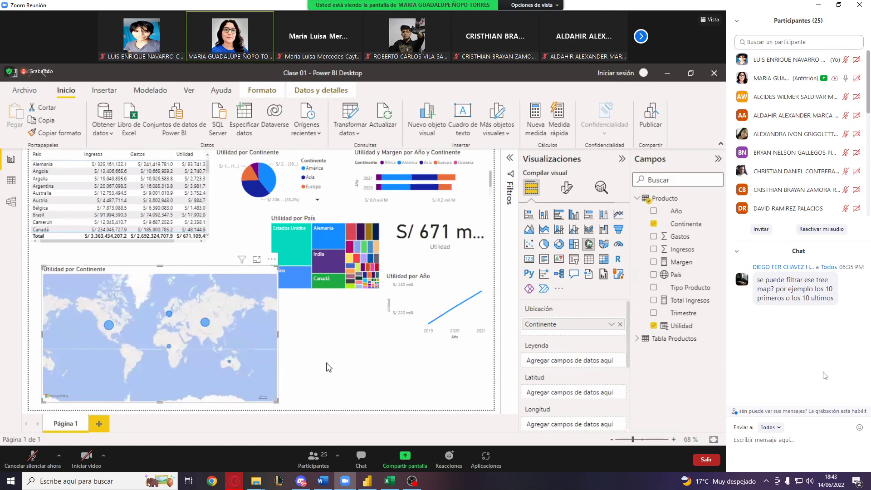
{"action": "left_click", "coordinate": [329, 367]}
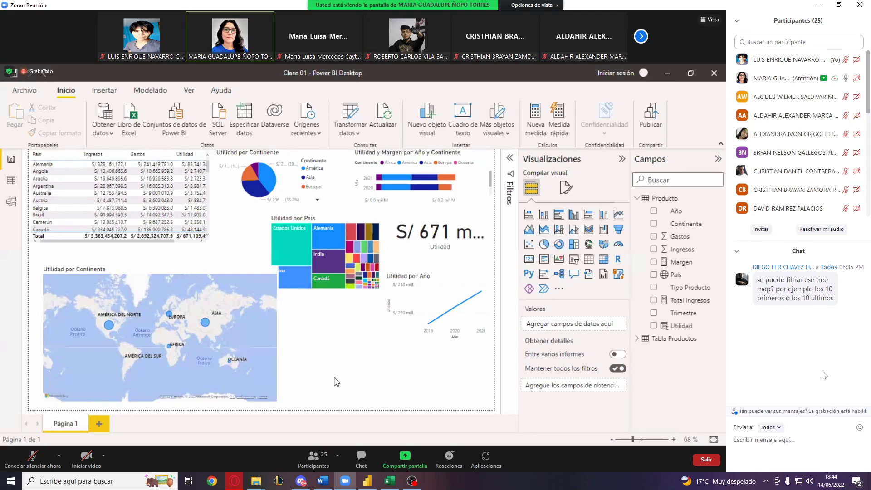
- Review the relationship between Tabla Productos and Producto in the model and the rows of the Producto table
{"action": "left_click", "coordinate": [11, 203]}
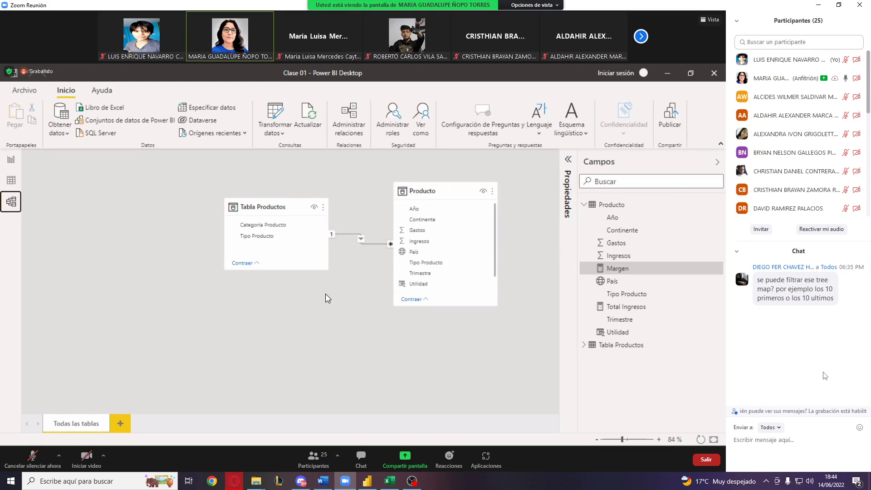
{"action": "left_click", "coordinate": [12, 181]}
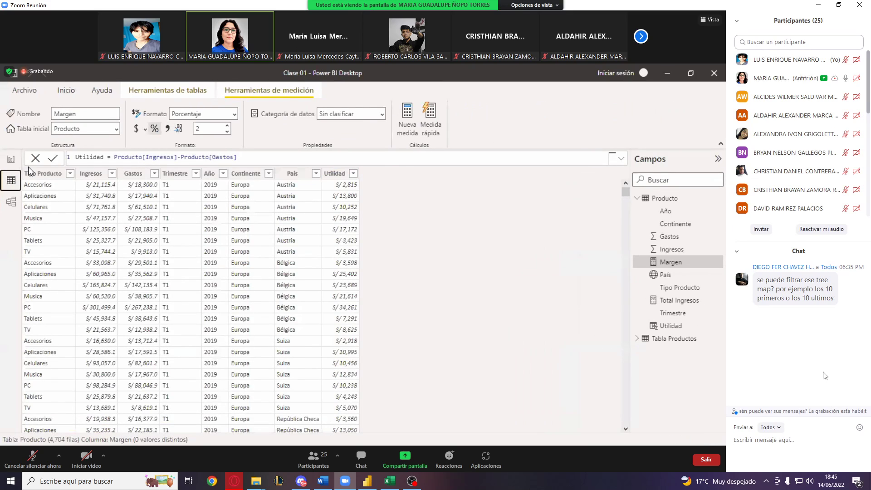
{"action": "left_click", "coordinate": [10, 201]}
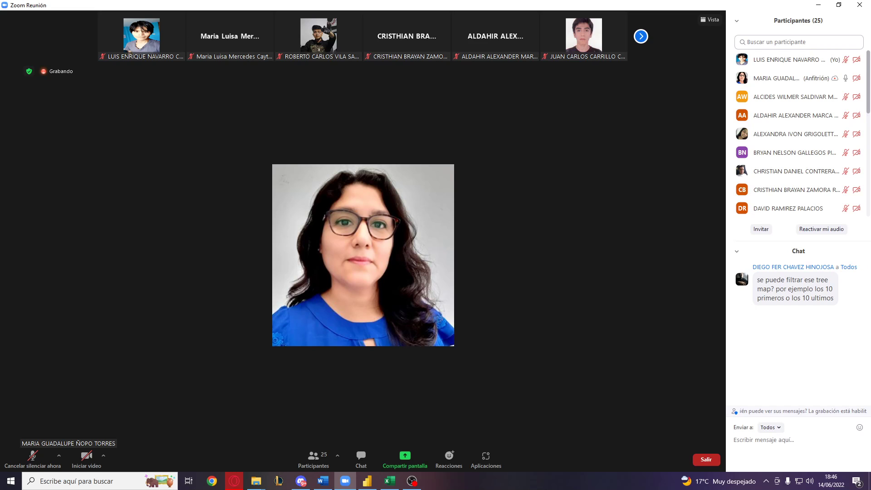
{"action": "left_click", "coordinate": [310, 484]}
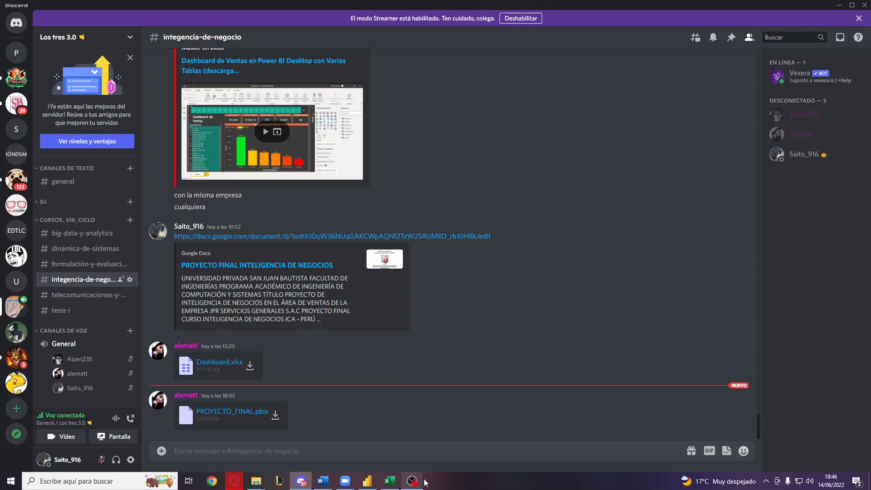